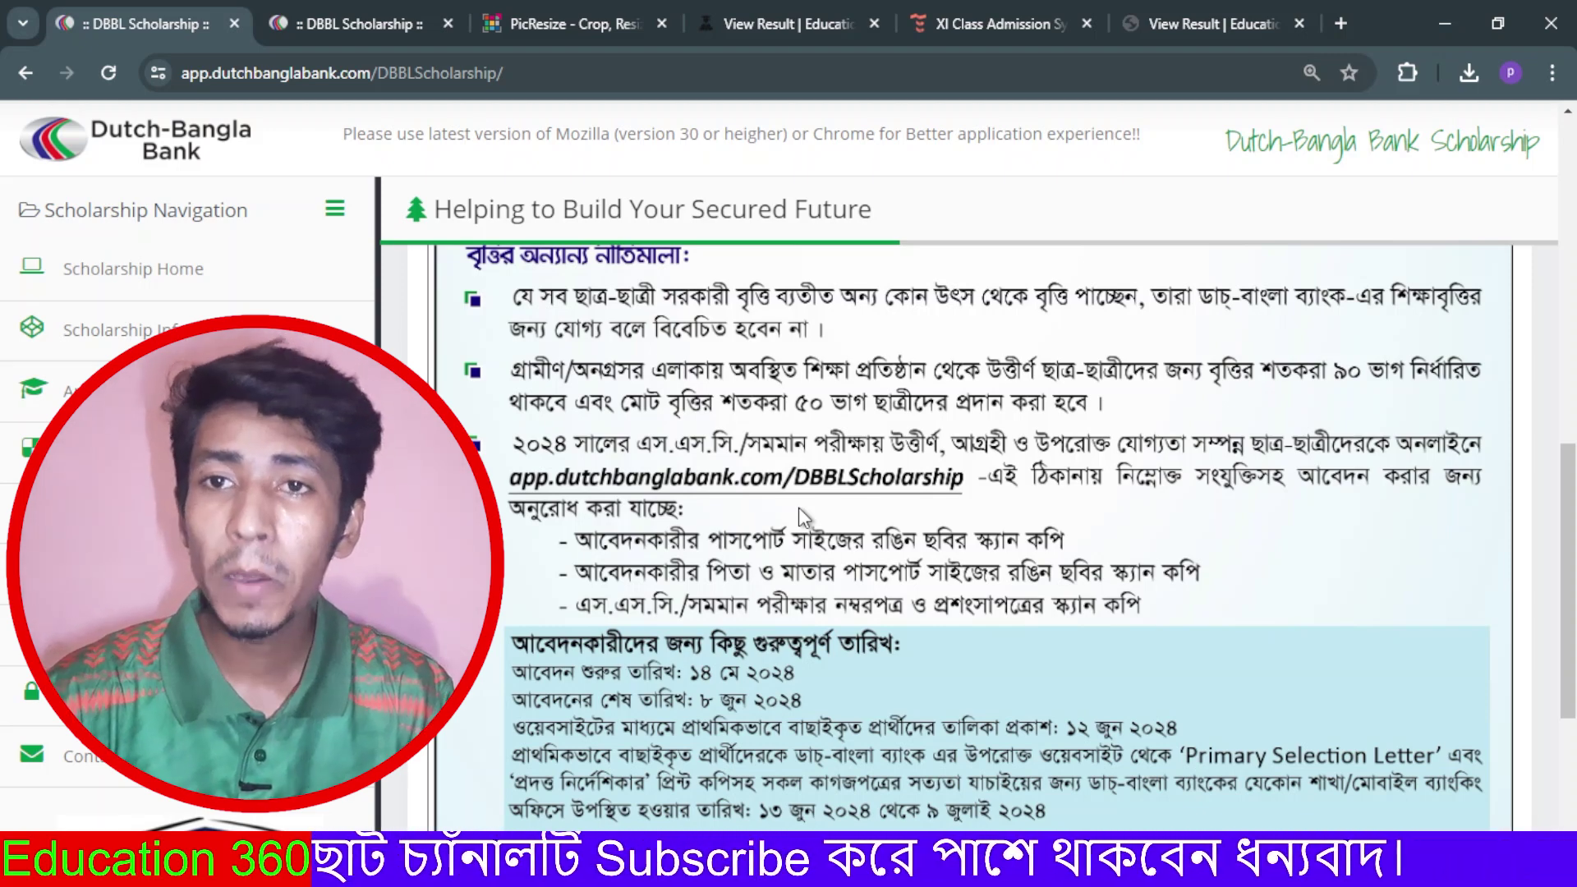
Step: Search the web for "photo resizer" and open the PicResize website from the results
key(ctrl+Tab)
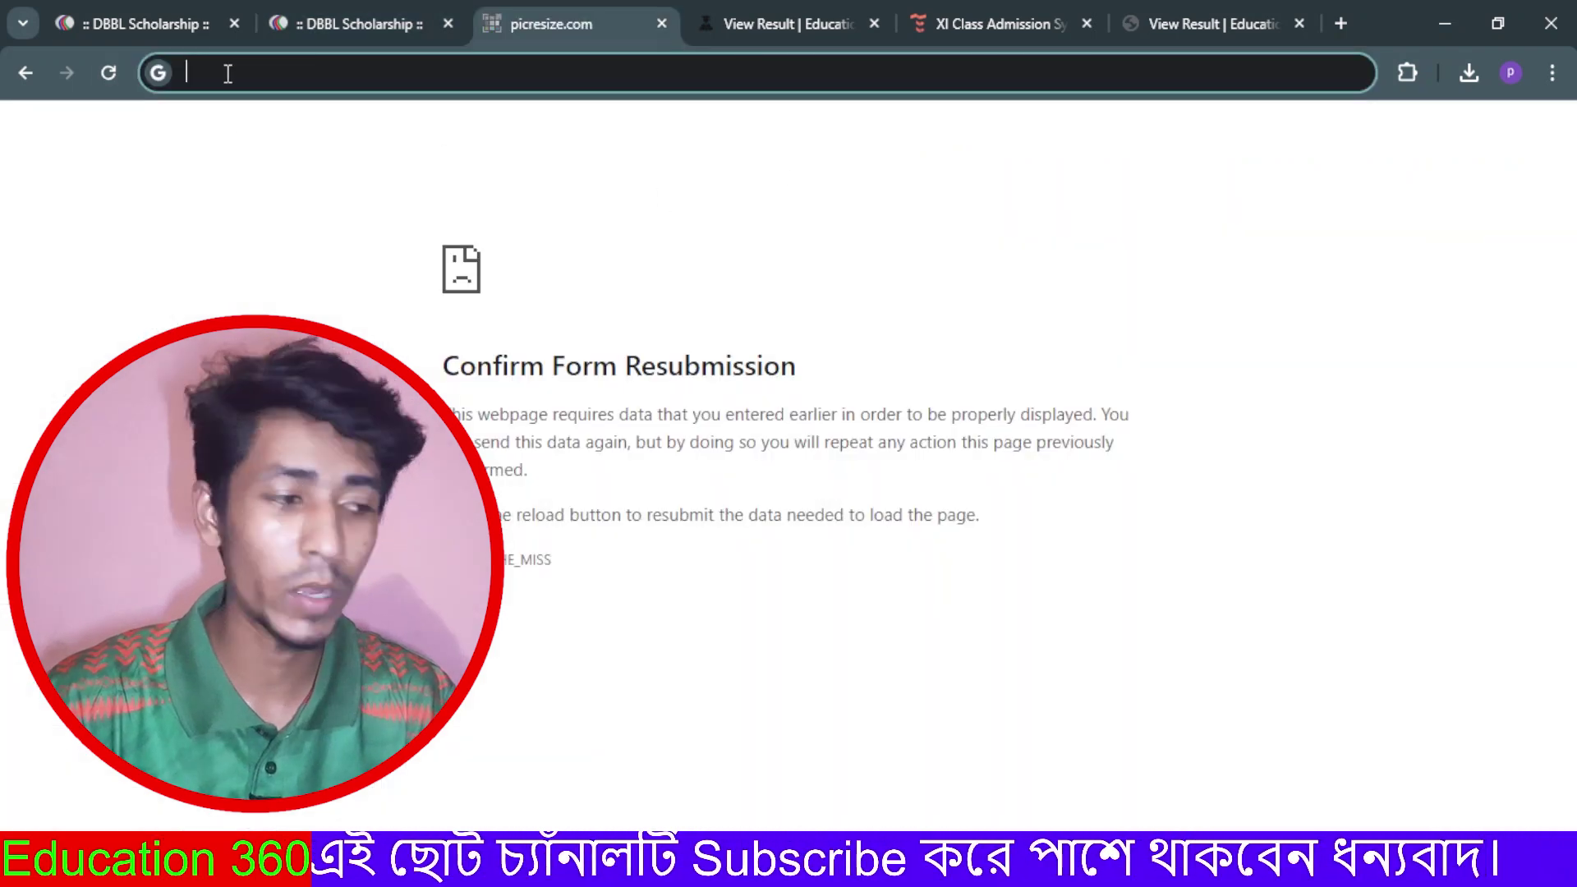
text(photo resizer)
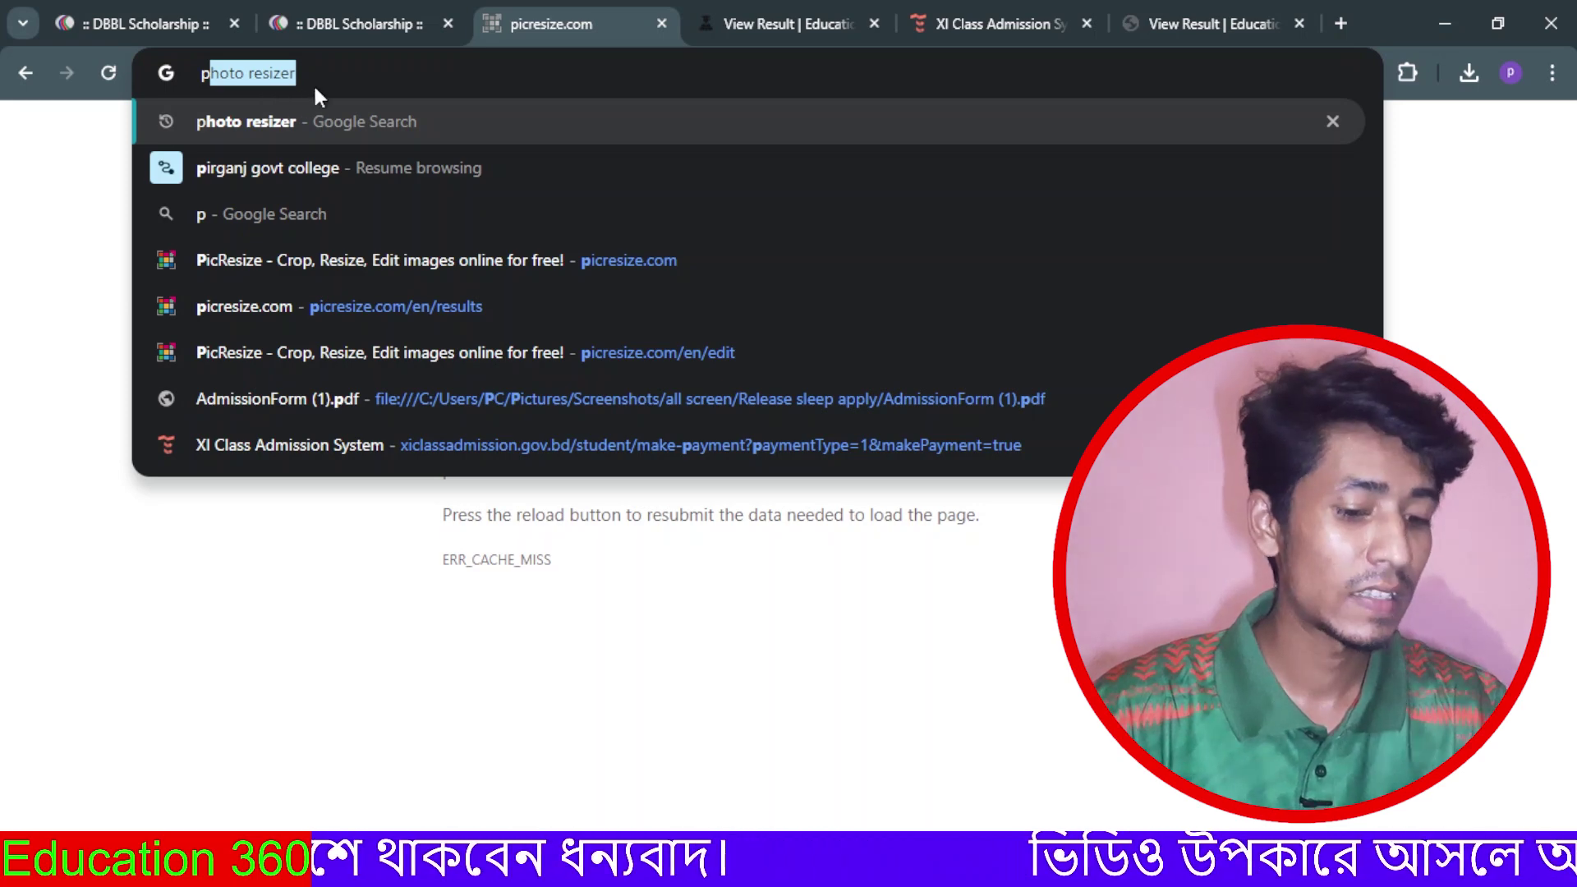
key(Return)
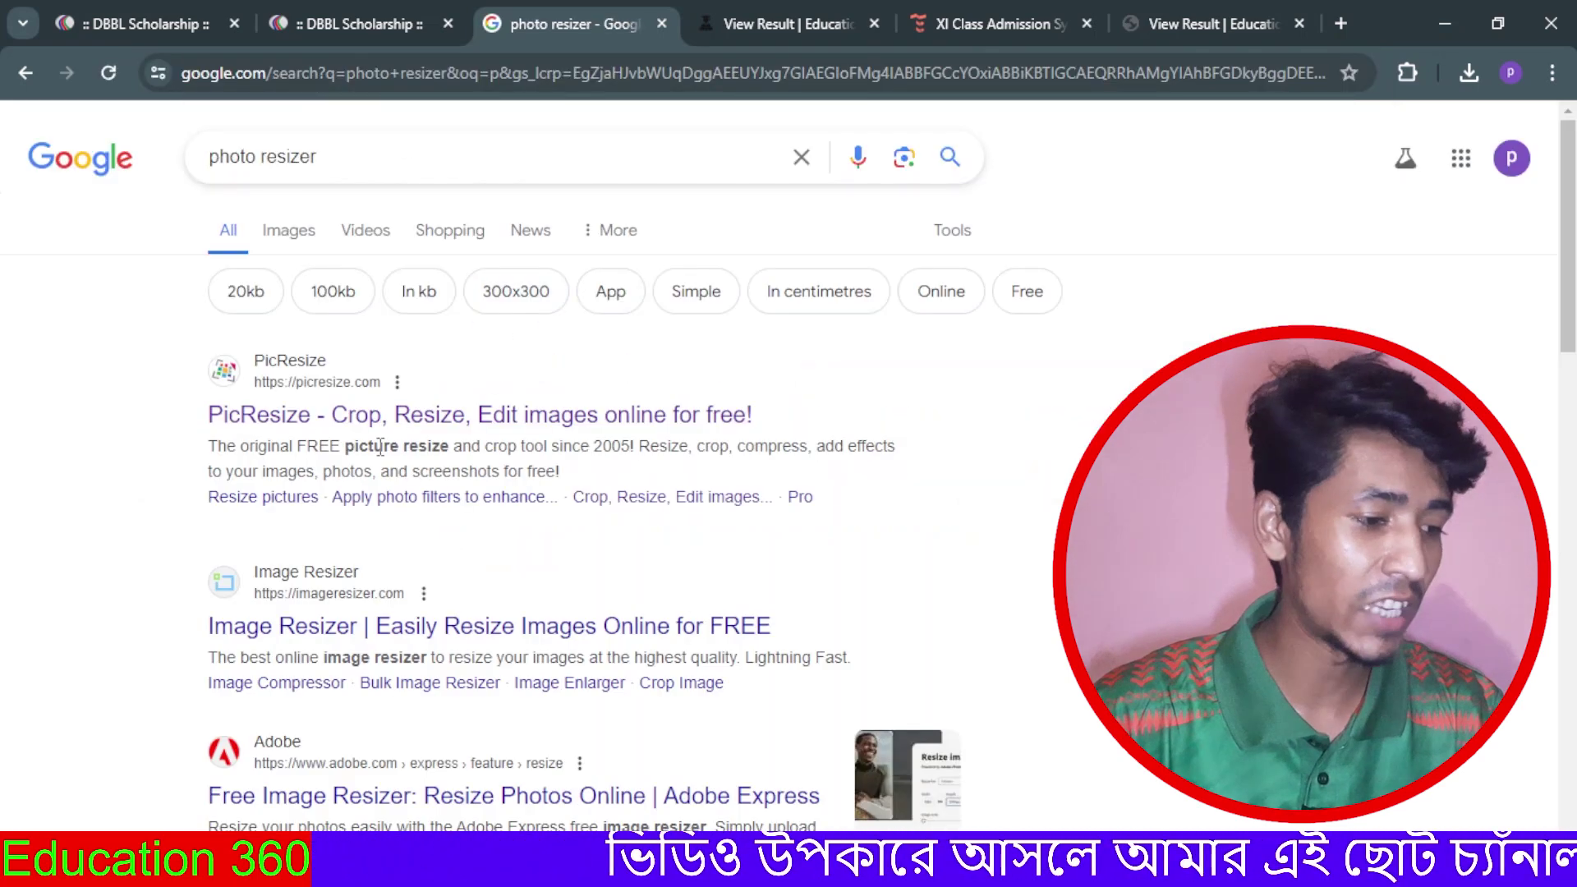
click(565, 417)
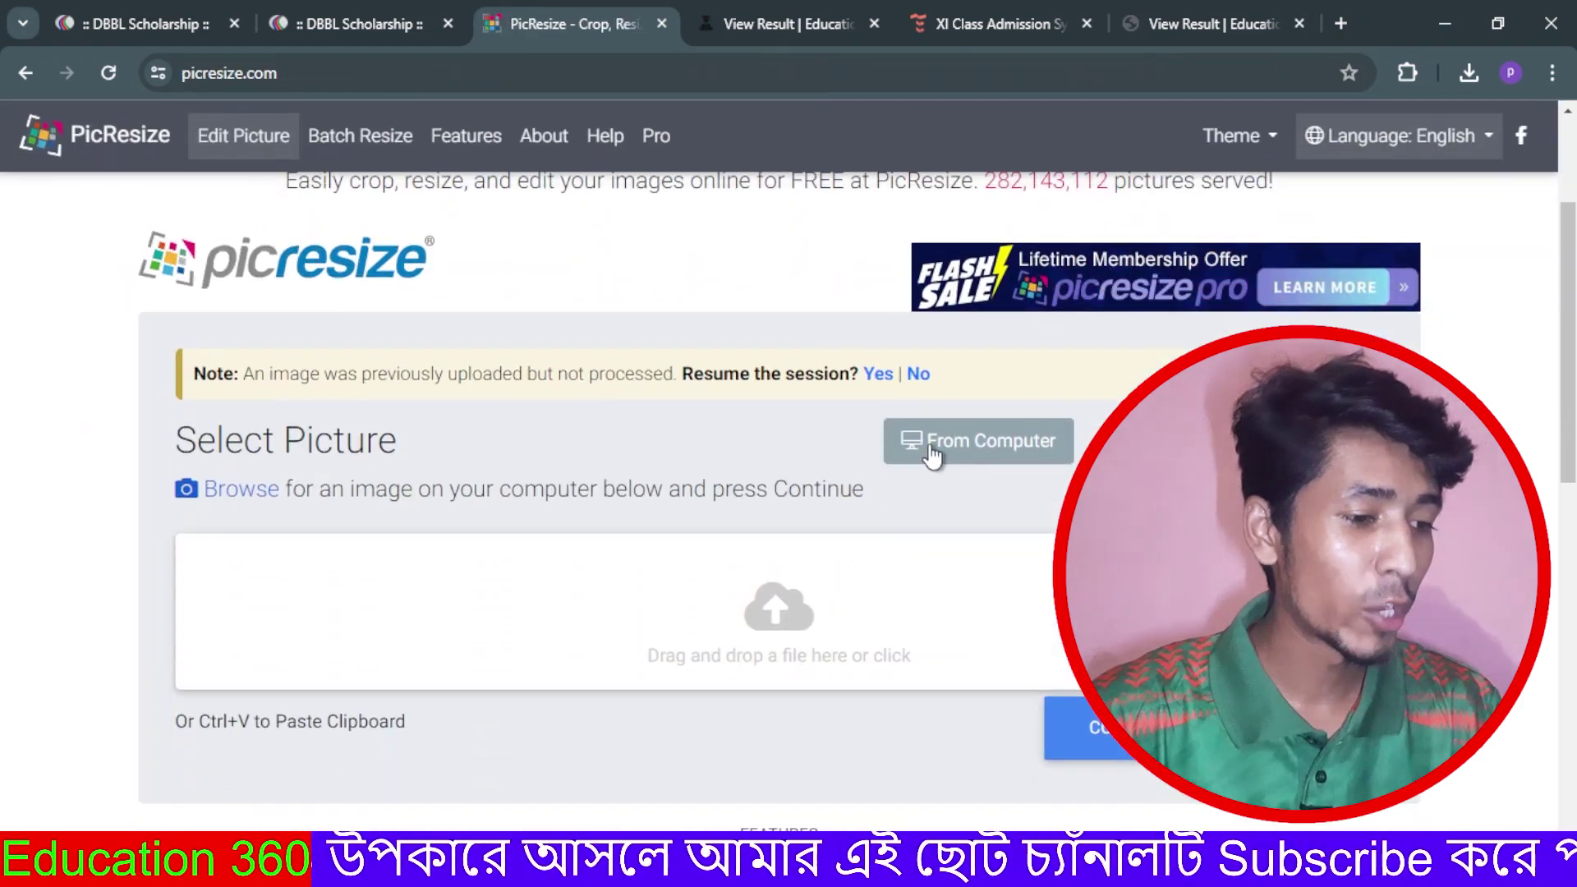
Step: Upload the blue-background portrait photo from the Pictures folder to PicResize
scroll(936, 457, down, 3)
scroll(922, 451, up, 4)
scroll(996, 485, down, 3)
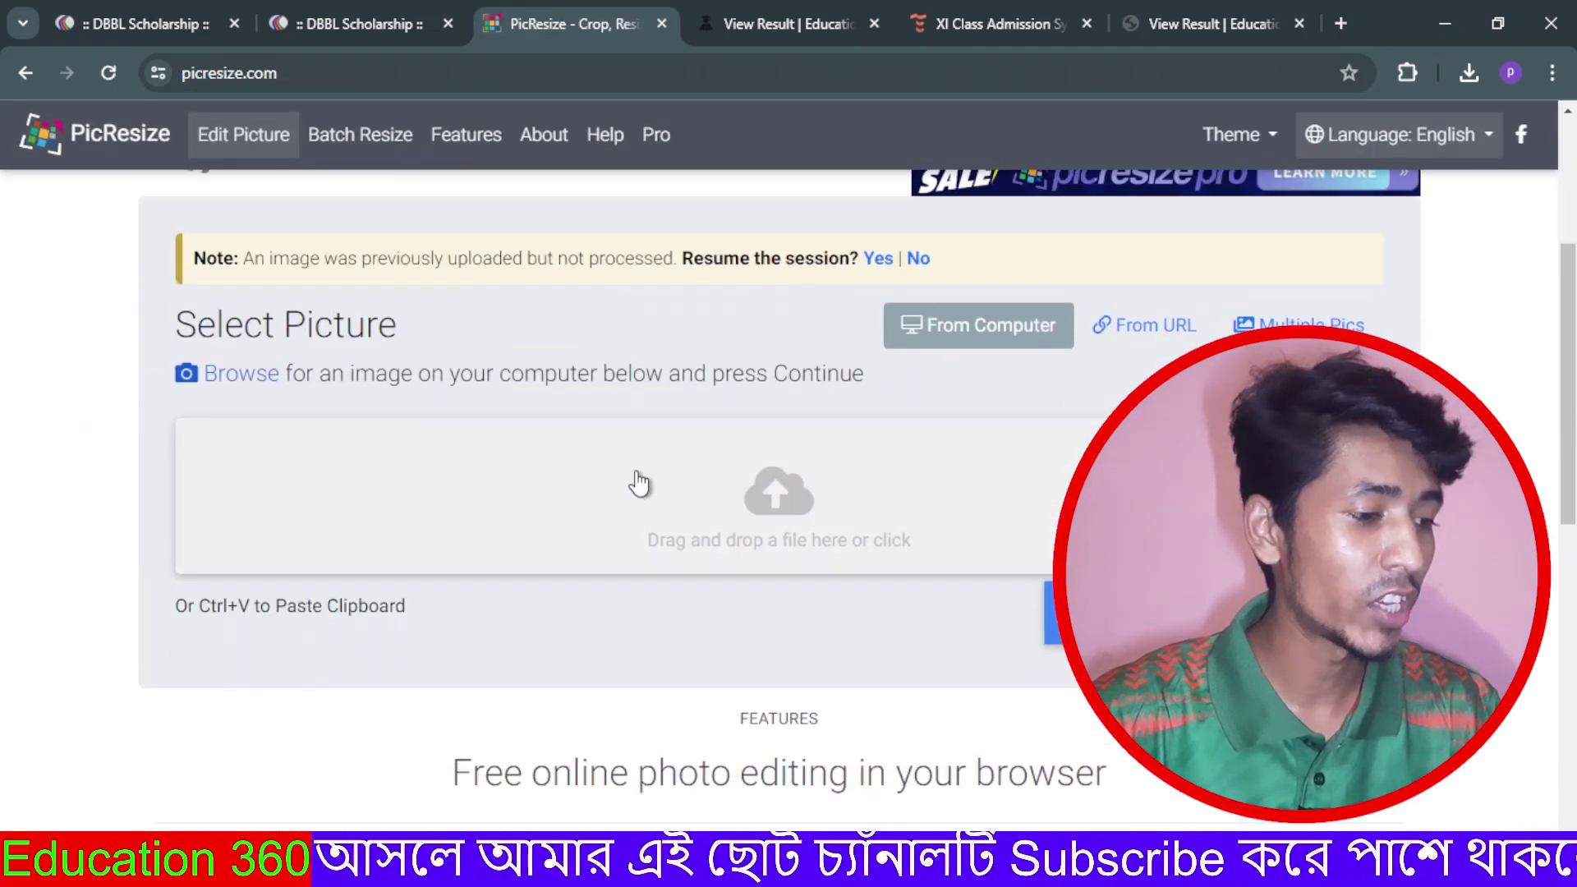
click(842, 511)
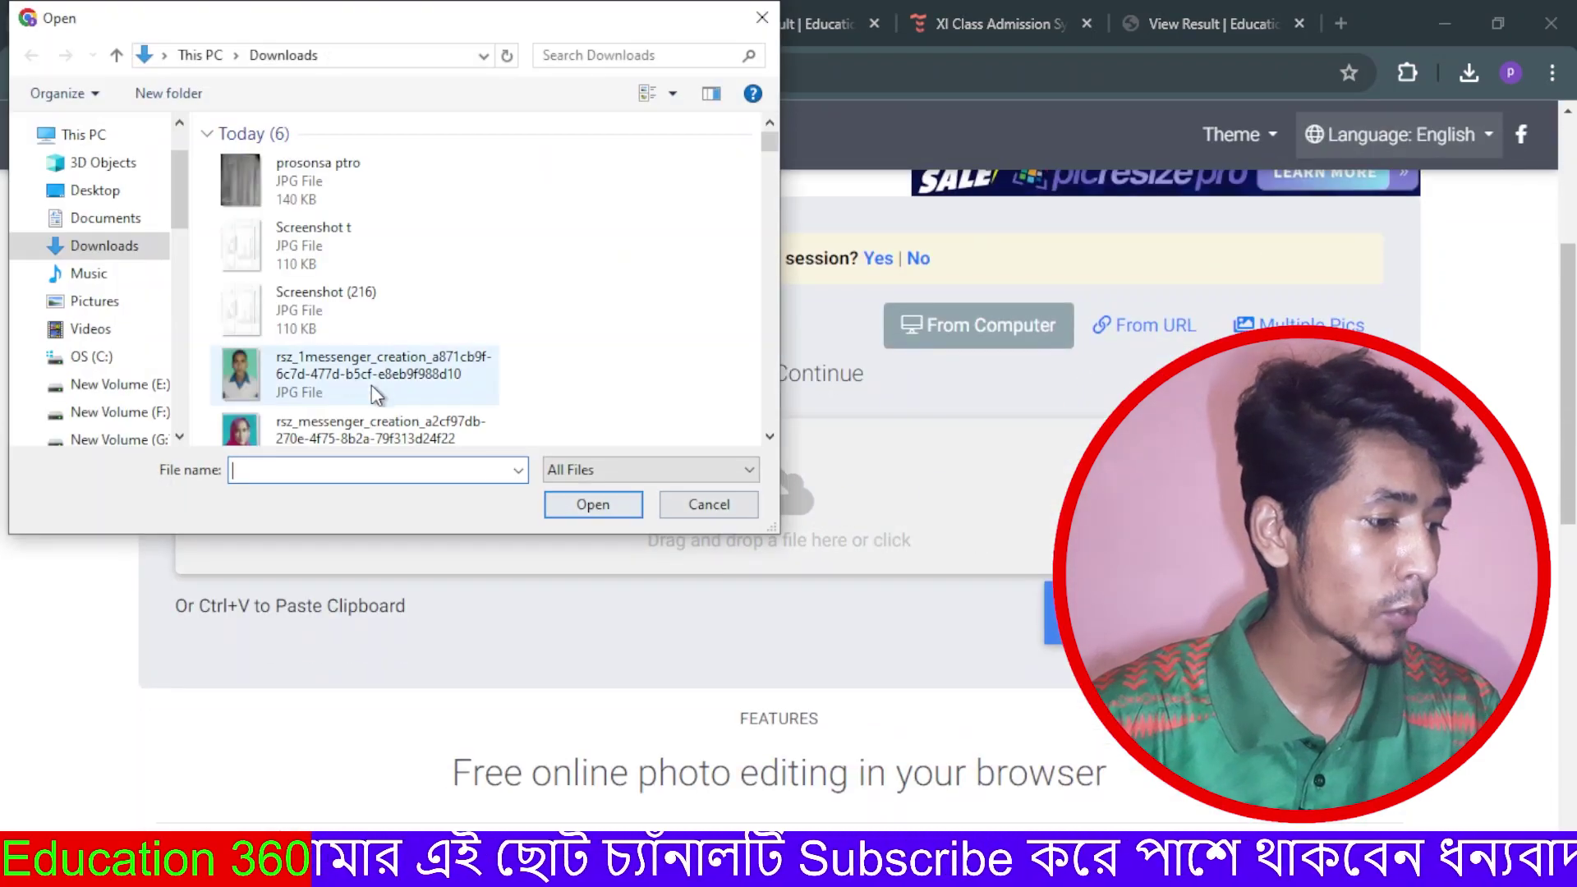
scroll(310, 355, down, 3)
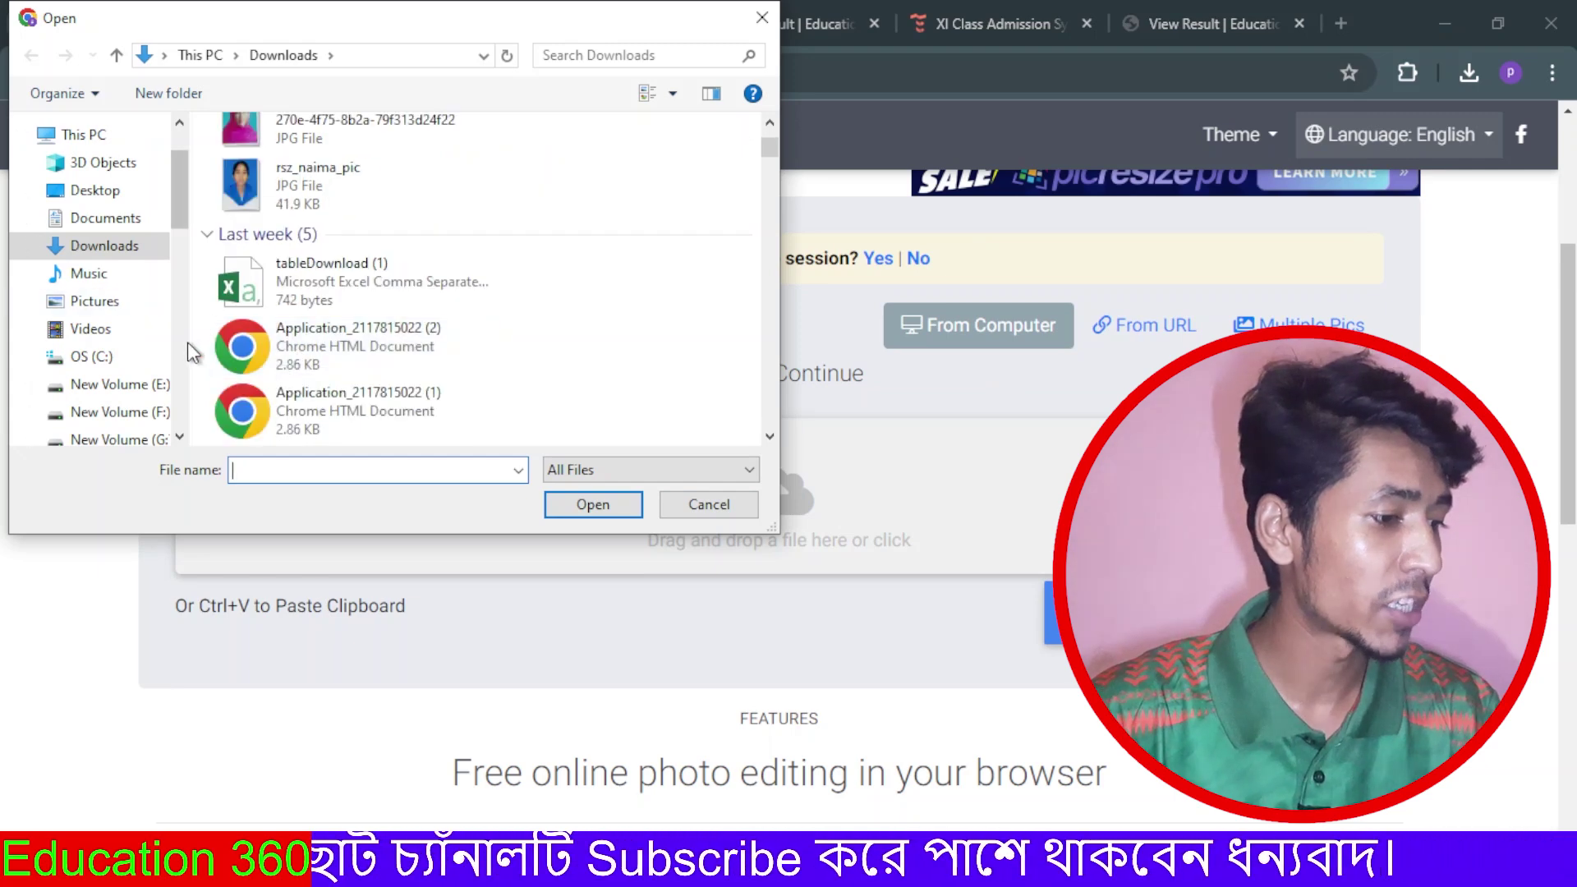
click(115, 301)
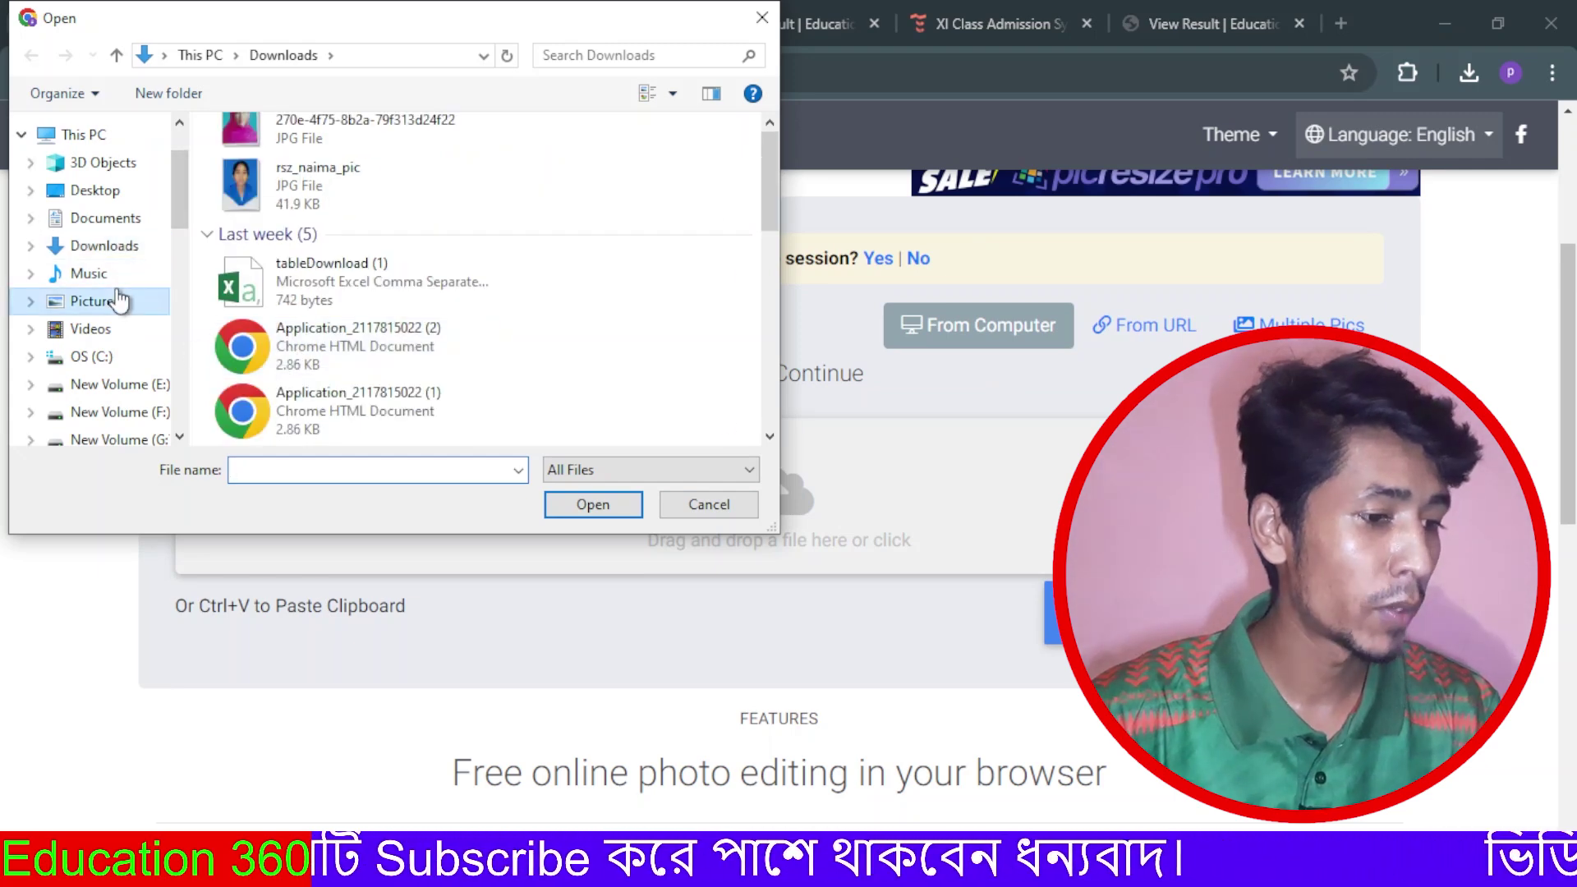
drag(762, 209, 775, 372)
click(386, 312)
click(603, 513)
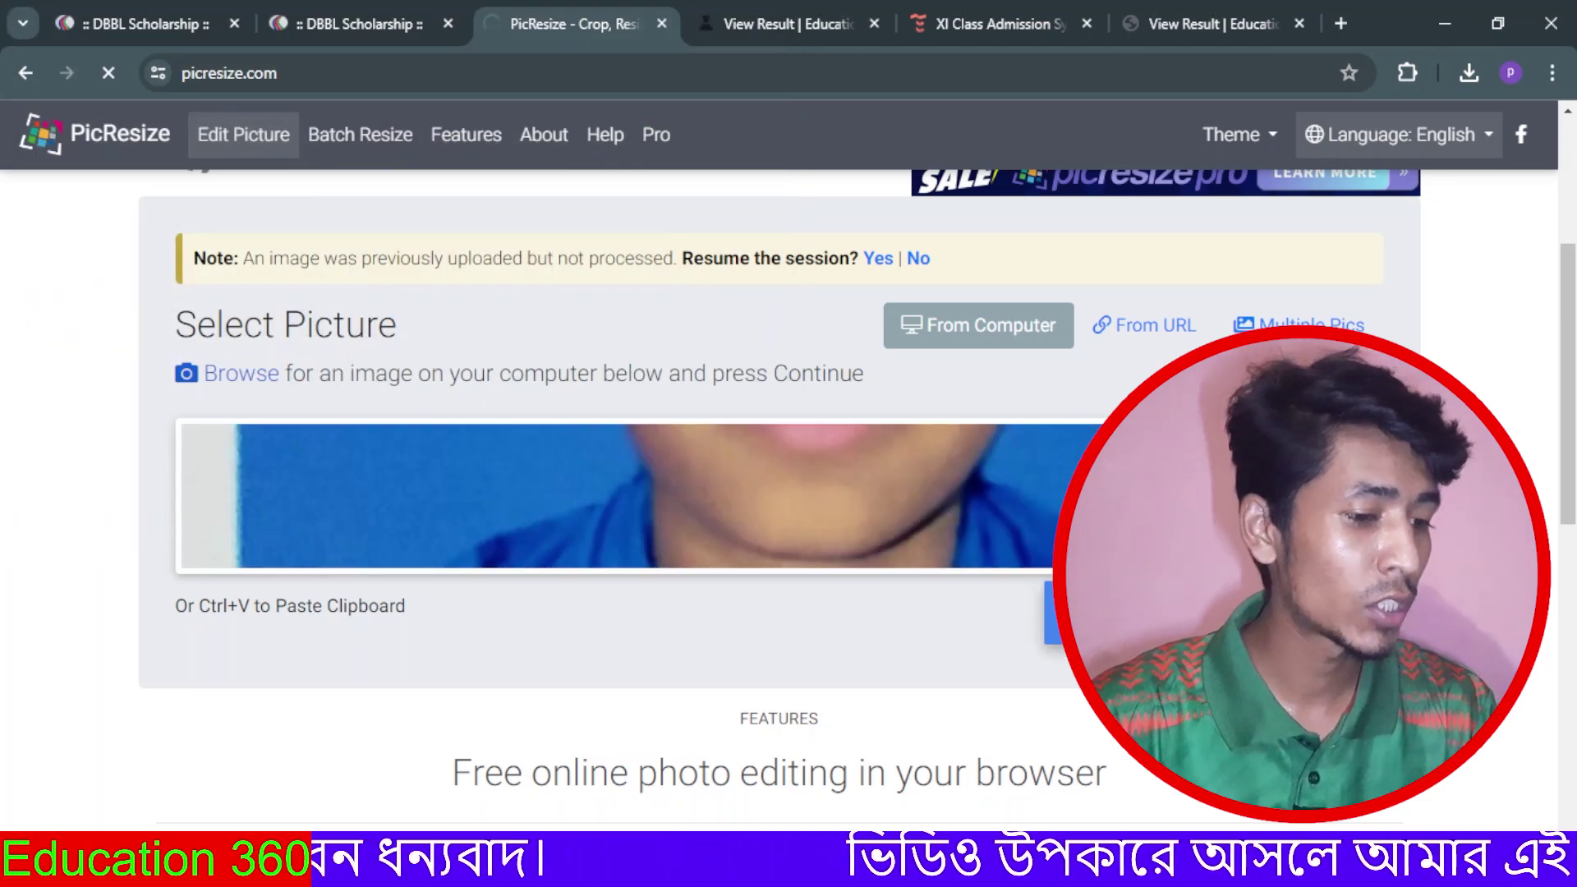
Step: Choose a custom size for the uploaded picture, with width 500 pixels and height 700 pixels
scroll(916, 644, down, 9)
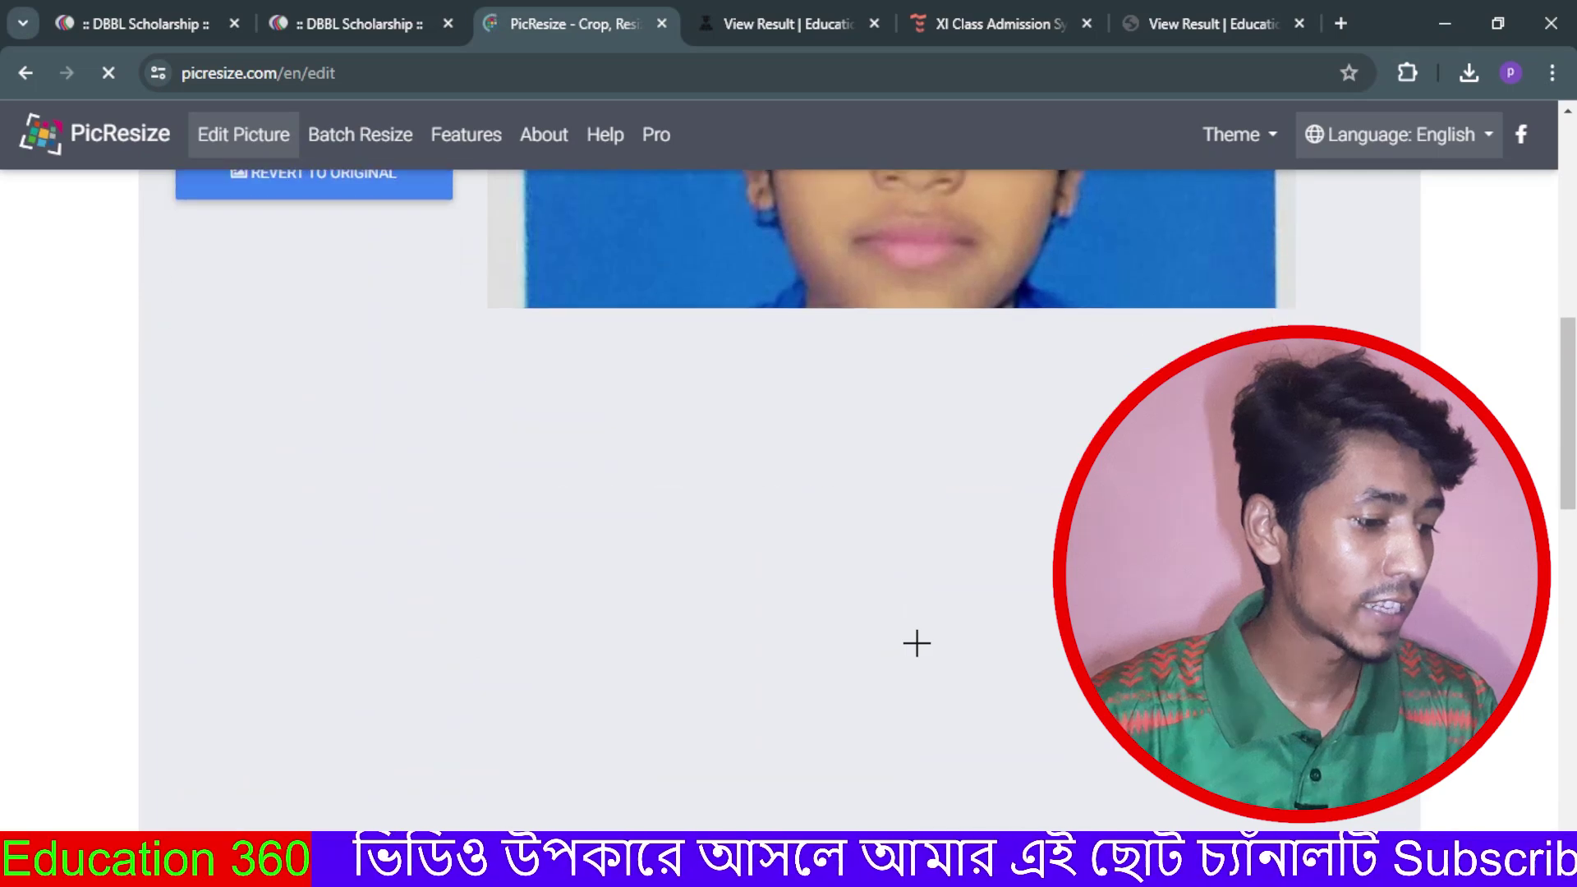
scroll(920, 644, down, 3)
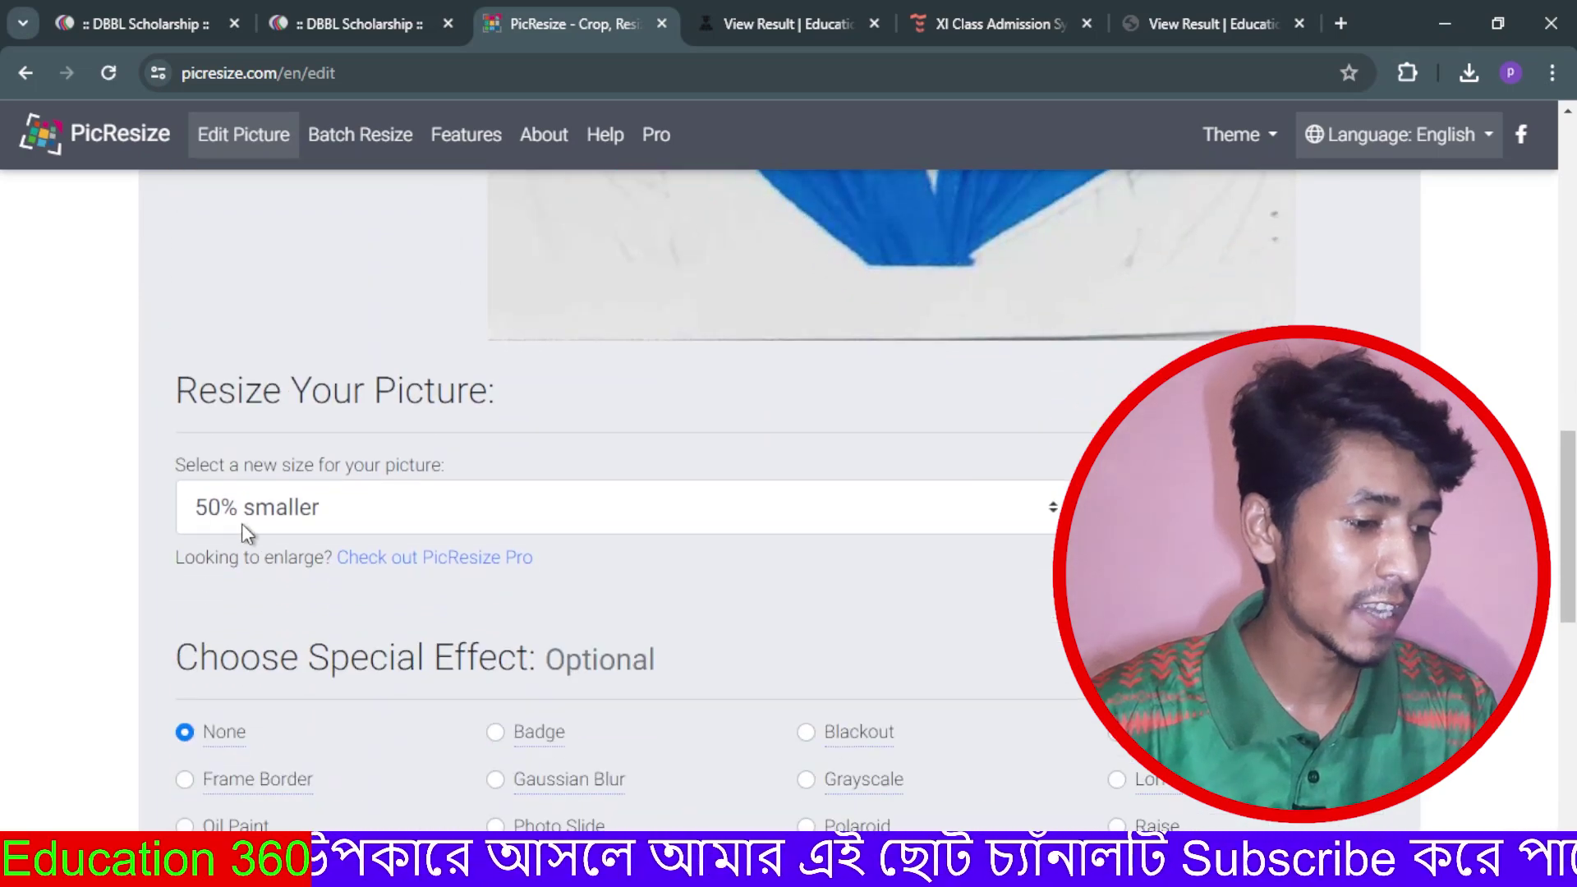
click(721, 532)
click(489, 725)
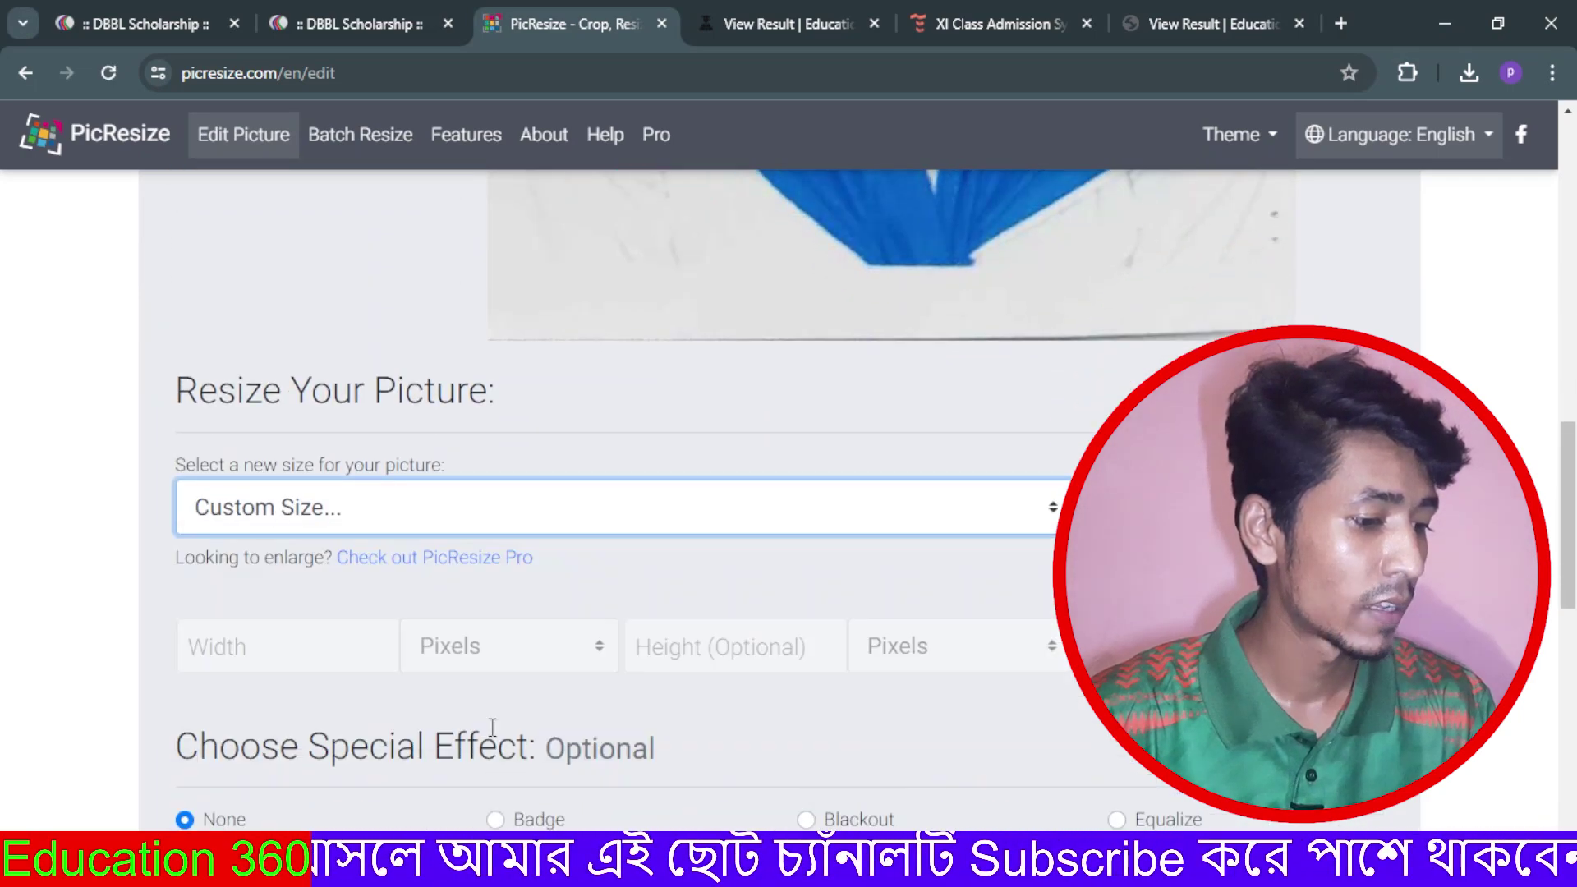
scroll(481, 614, down, 3)
click(264, 420)
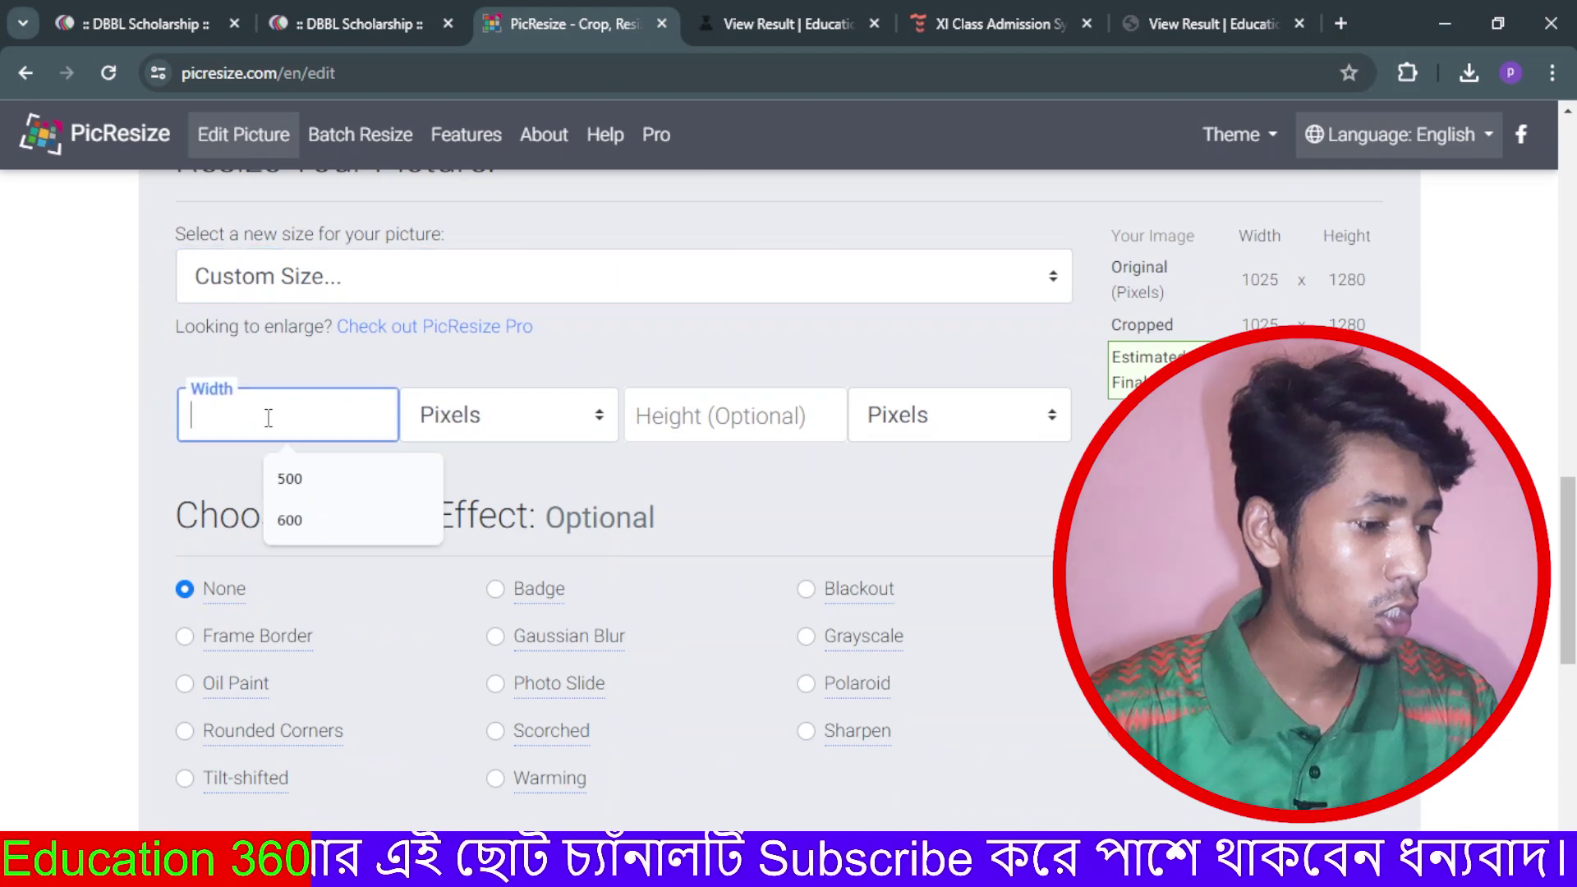
click(303, 483)
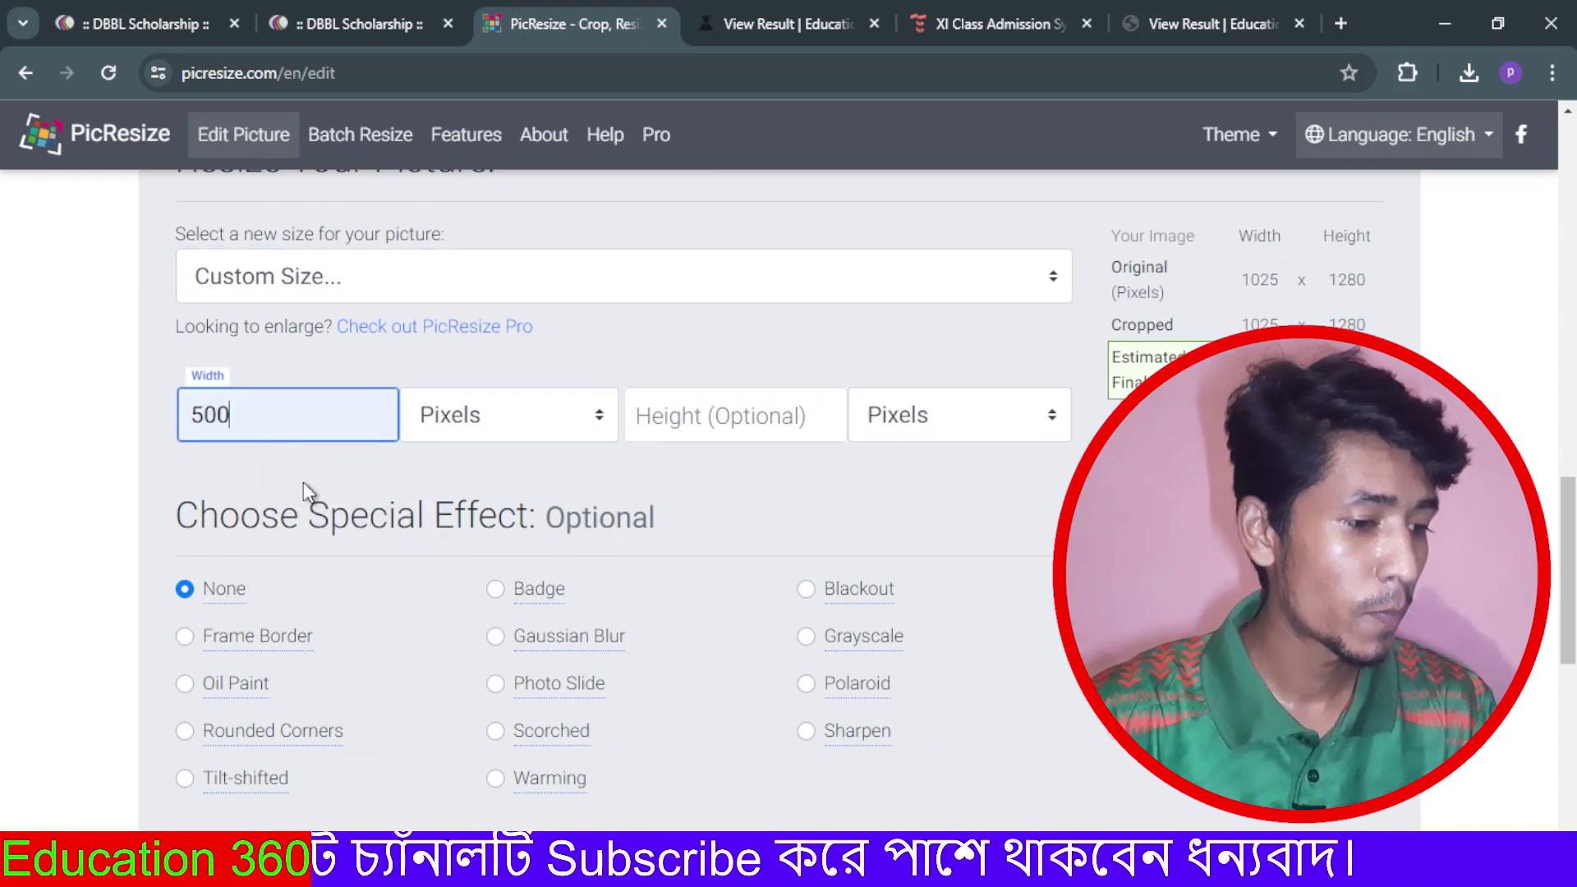
click(722, 418)
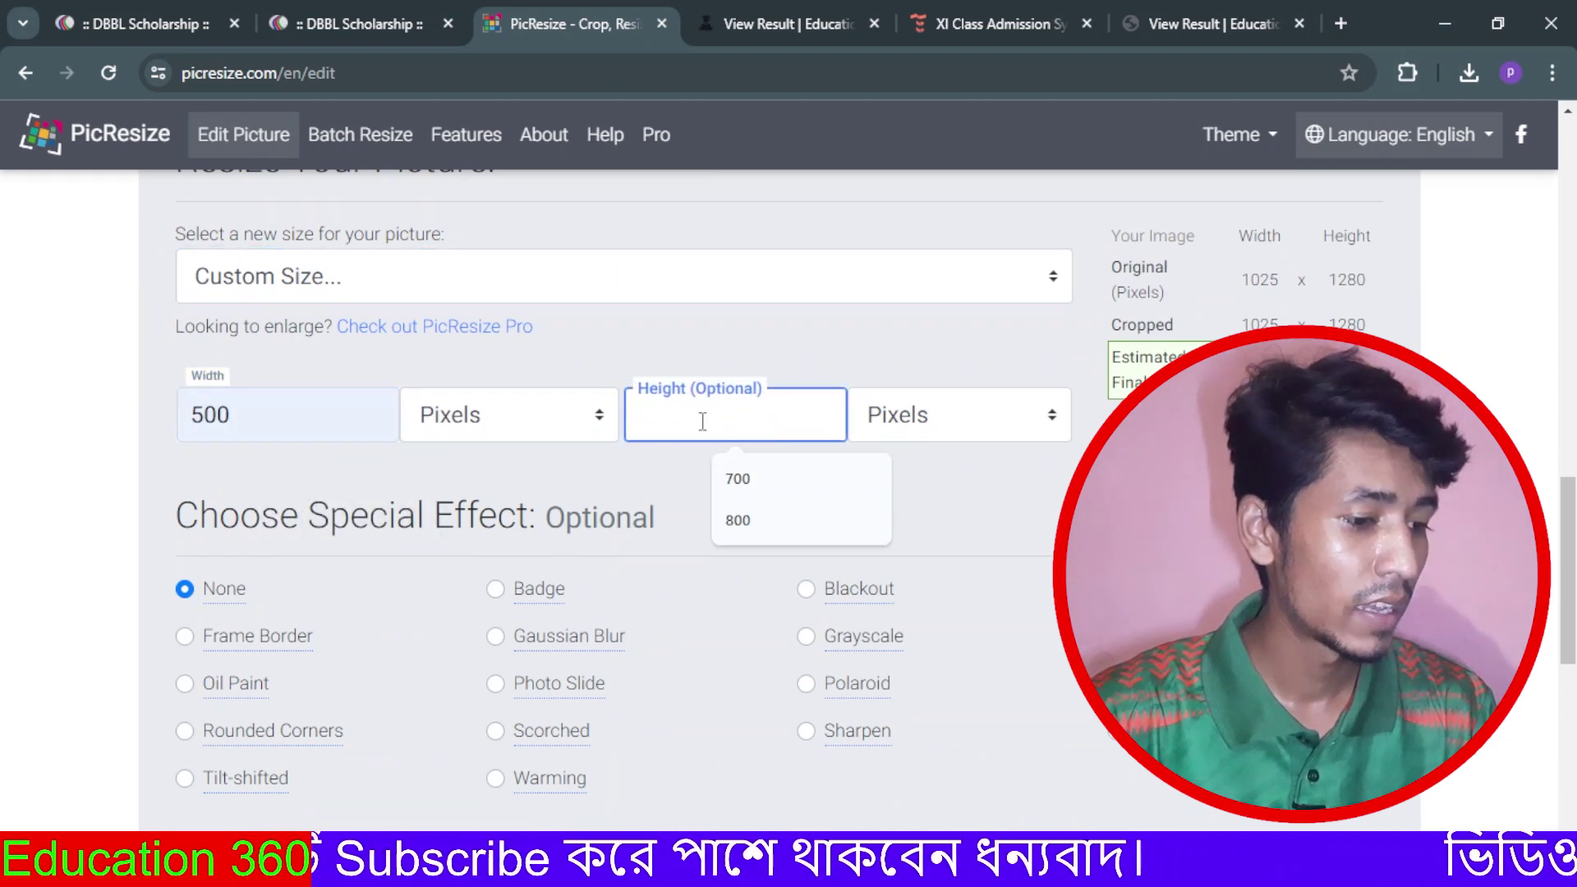
click(755, 476)
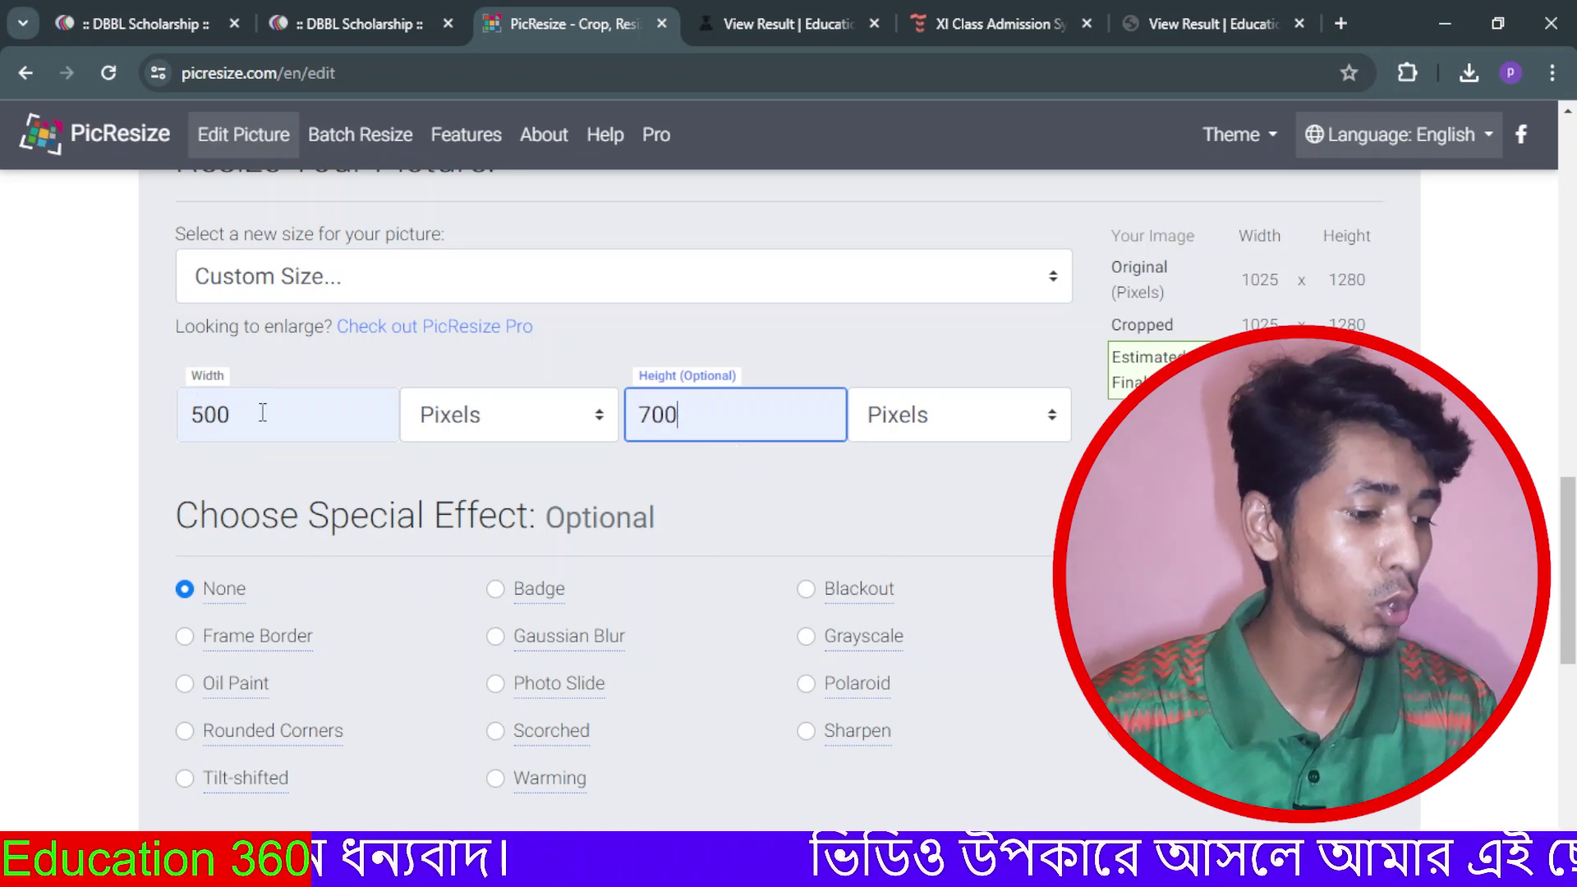
Step: Resize the picture as a JPG with Better quality and save the result to disk
scroll(698, 422, down, 7)
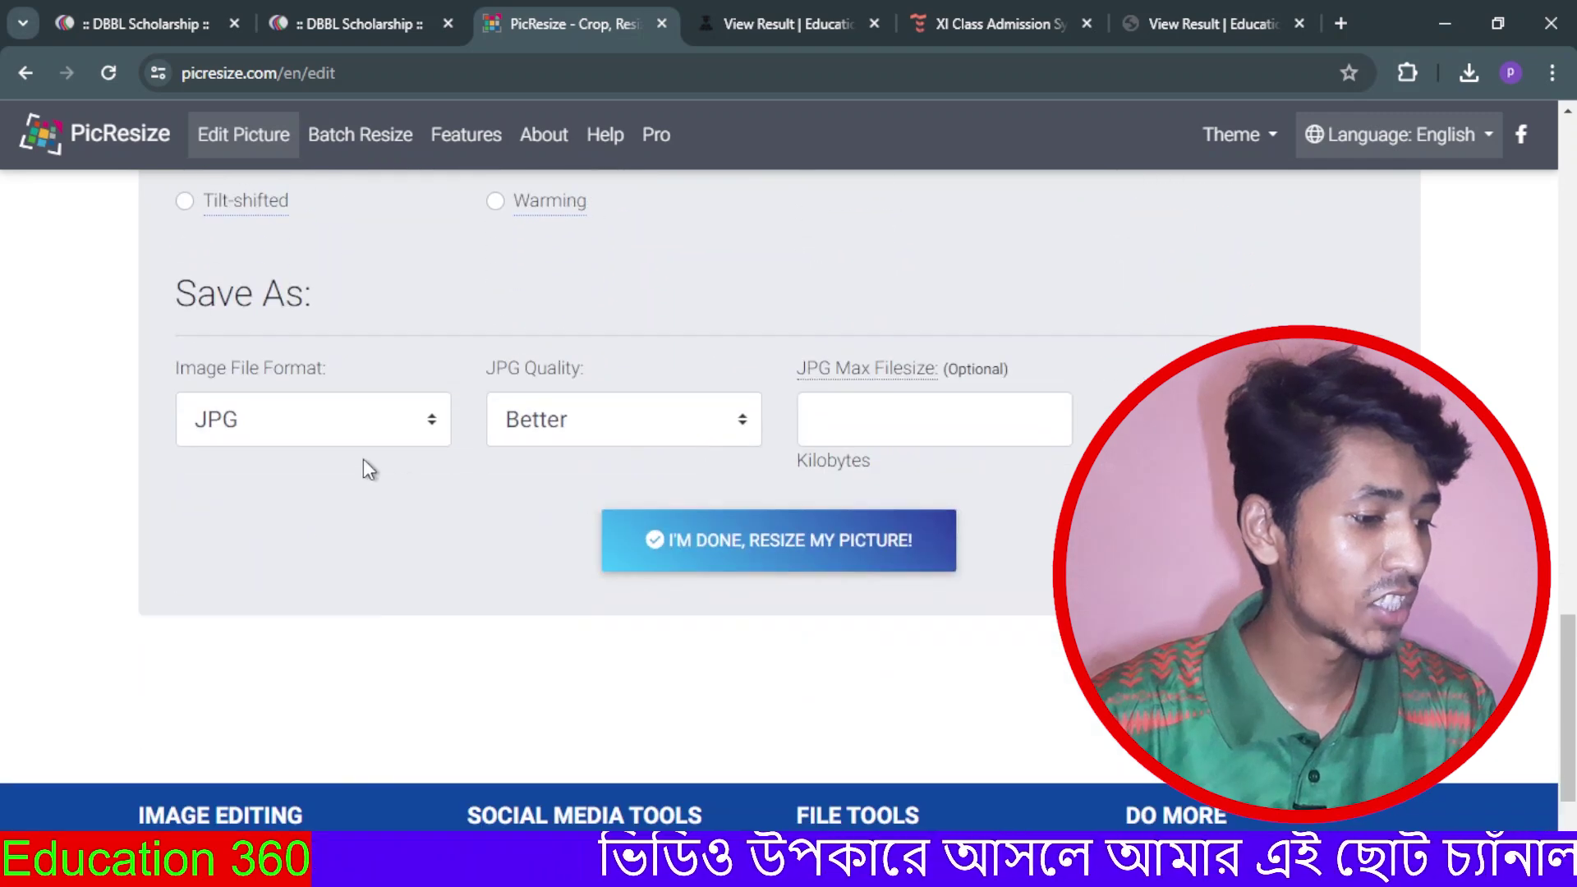
click(756, 549)
scroll(767, 540, down, 4)
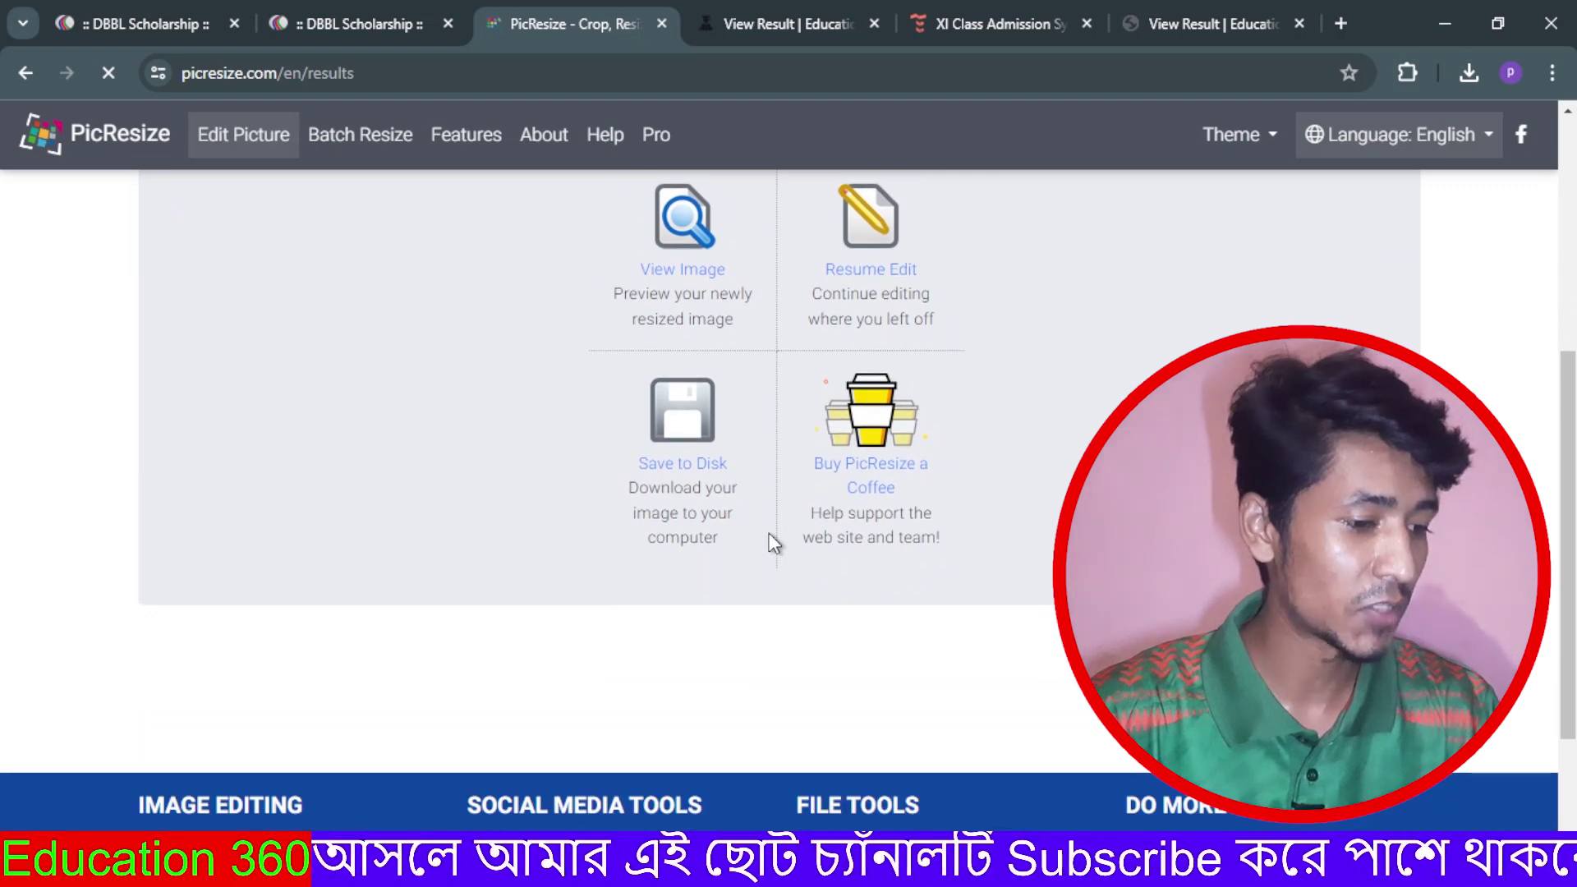
click(703, 465)
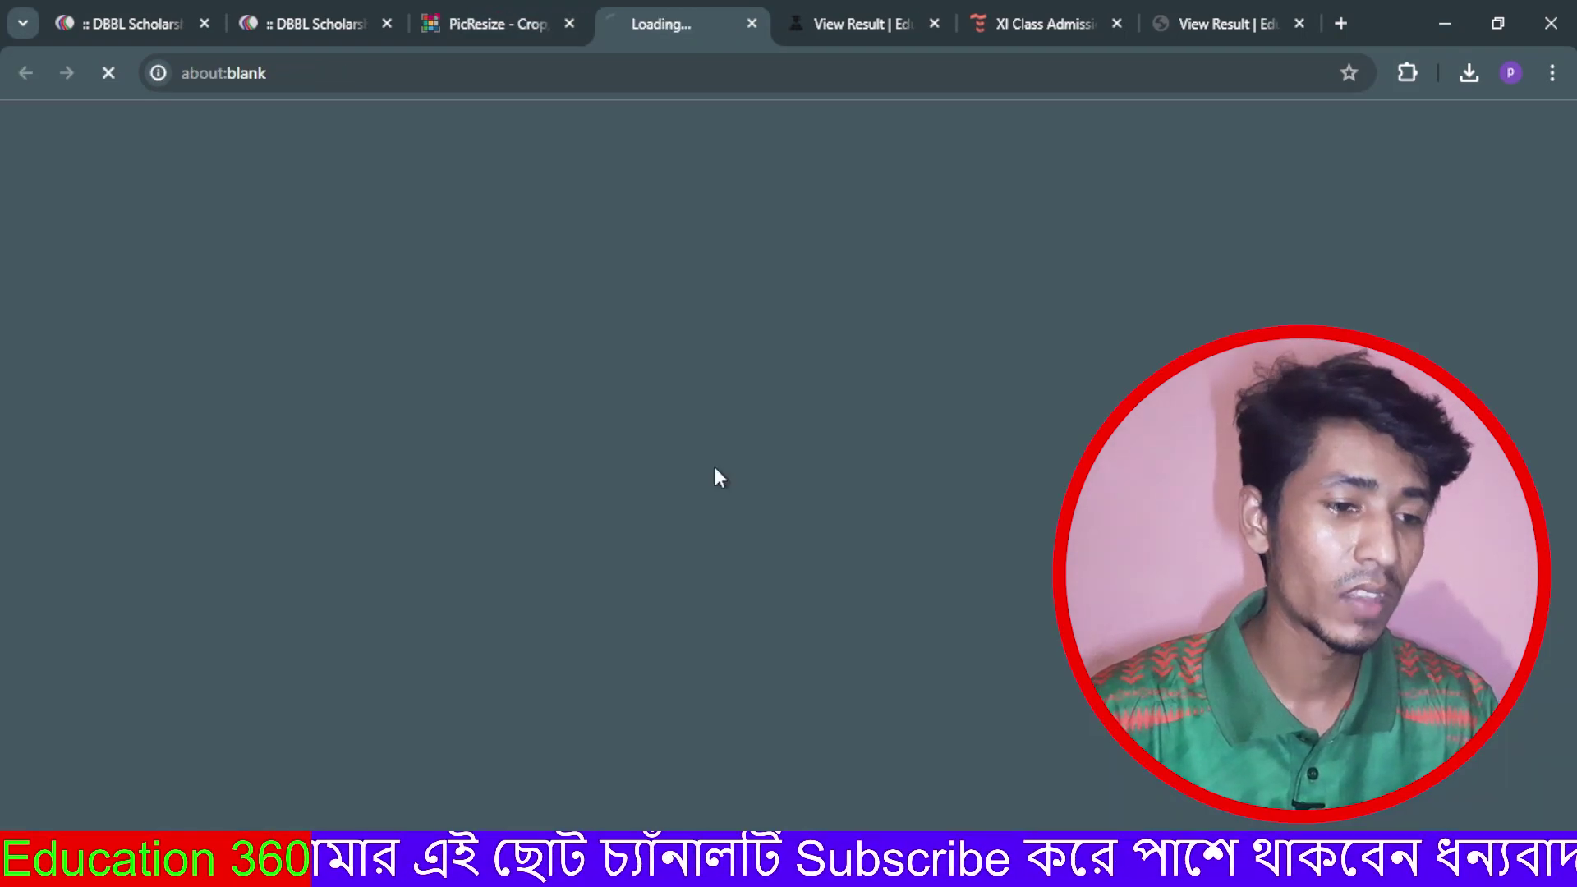
click(1478, 78)
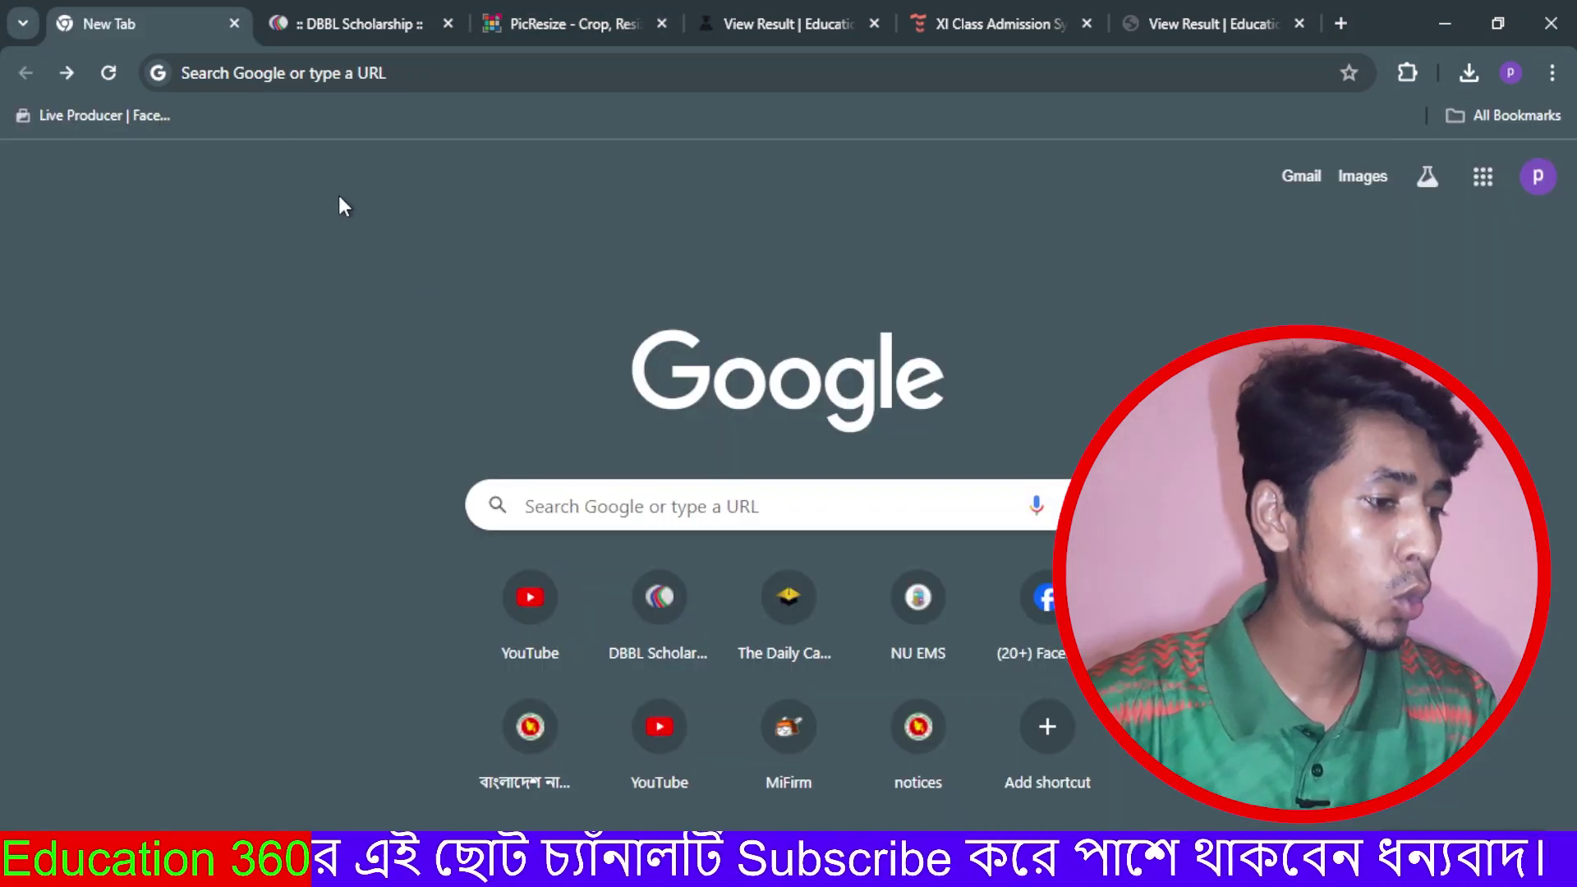
Step: Search for "dbbl scholarship" to reach the Dutch-Bangla Bank scholarship website
click(310, 75)
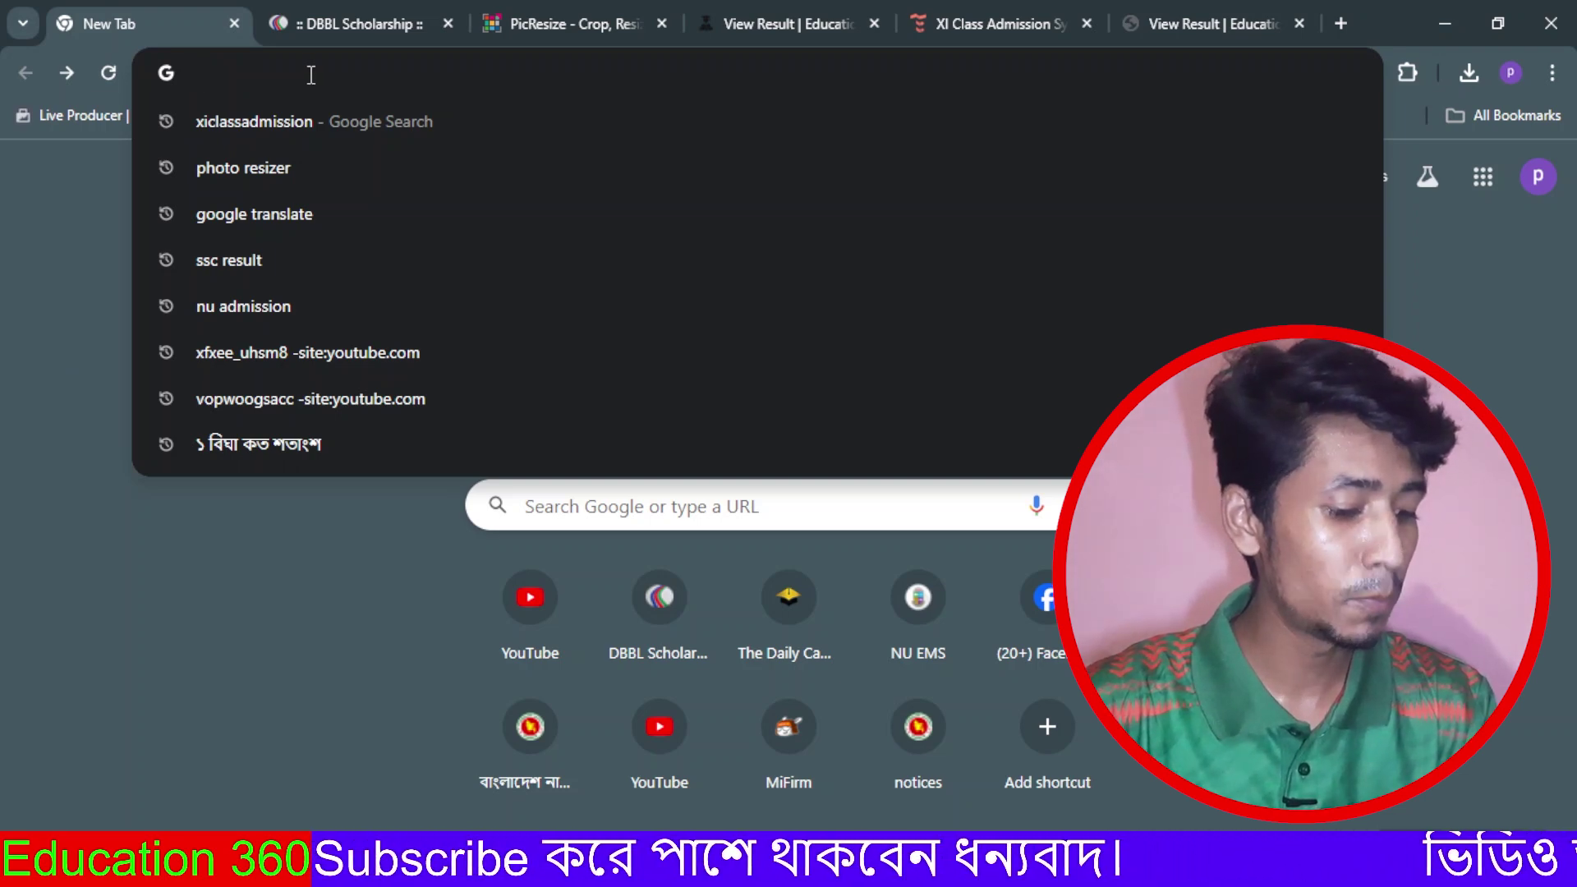
text(dbbl)
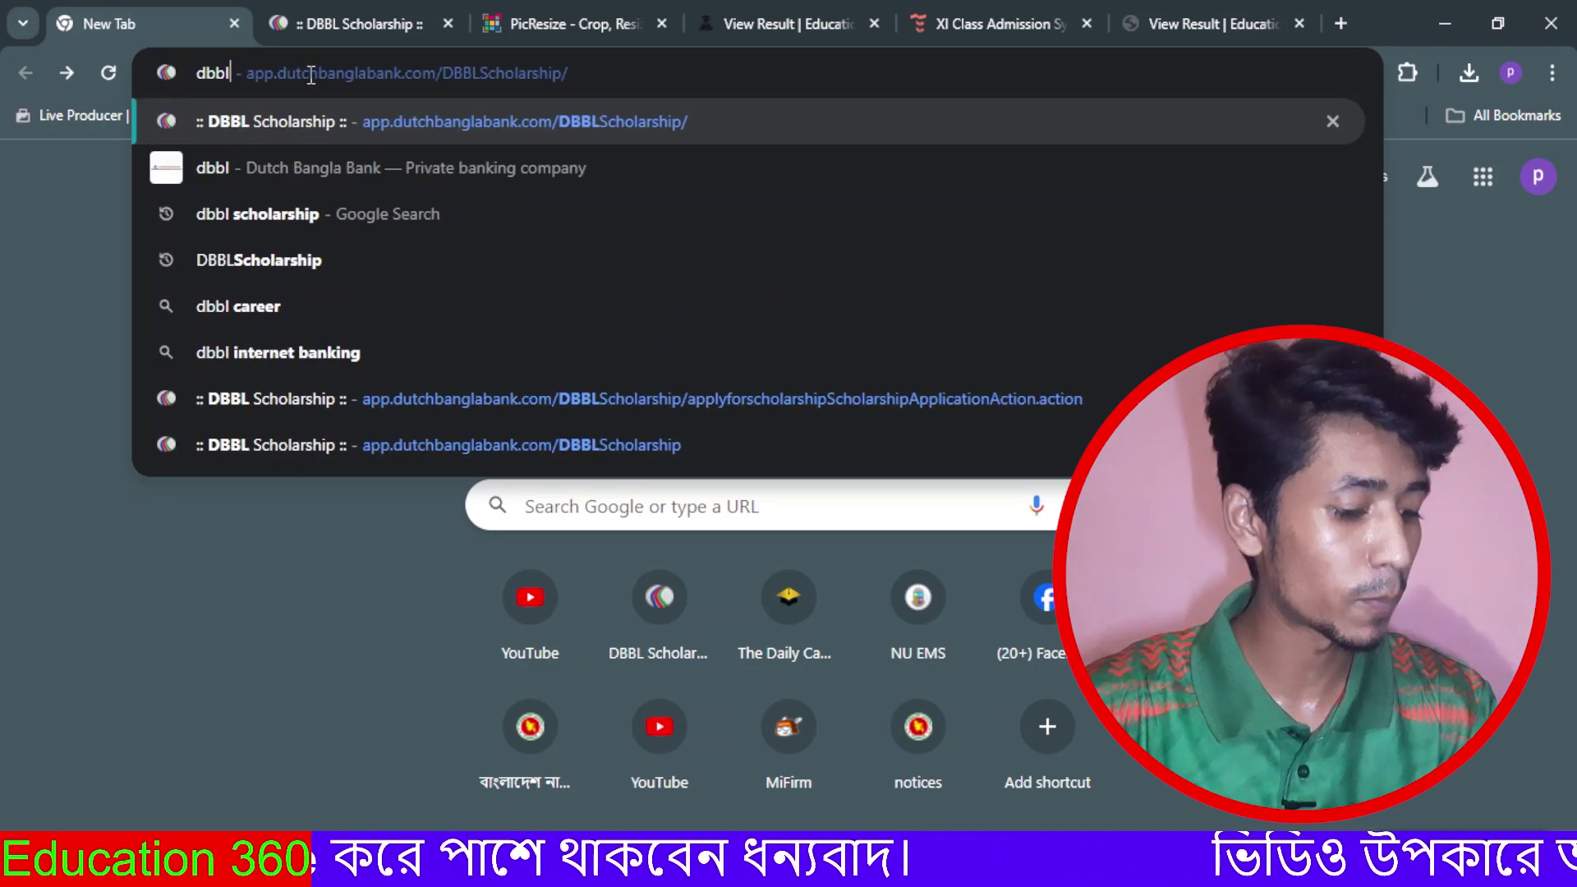
text( sc)
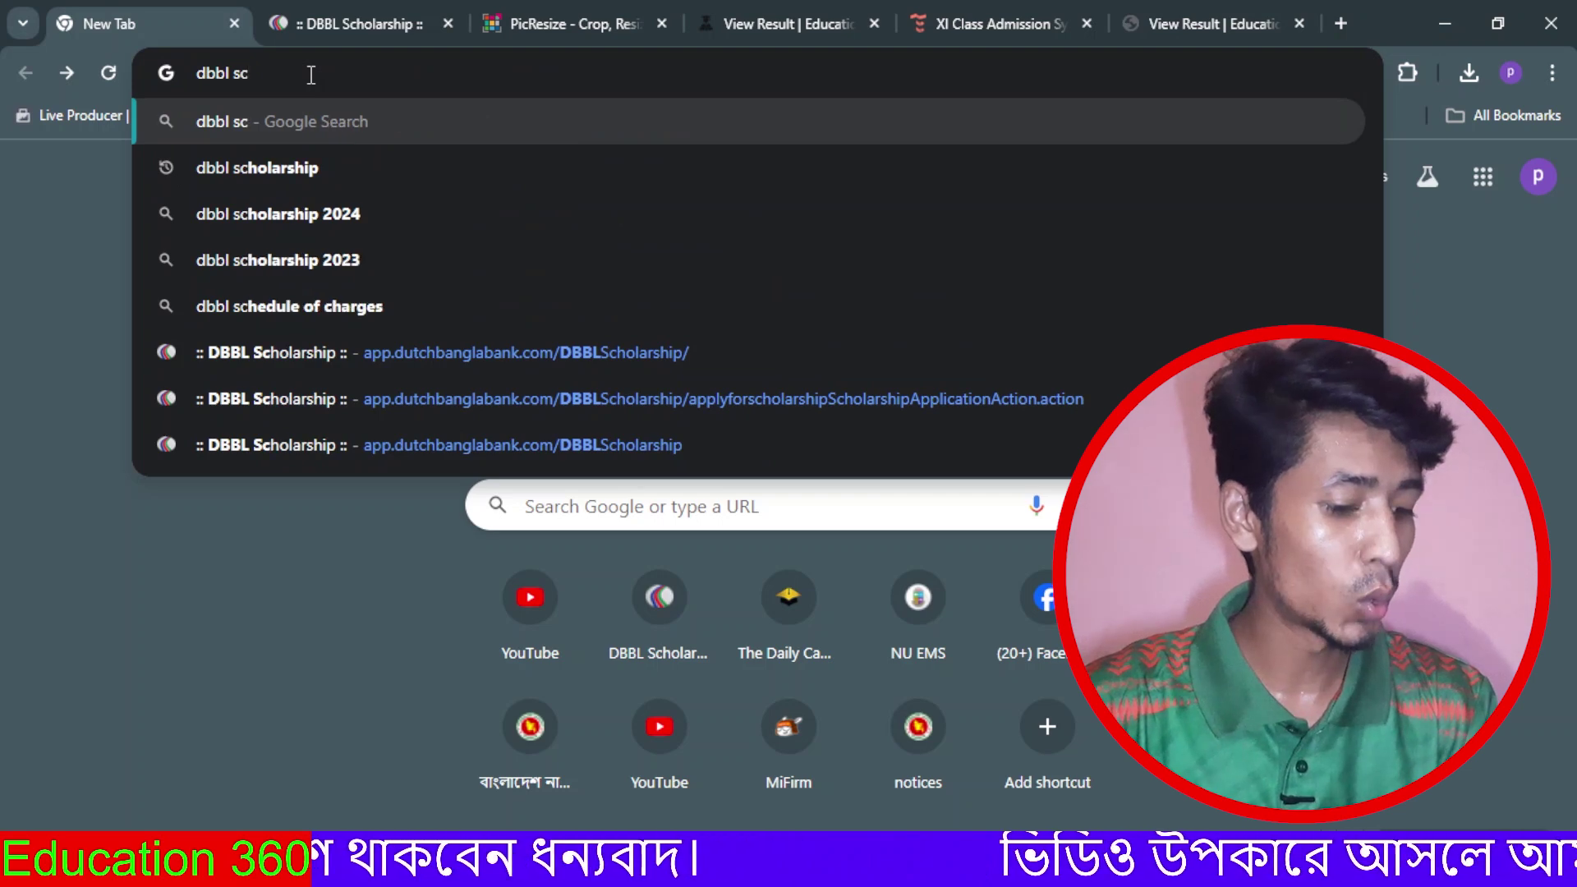
text(holarship)
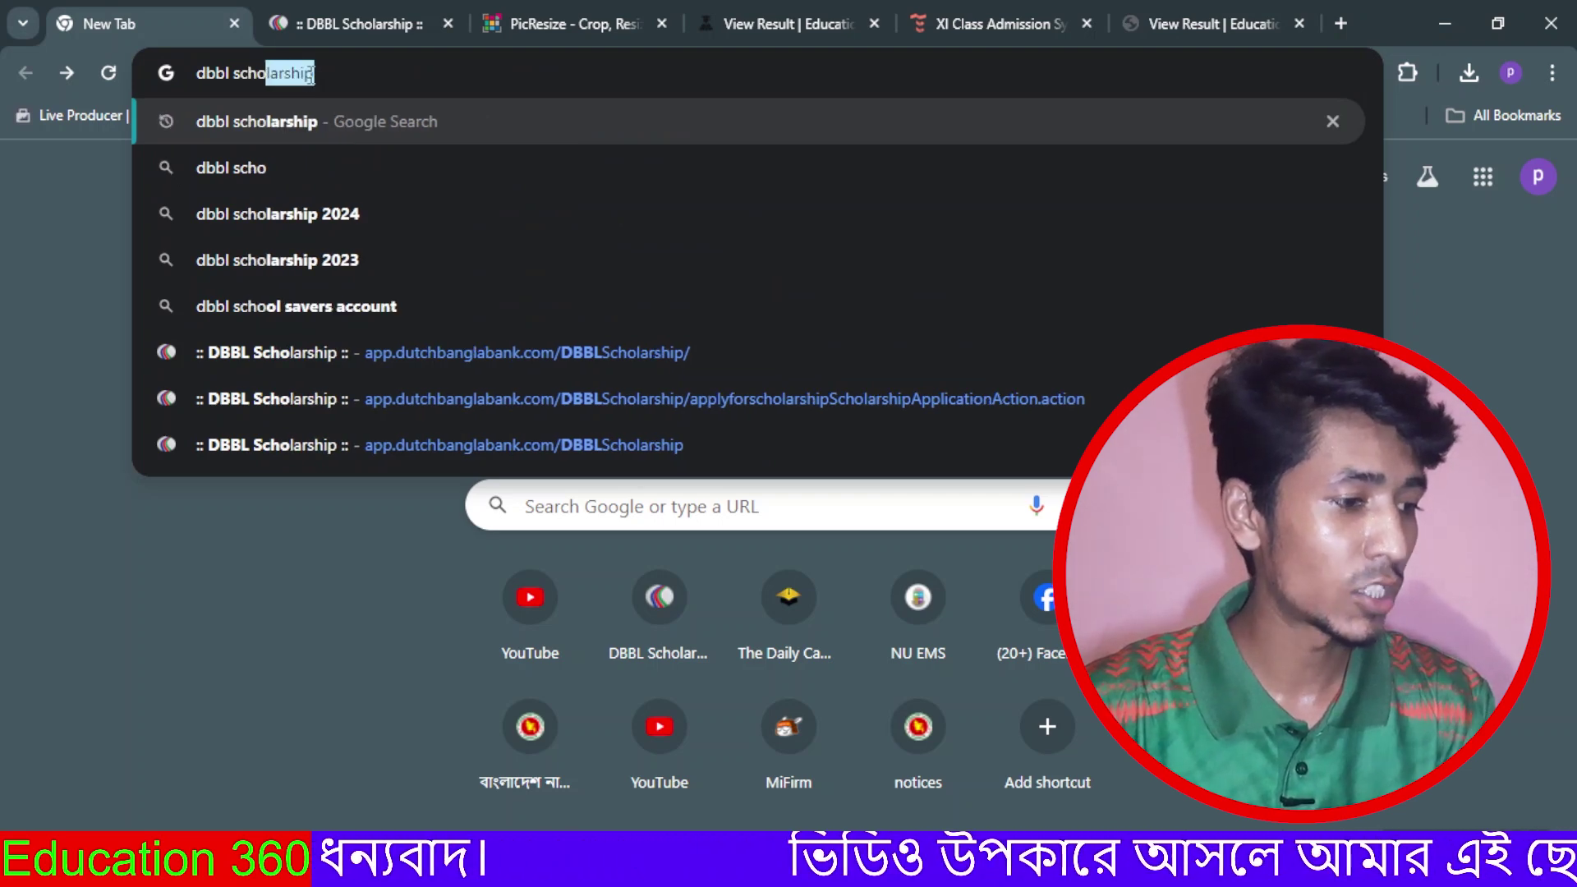
click(293, 121)
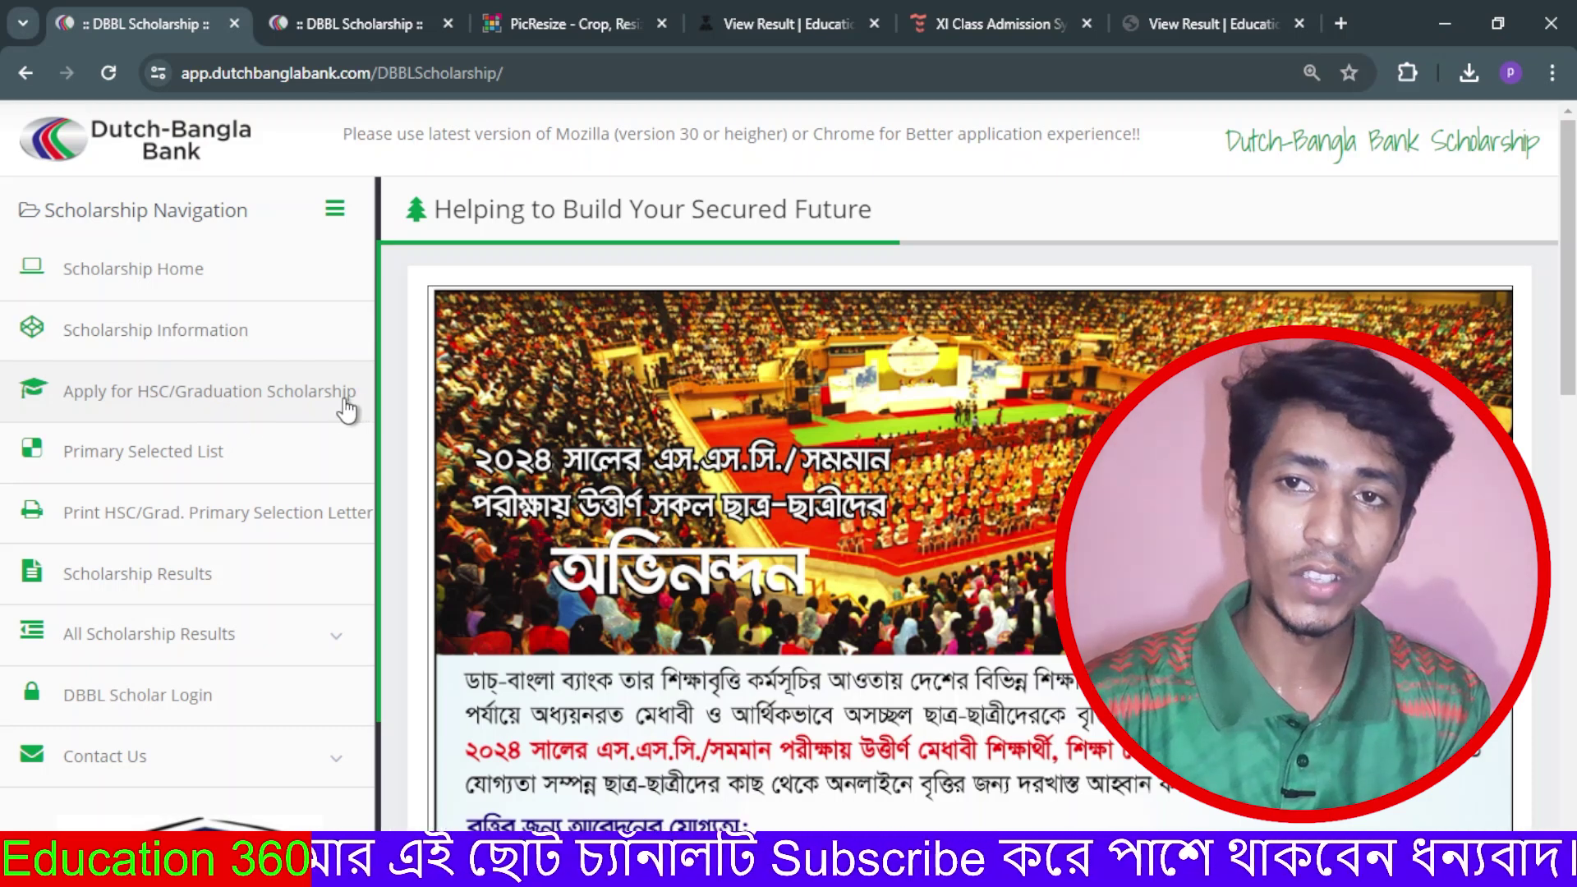
Step: Open the HSC Level Scholarship application form and proceed from the Personal Info page to Educational Info
click(310, 405)
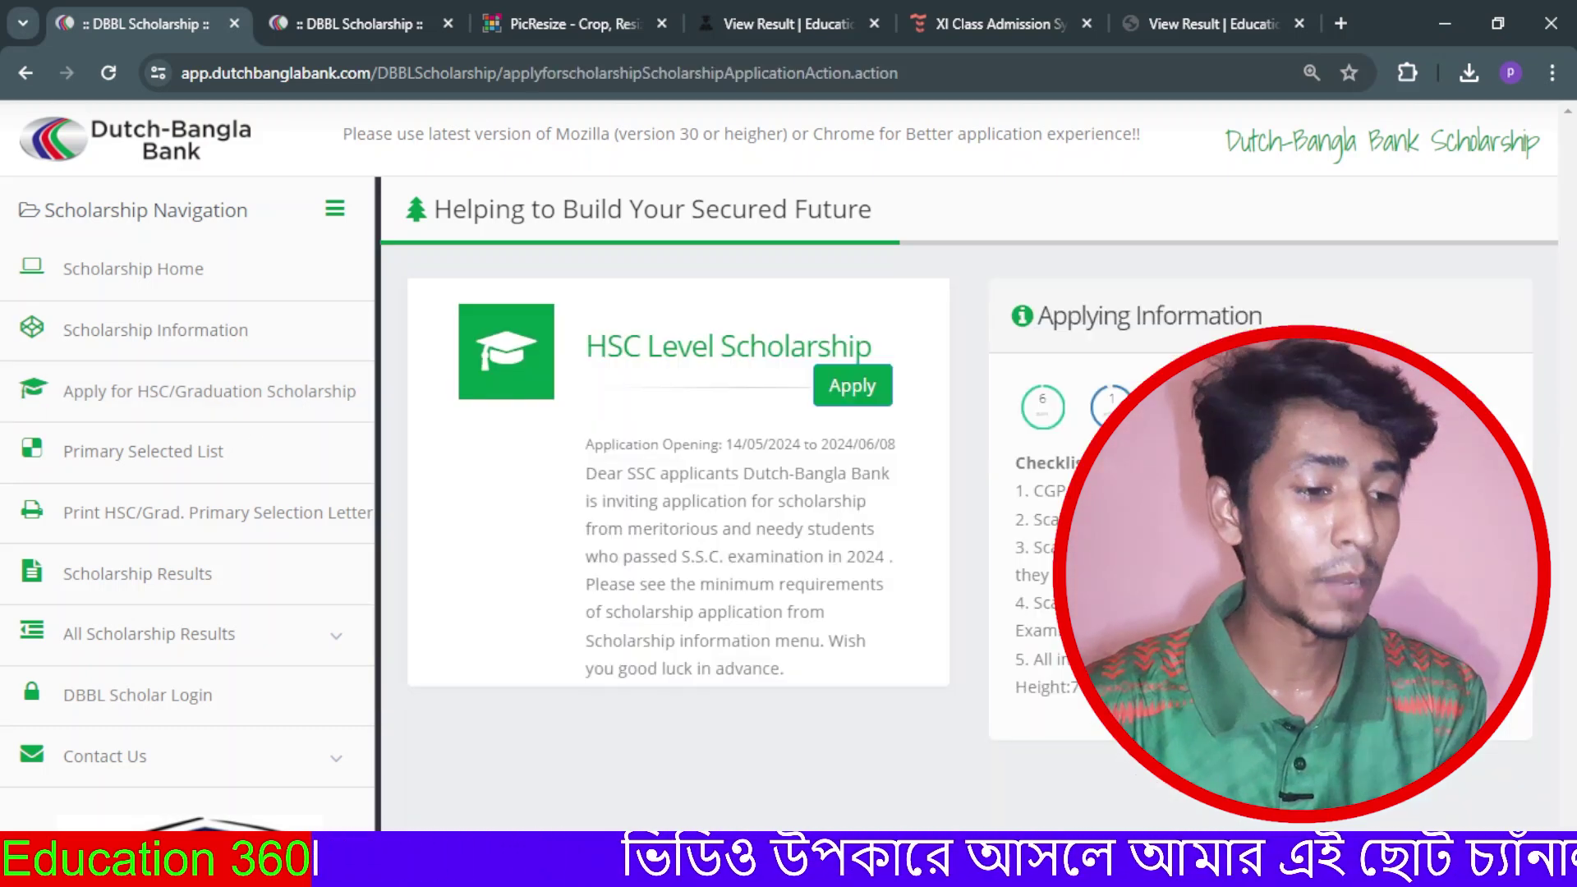
click(875, 408)
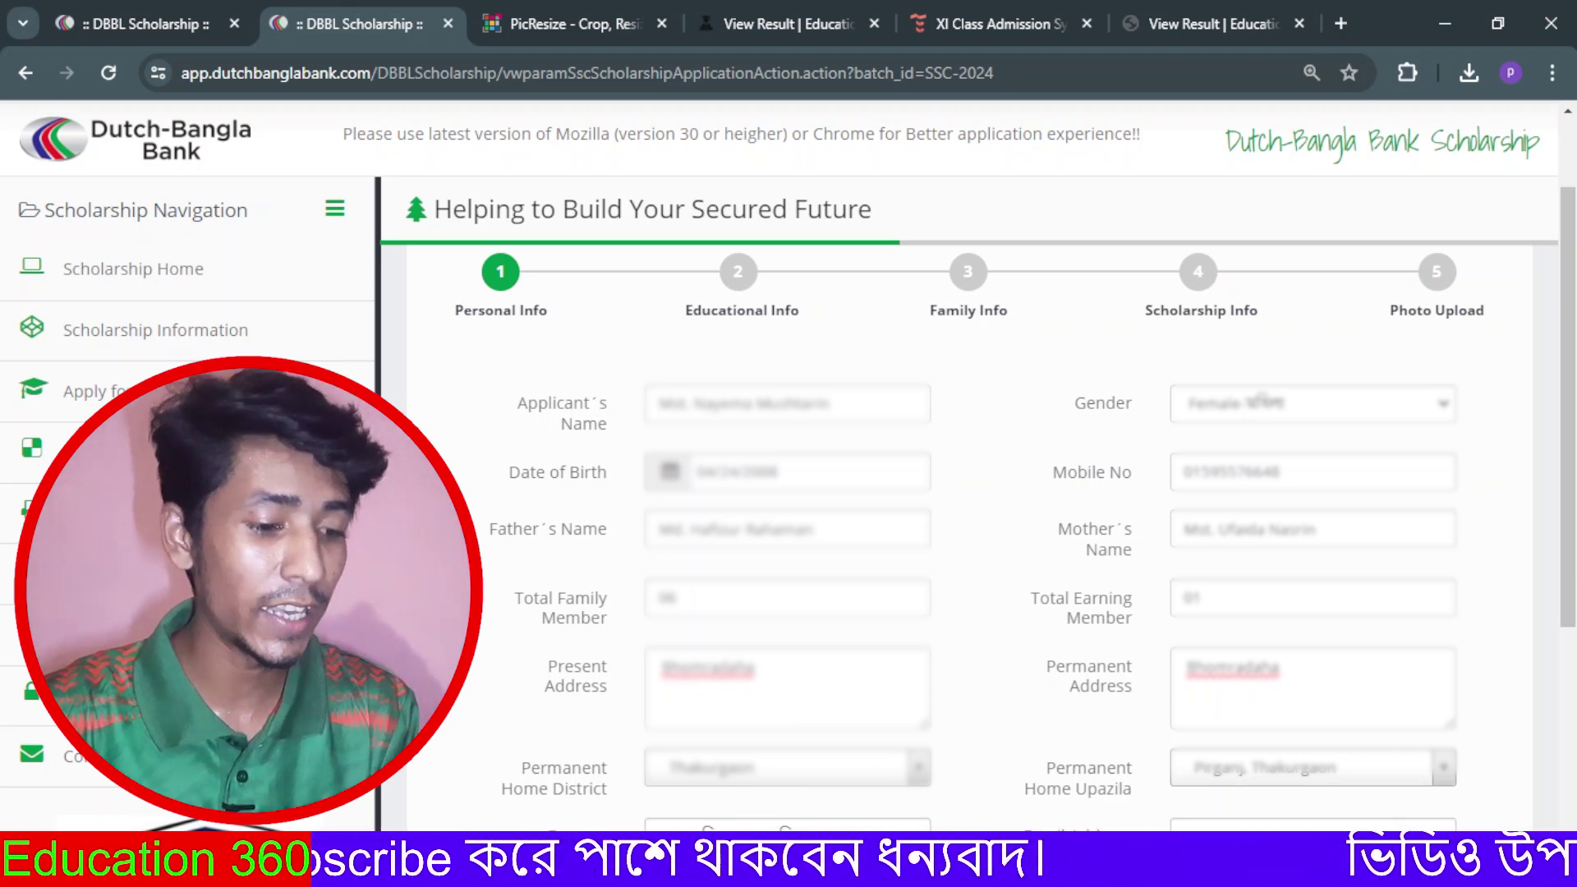
scroll(1010, 726, down, 5)
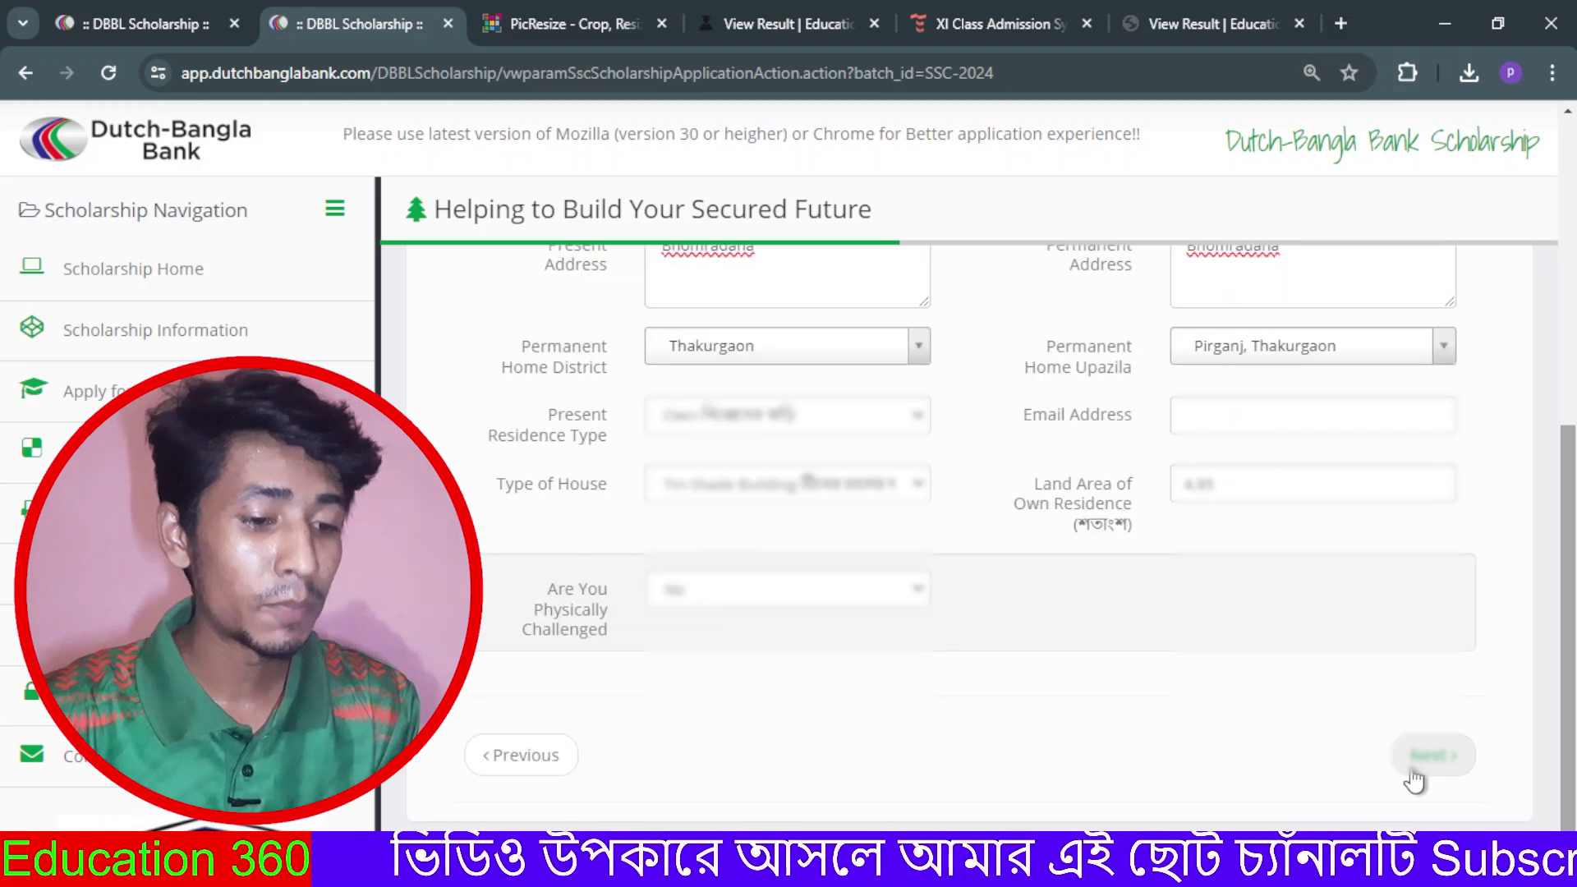
click(1430, 754)
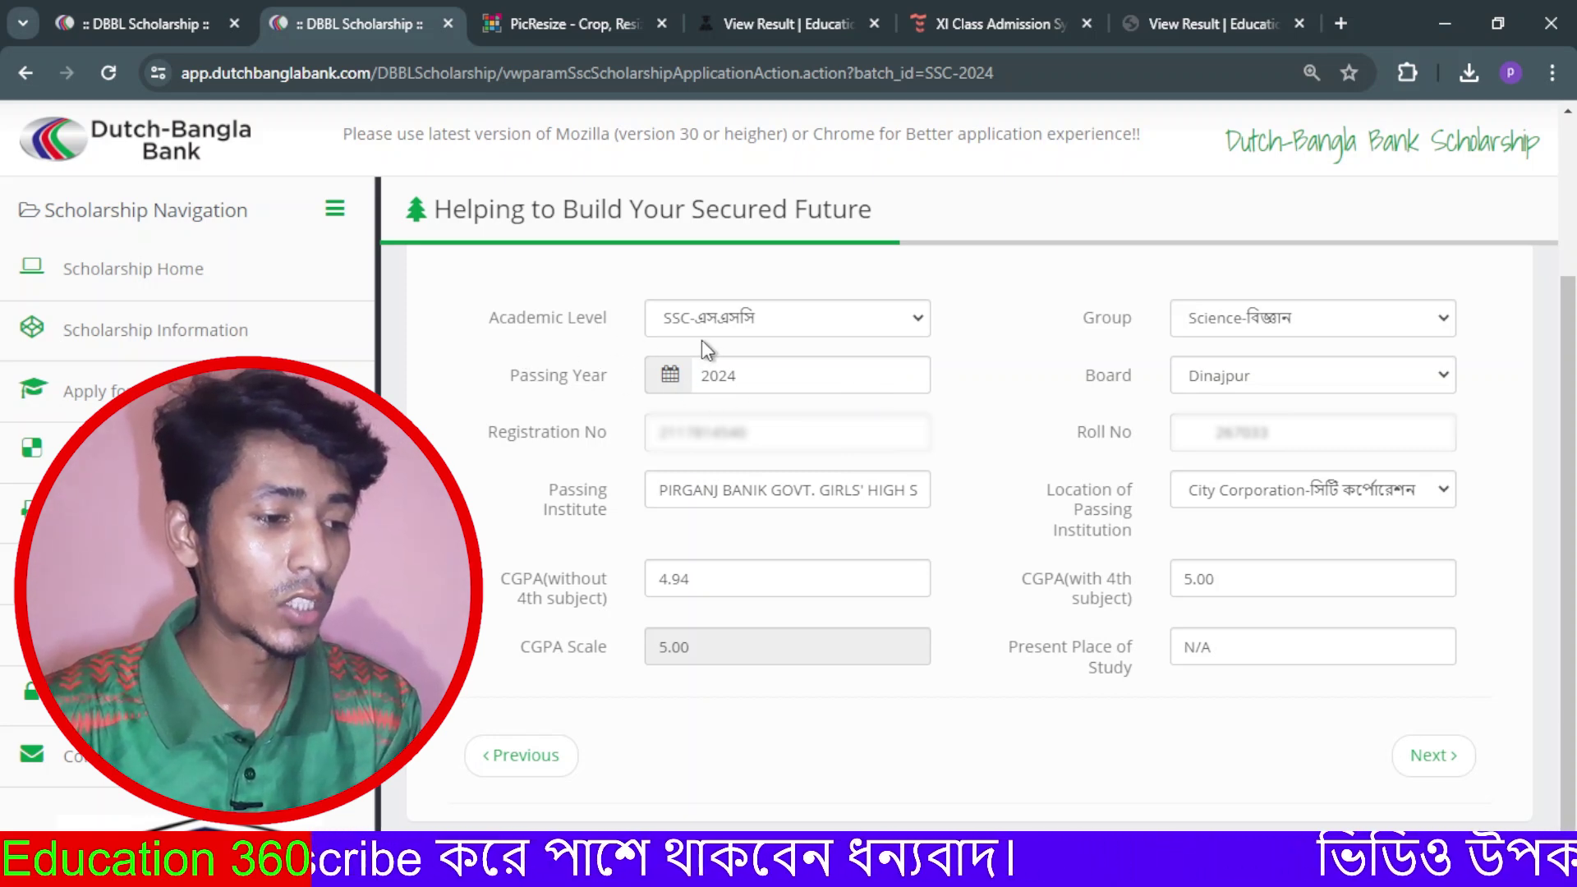
Step: In Educational Info, select academic level SSC, group Science, board Dinajpur and City Corporation as the passing institution's location
click(891, 322)
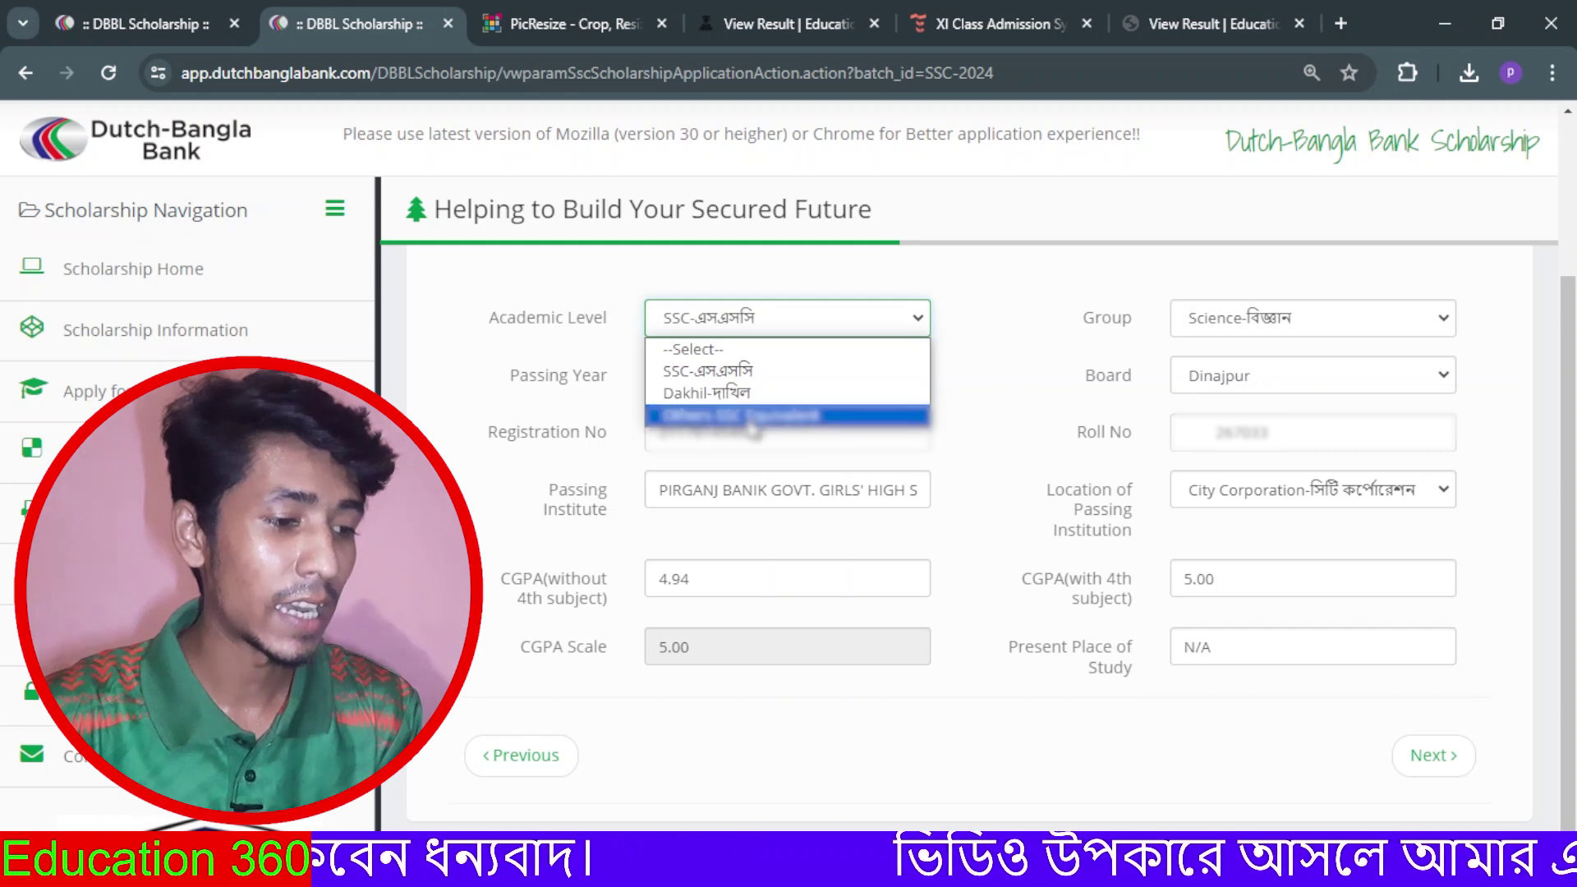
click(724, 372)
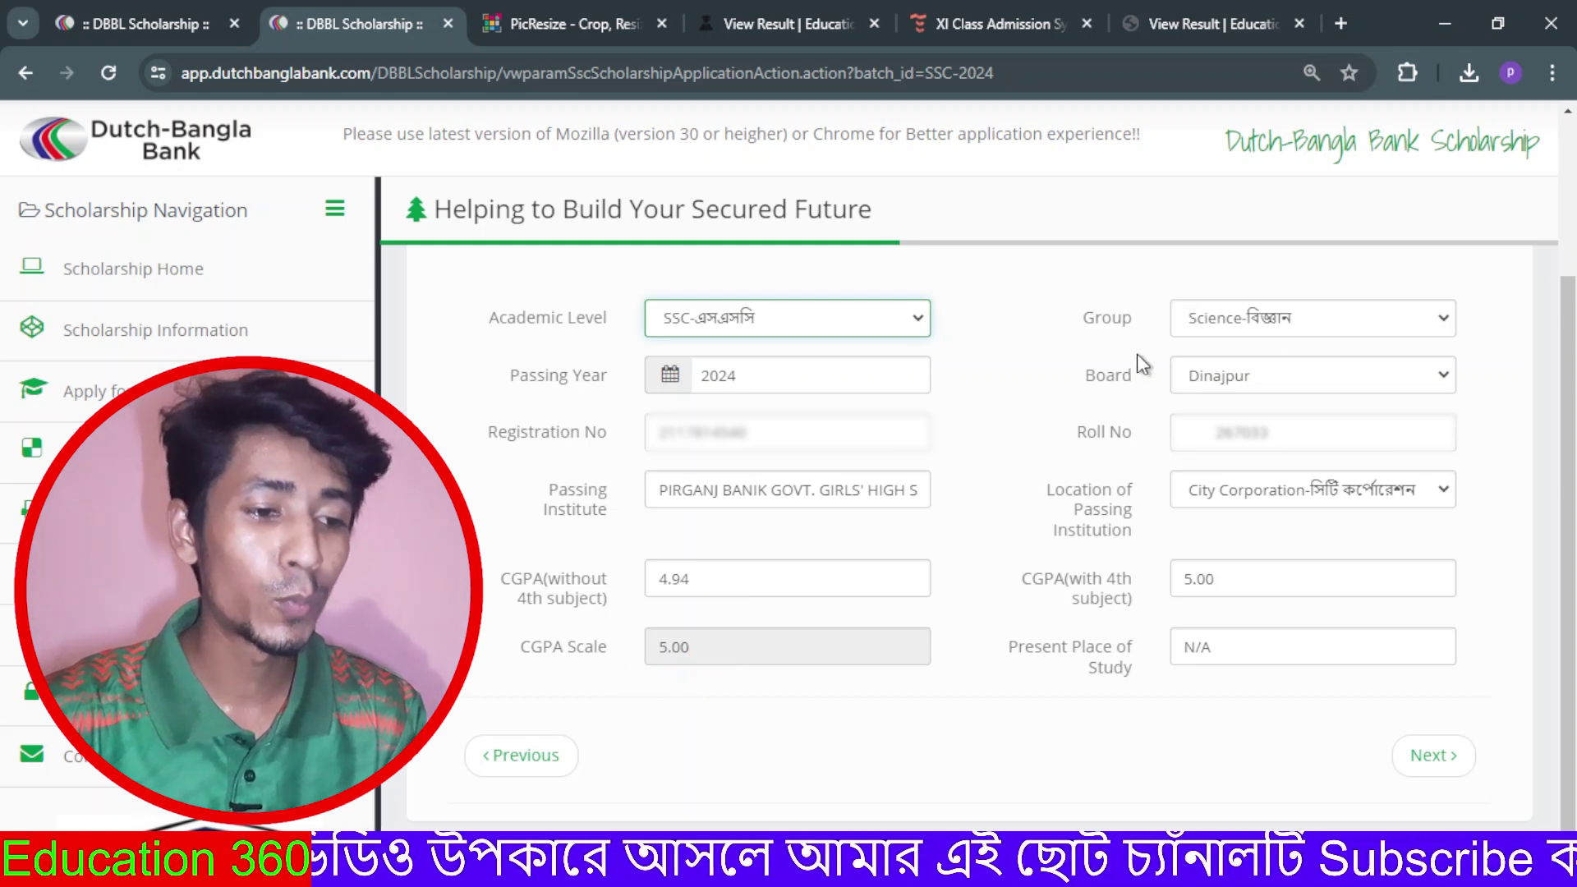
click(1298, 324)
click(1303, 371)
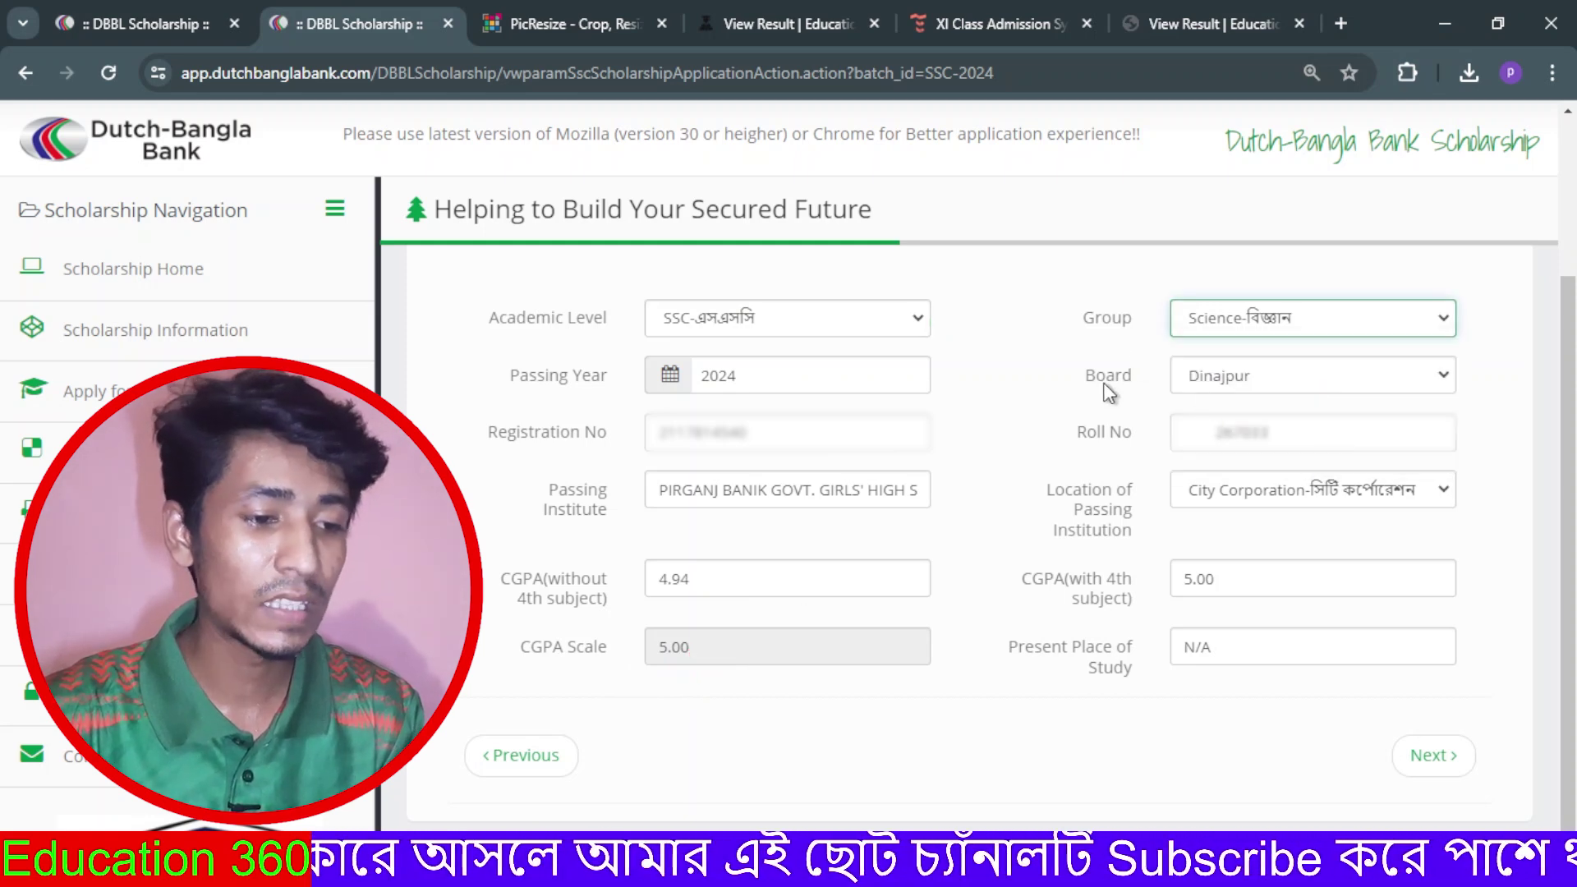
click(1346, 378)
click(1309, 514)
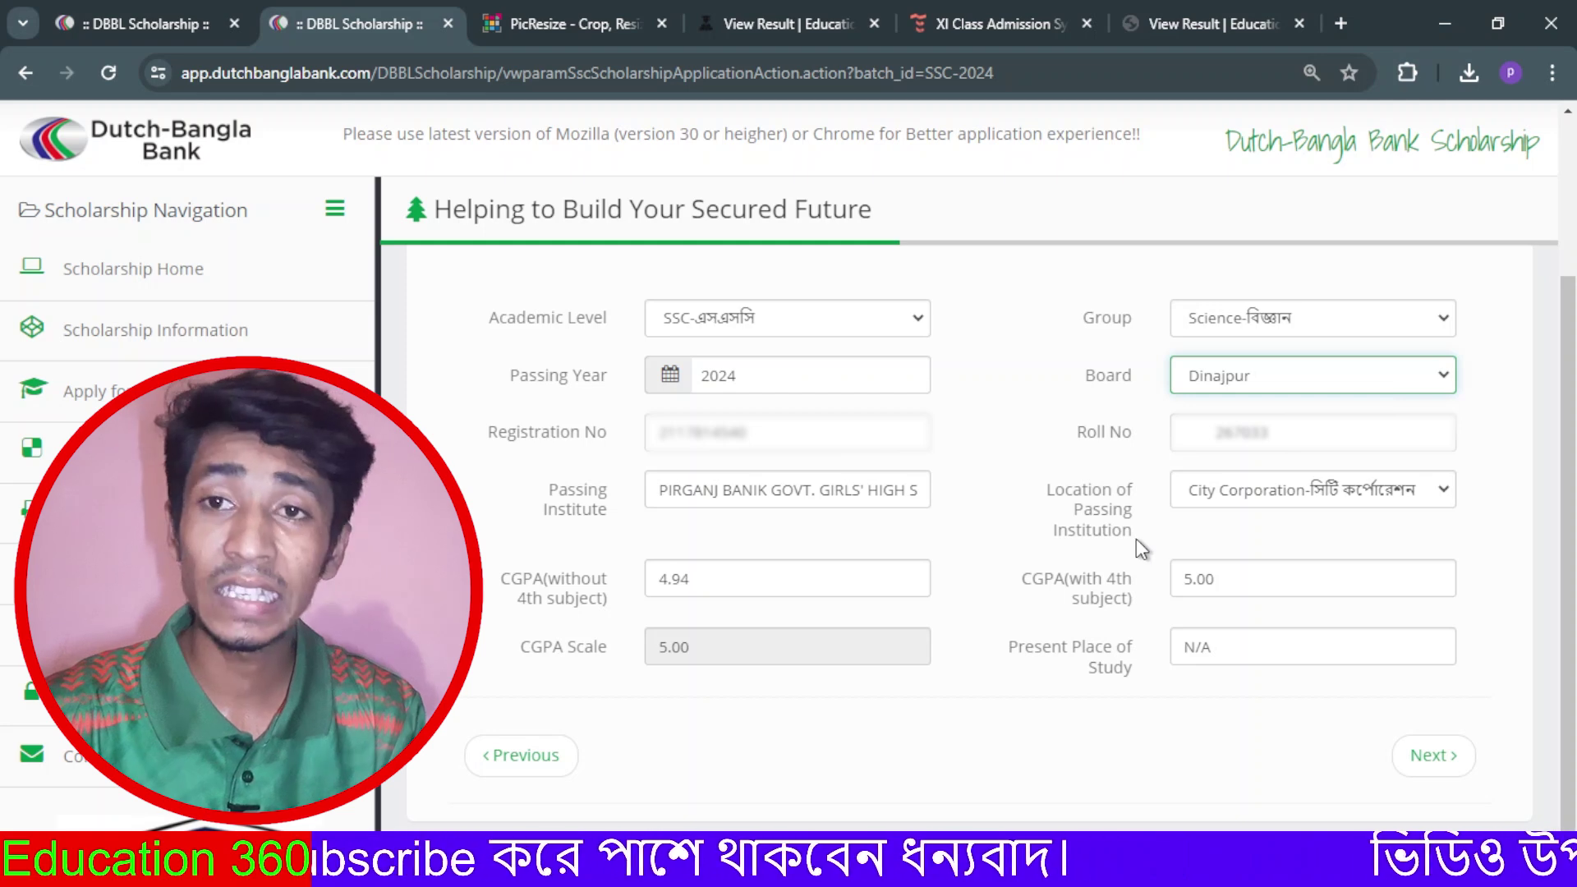
click(1417, 493)
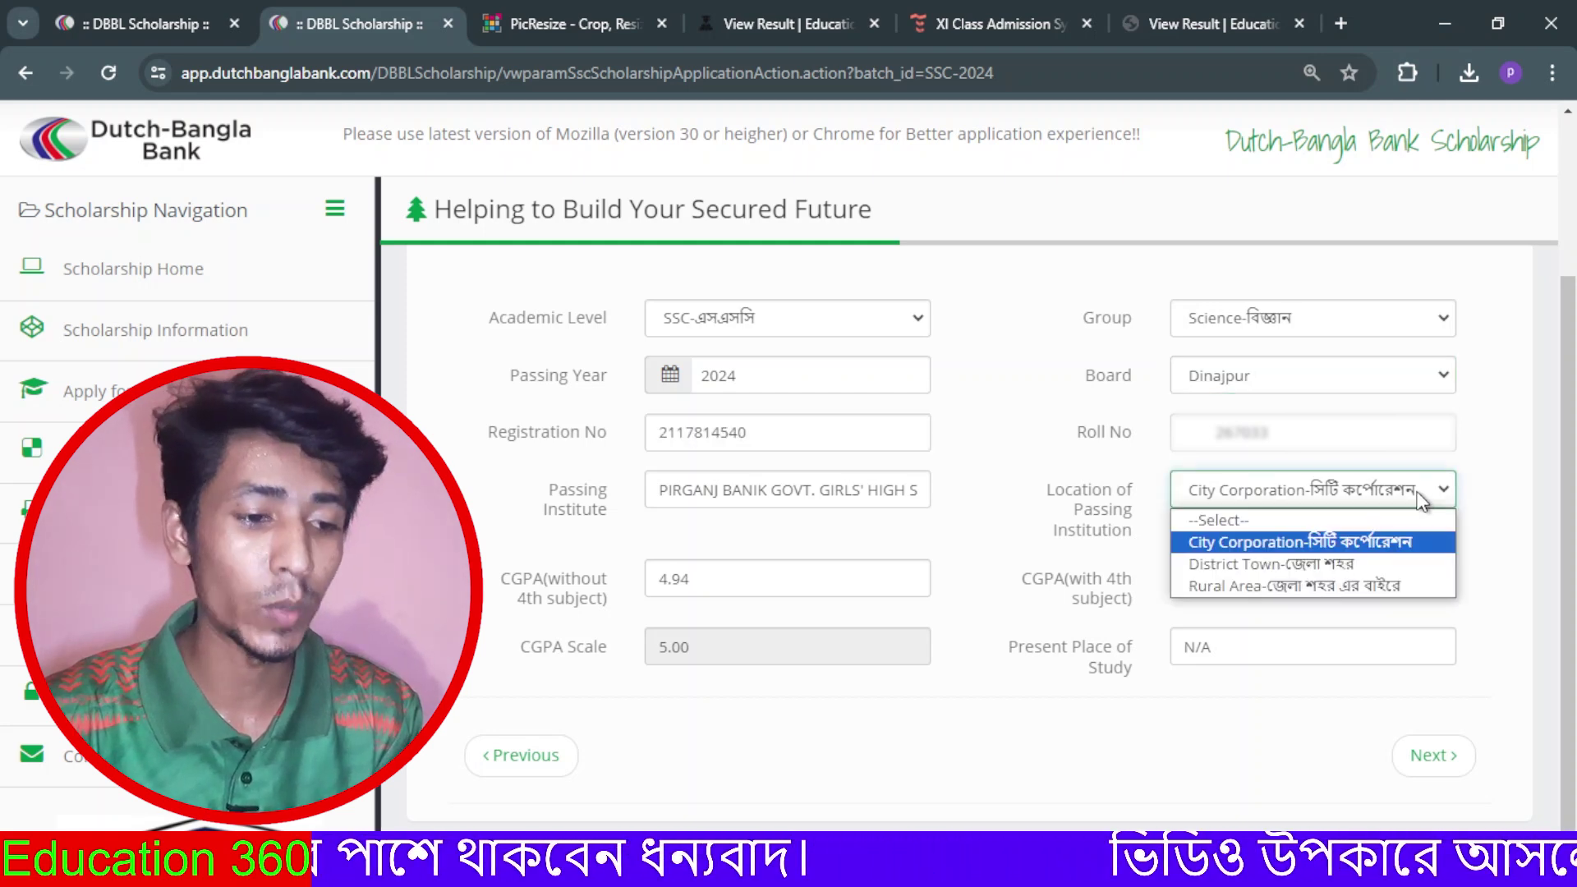
click(1378, 538)
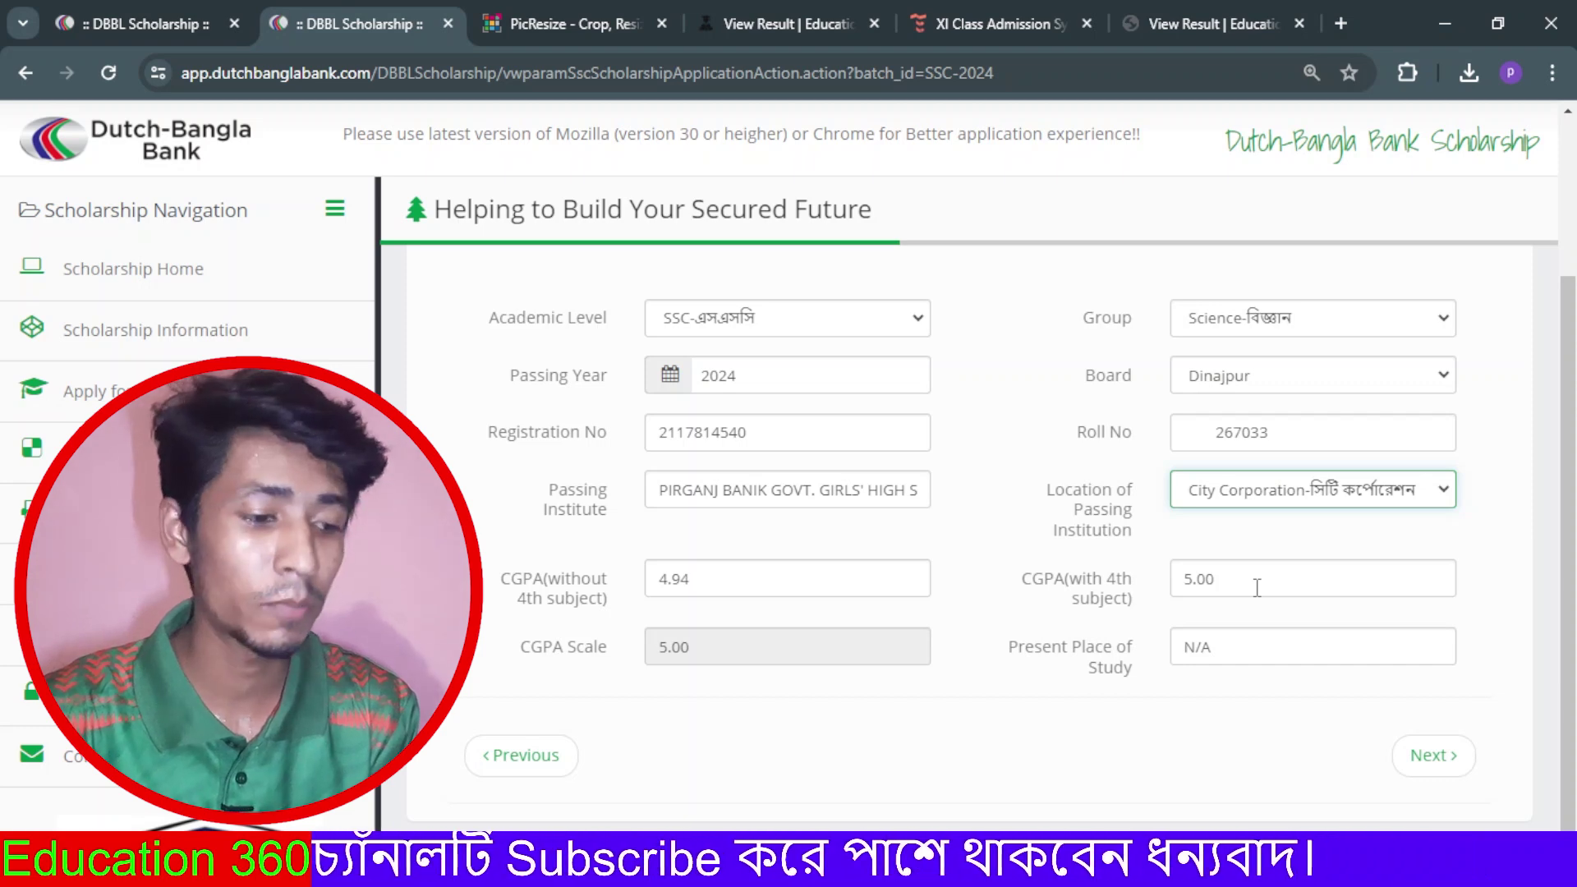
Step: Proceed to Family Info and set the mother's status to Alive and her education to HSC
click(1437, 760)
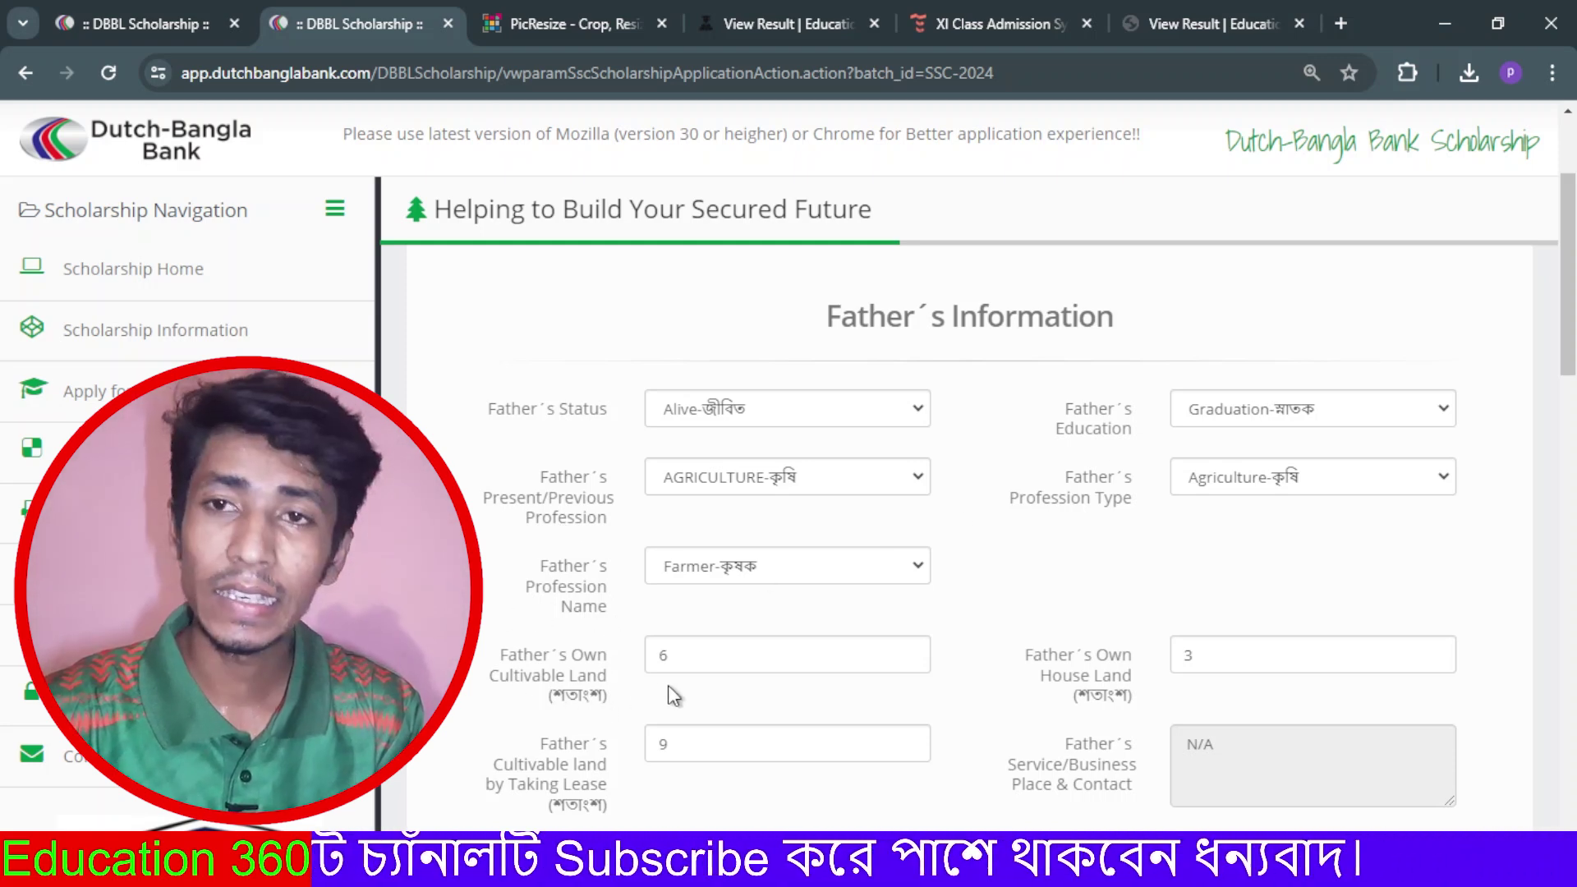
scroll(751, 681, down, 5)
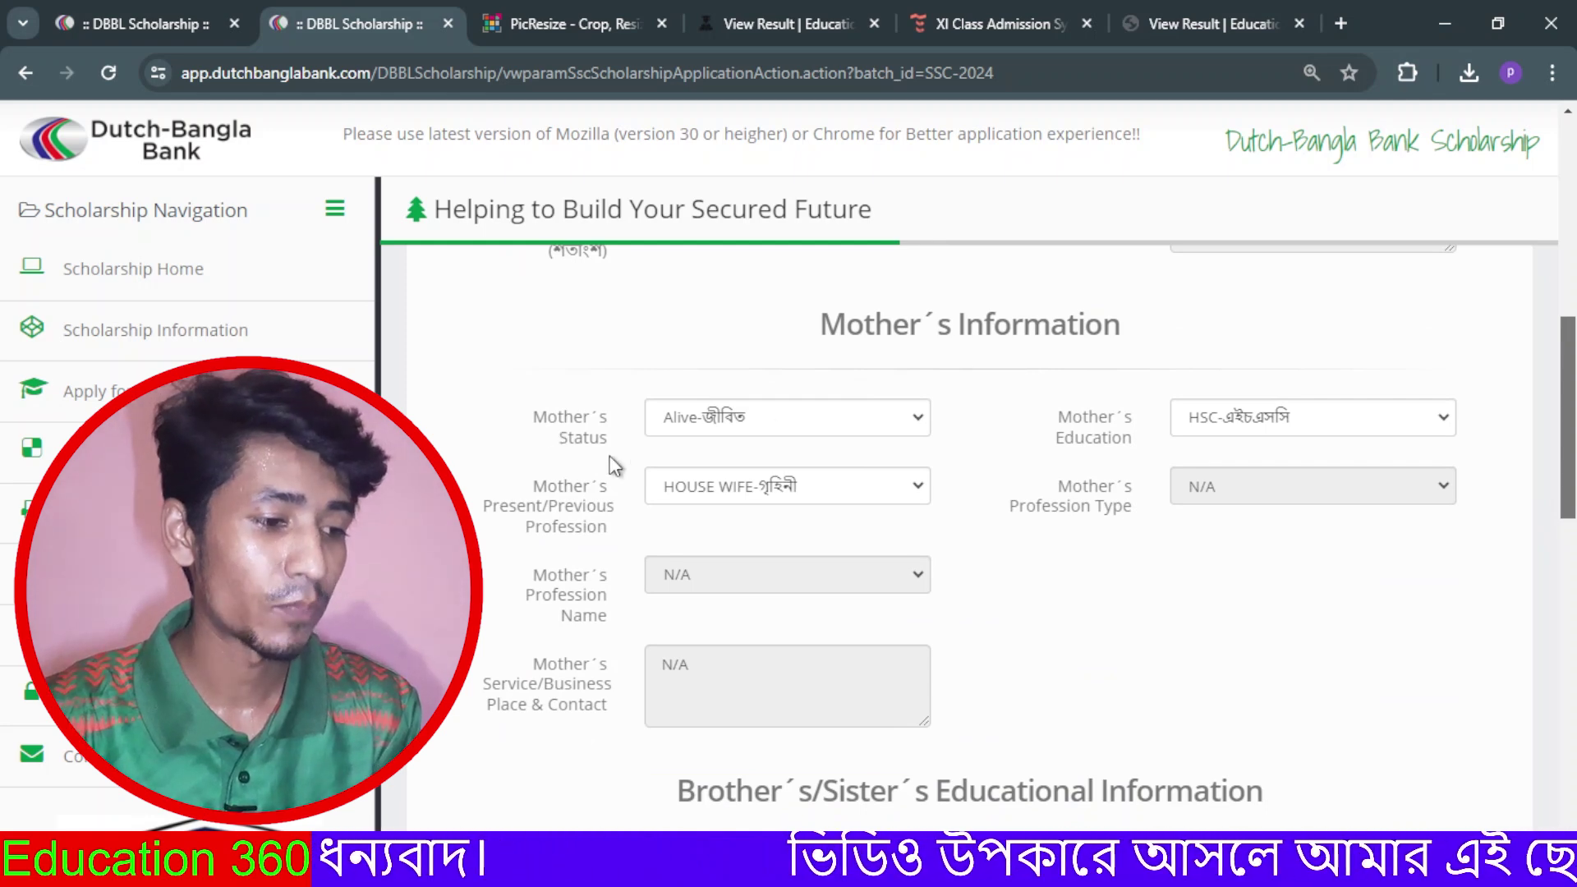
click(915, 417)
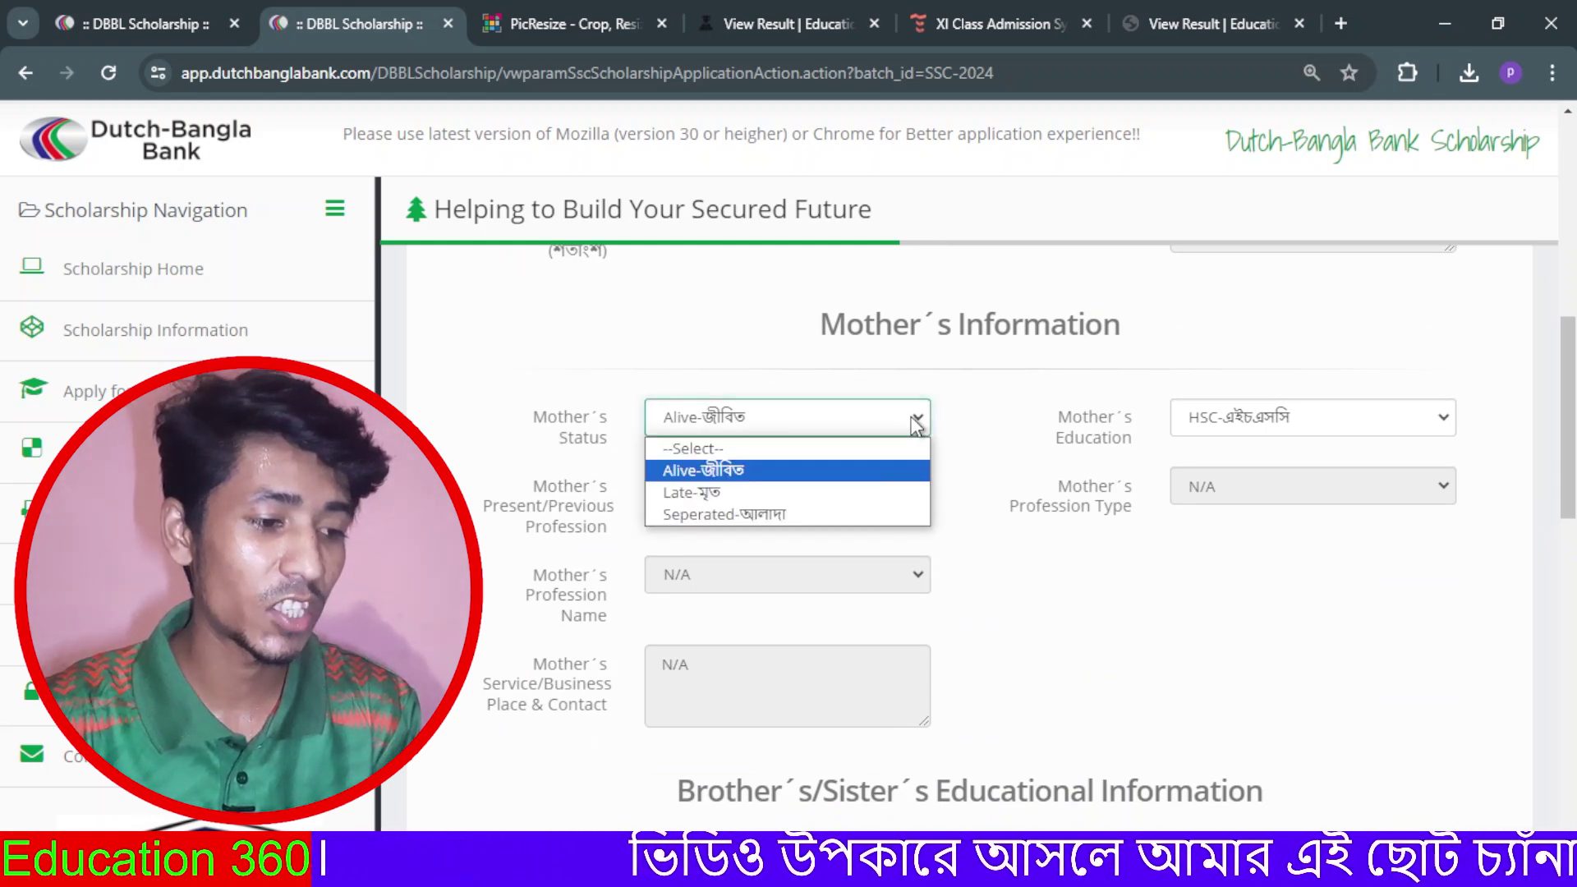
click(830, 478)
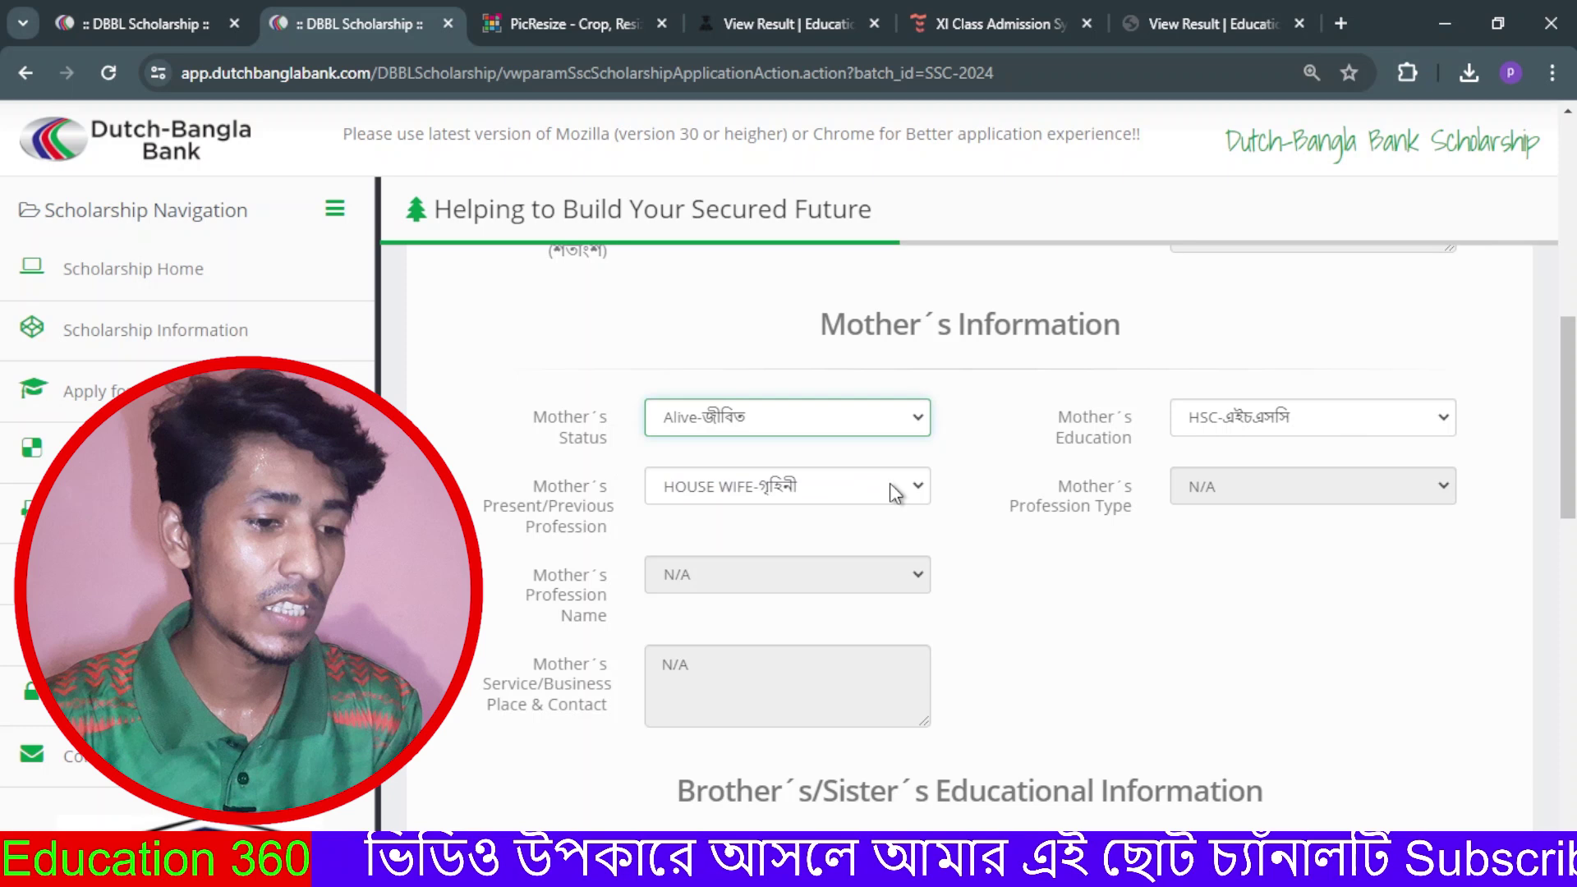
click(1431, 422)
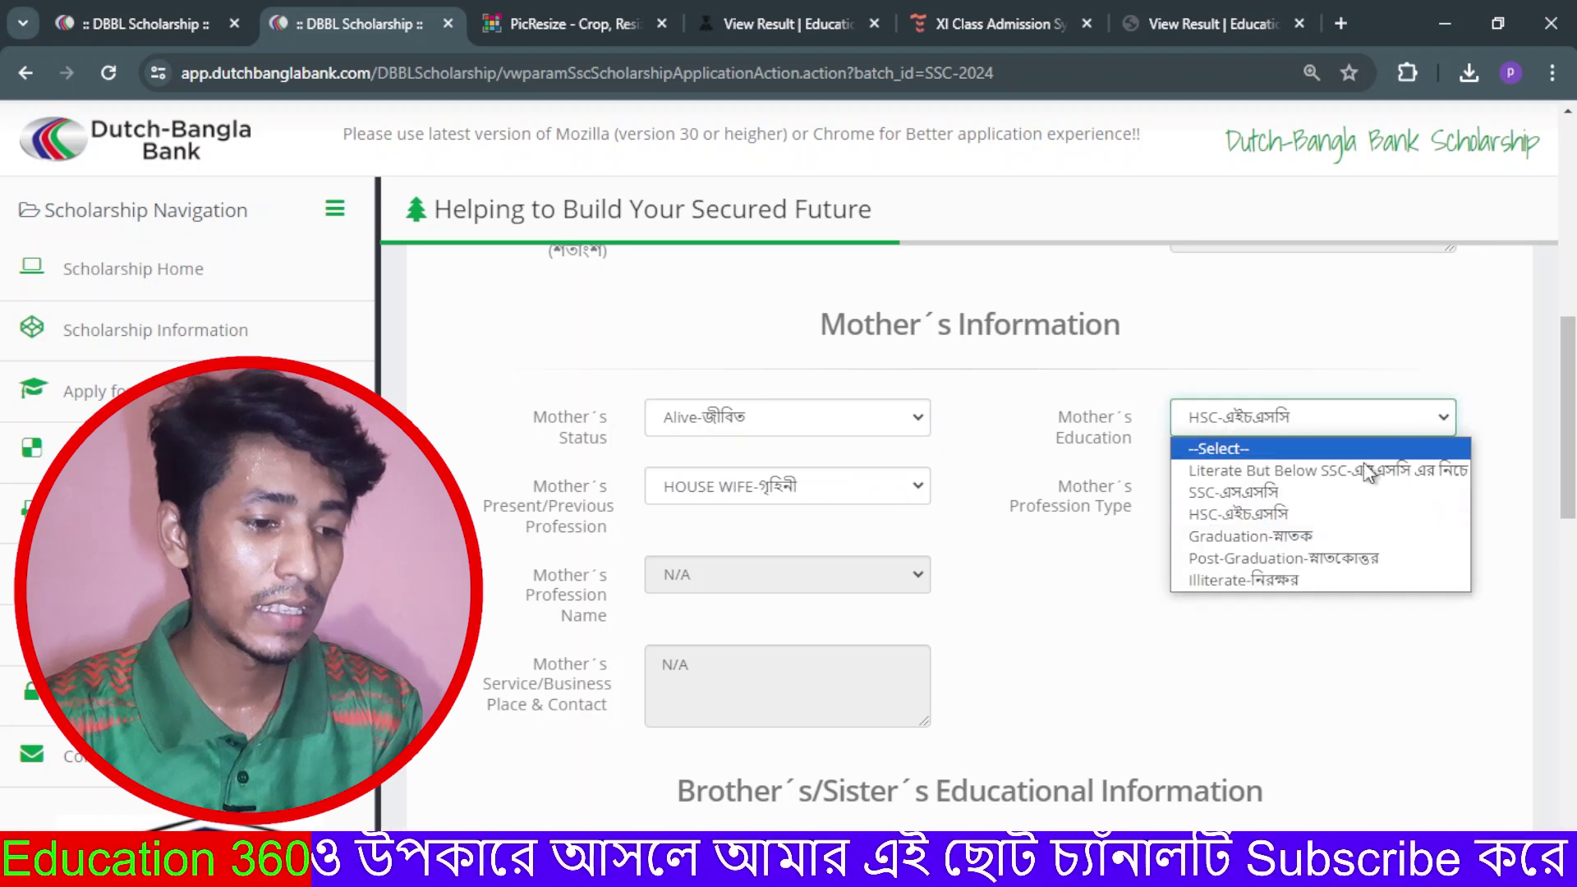
click(1332, 513)
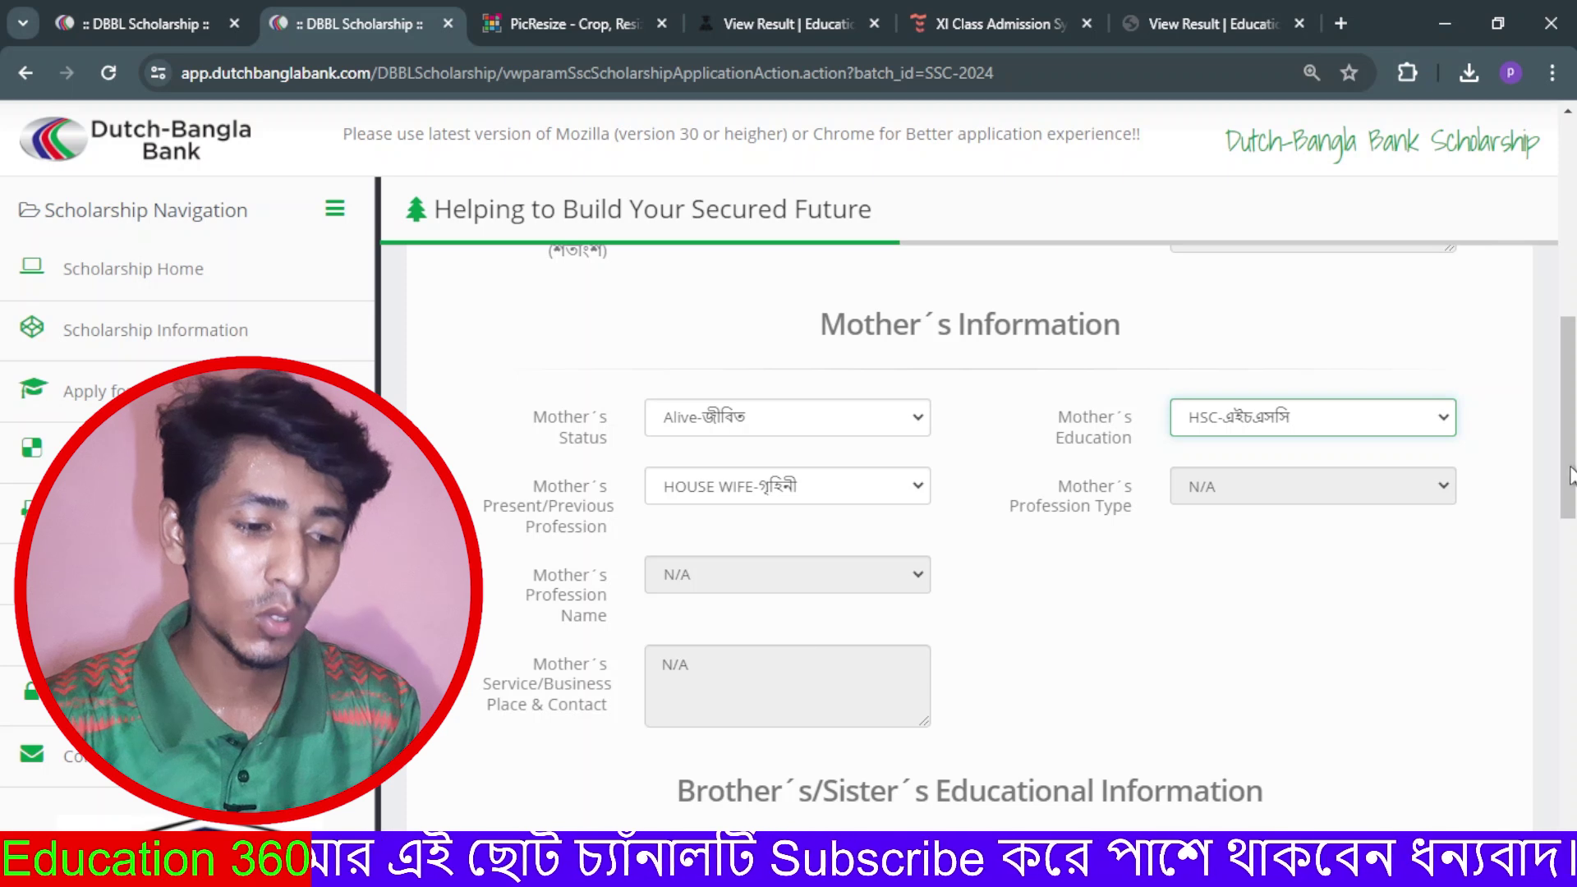
Step: Answer Yes to having a brother or sister and set the brother's academic level to Graduation
scroll(1572, 492, down, 1)
drag(1573, 497, 1565, 608)
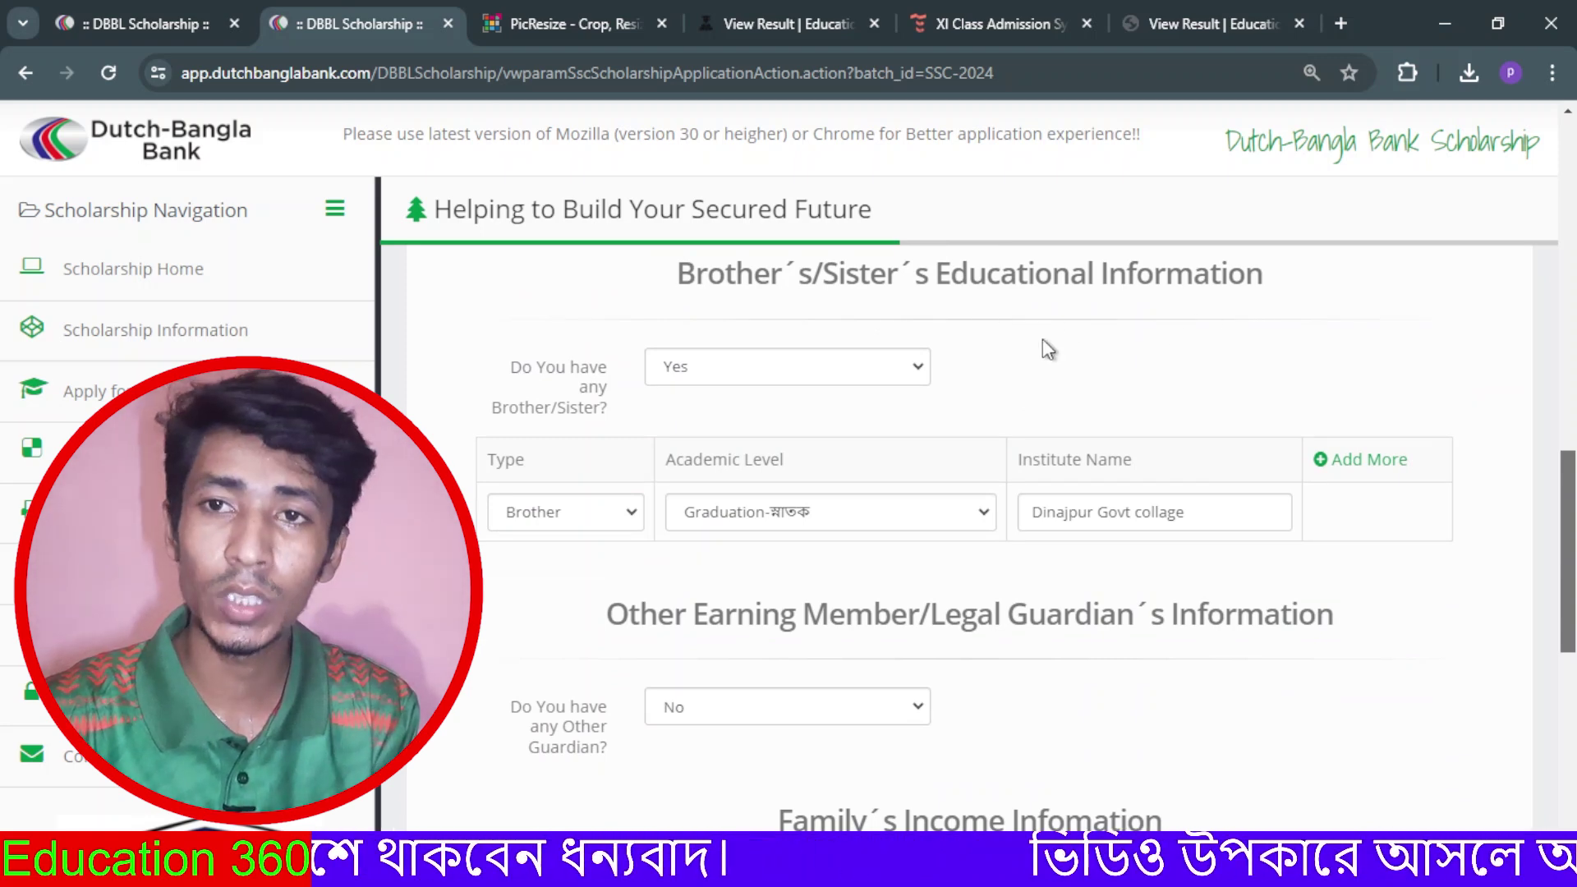
click(912, 368)
click(885, 423)
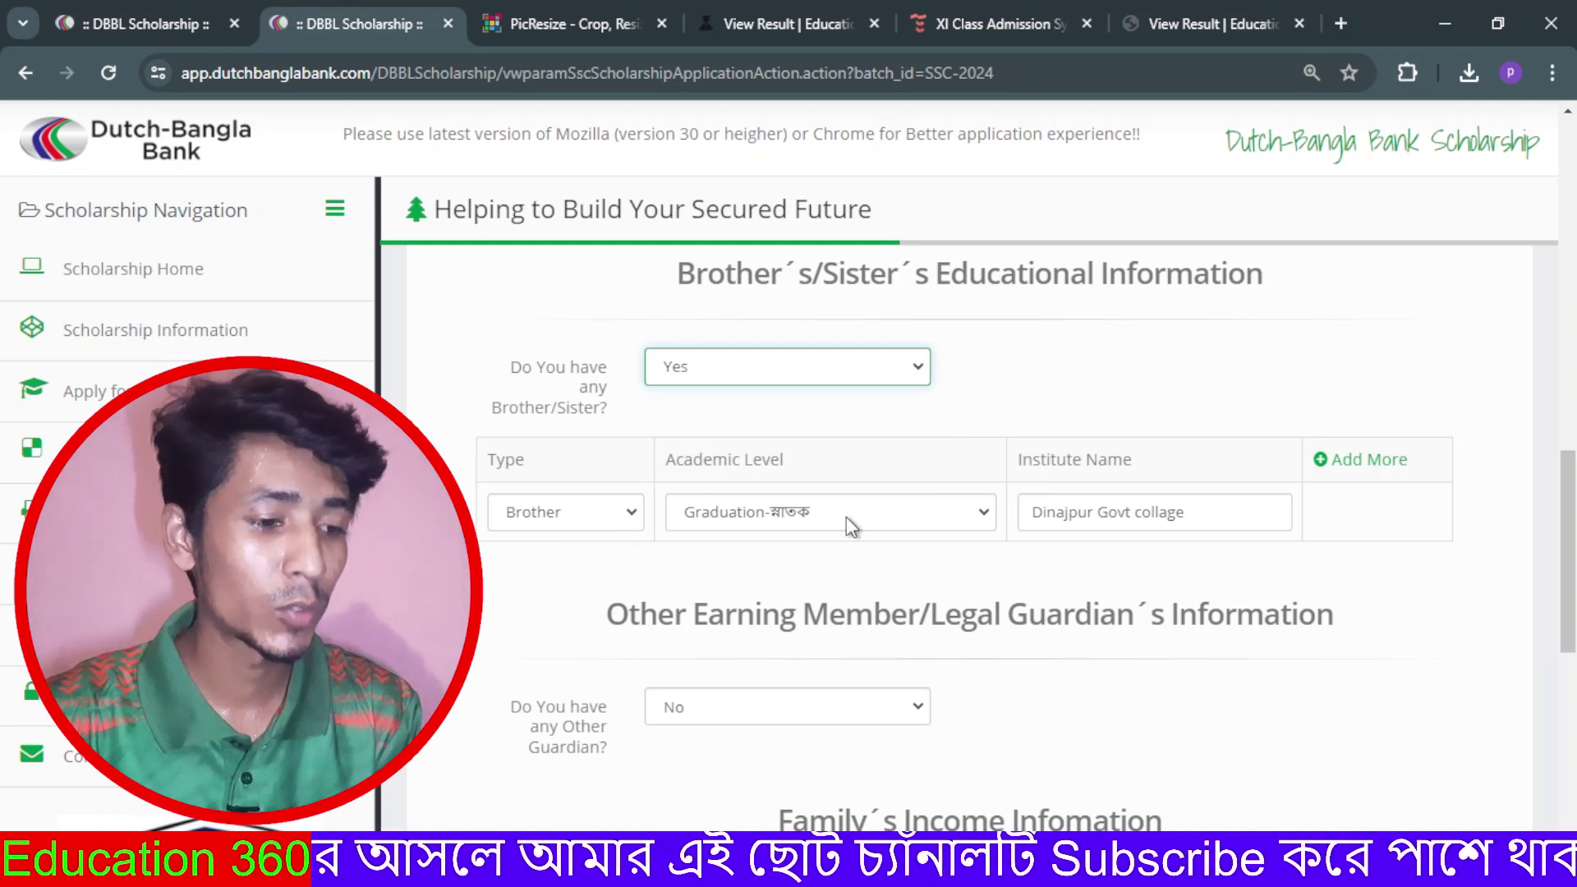
click(978, 518)
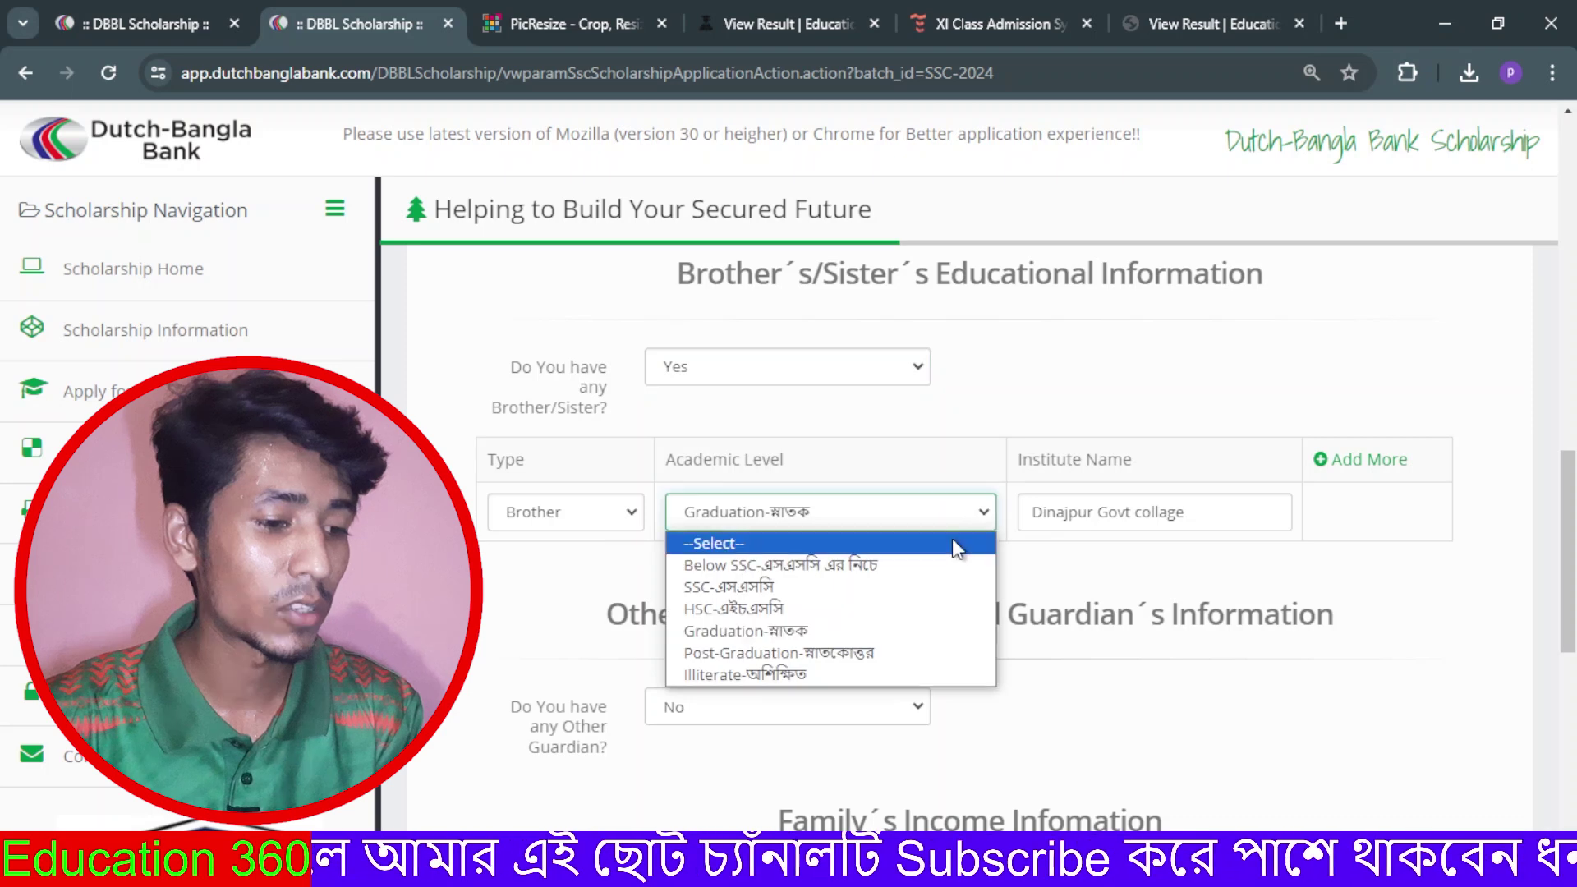
click(903, 633)
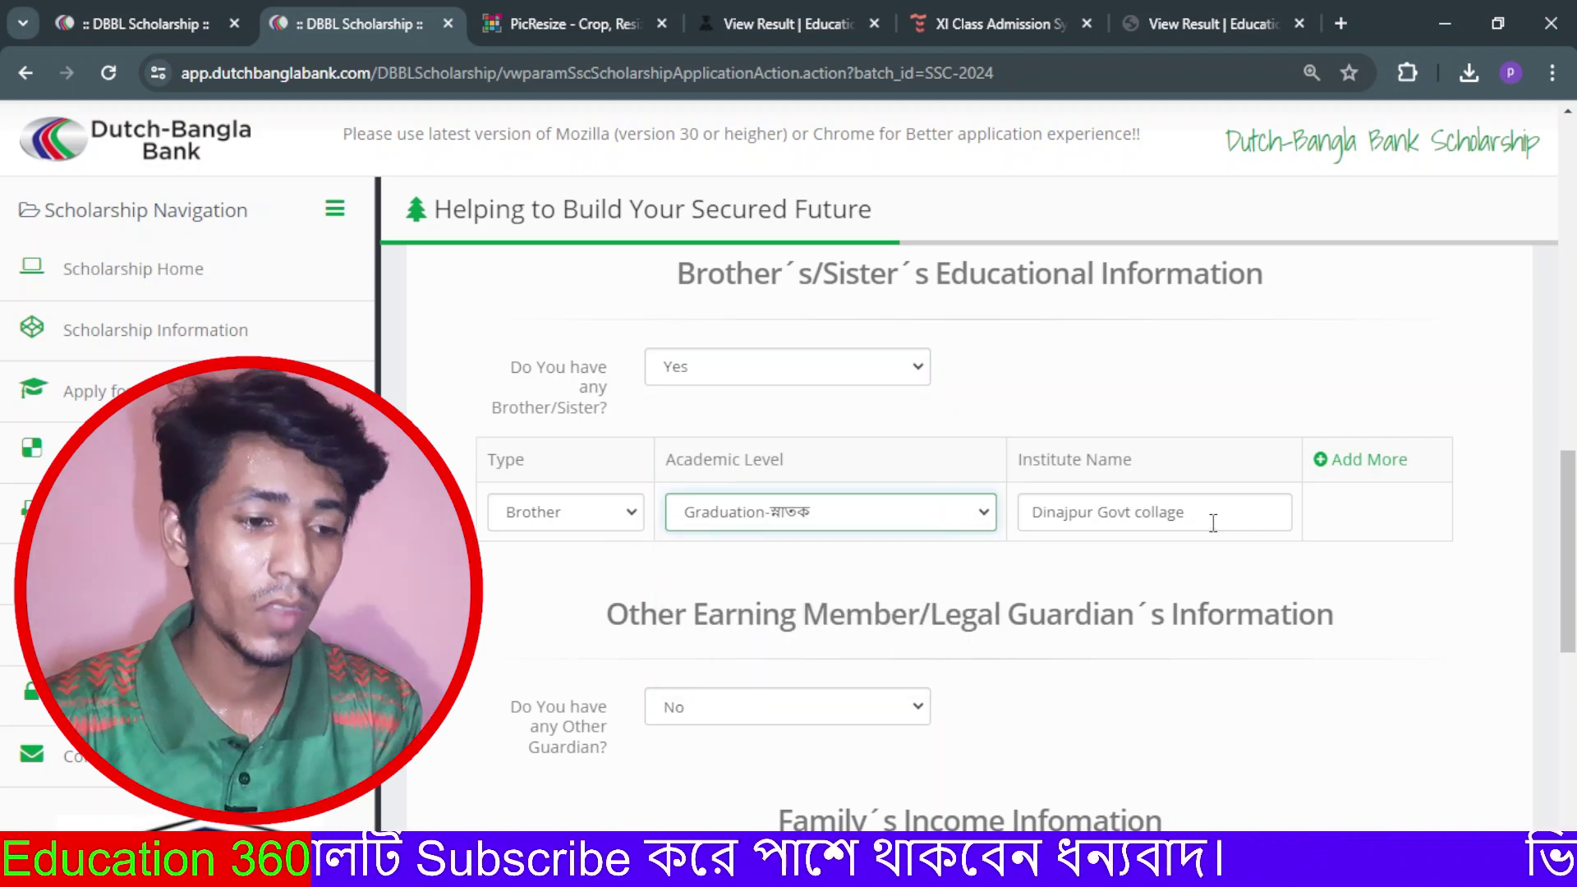
Step: Add a second sibling entry as Sister with academic level HSC and institute name "pirgonj govt collage"
click(1354, 465)
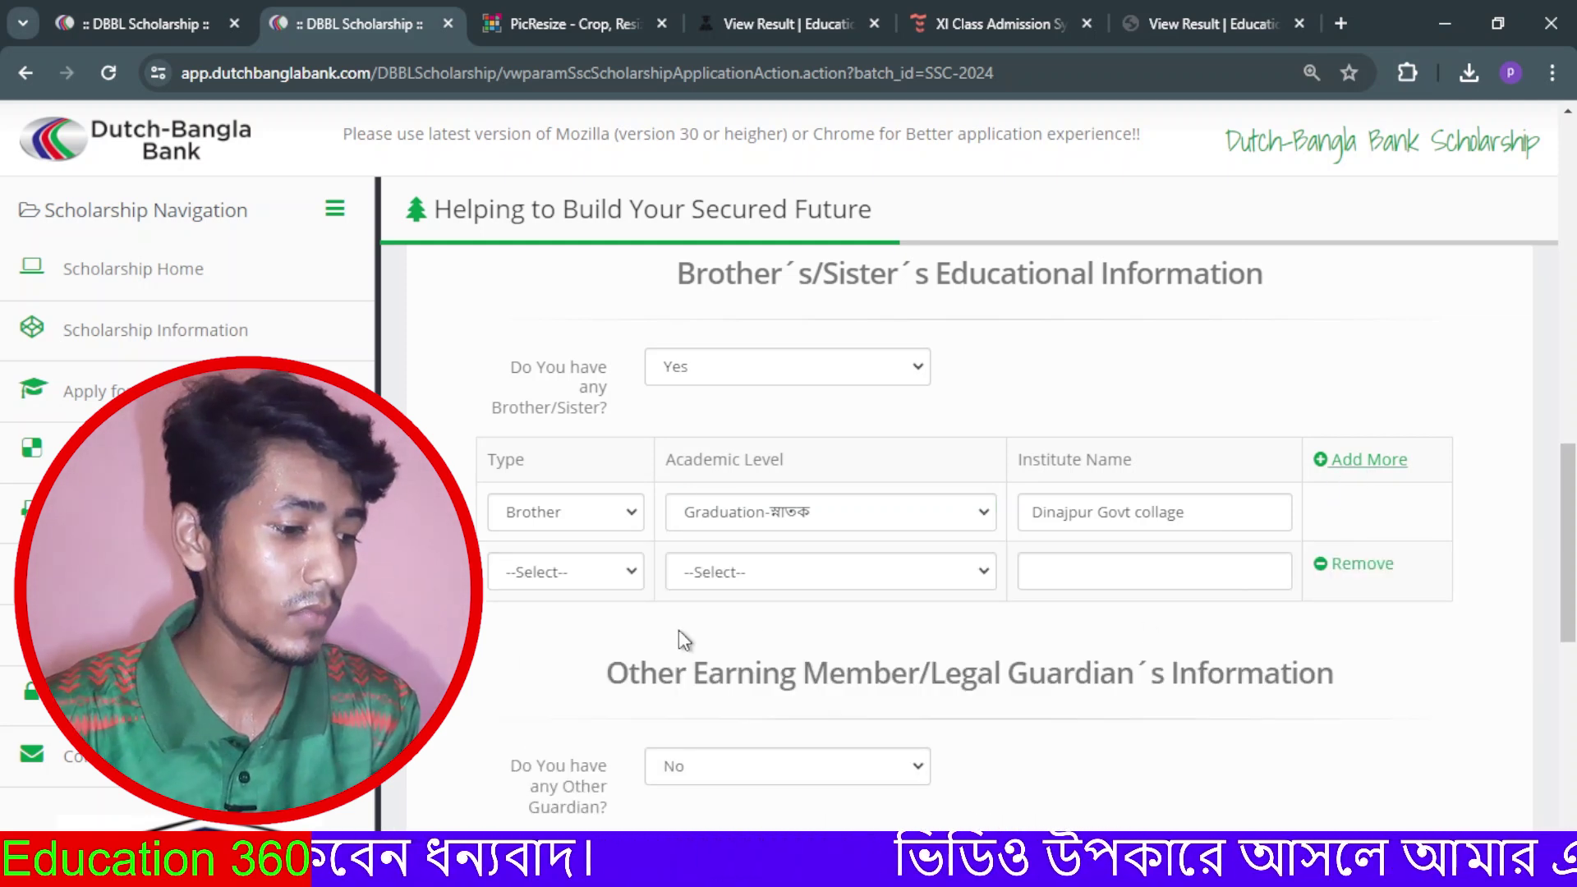
click(633, 571)
click(611, 643)
click(992, 578)
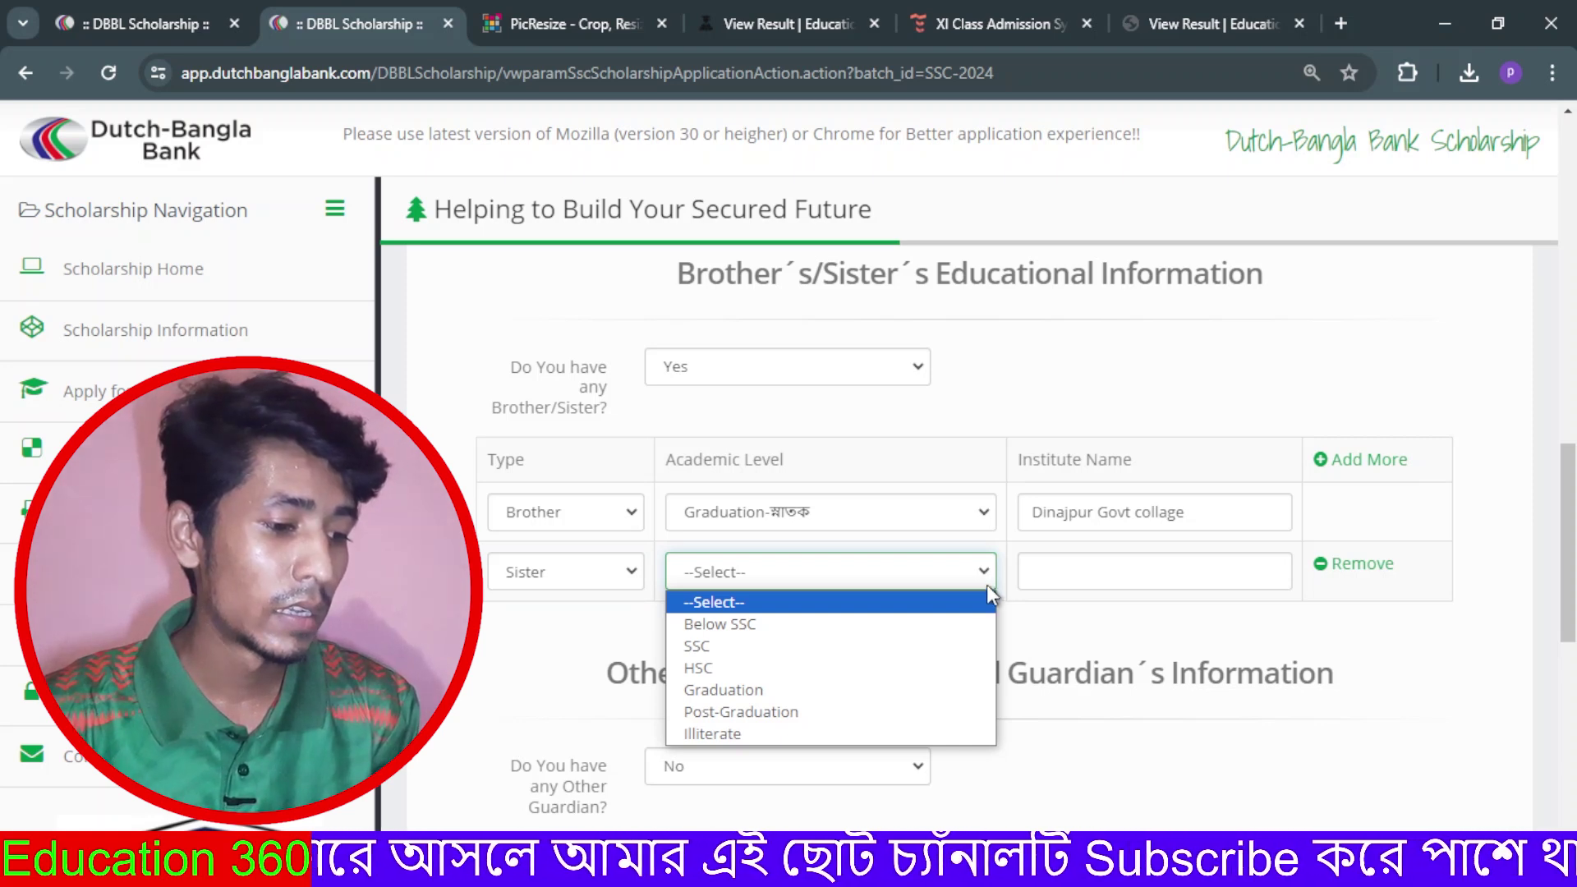
click(935, 664)
click(1178, 581)
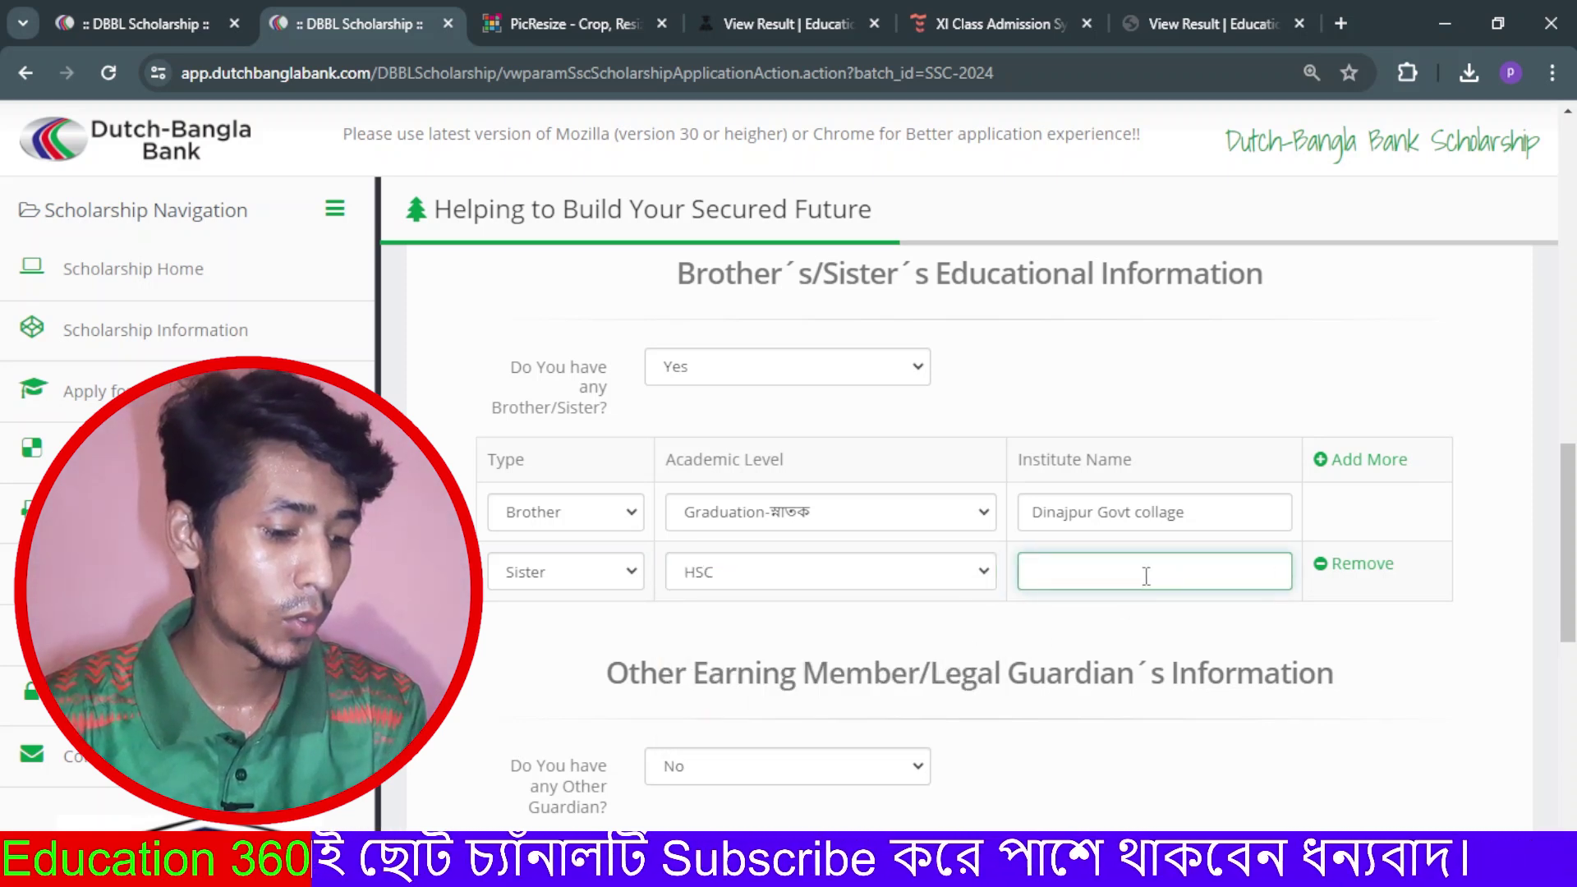
text(pi)
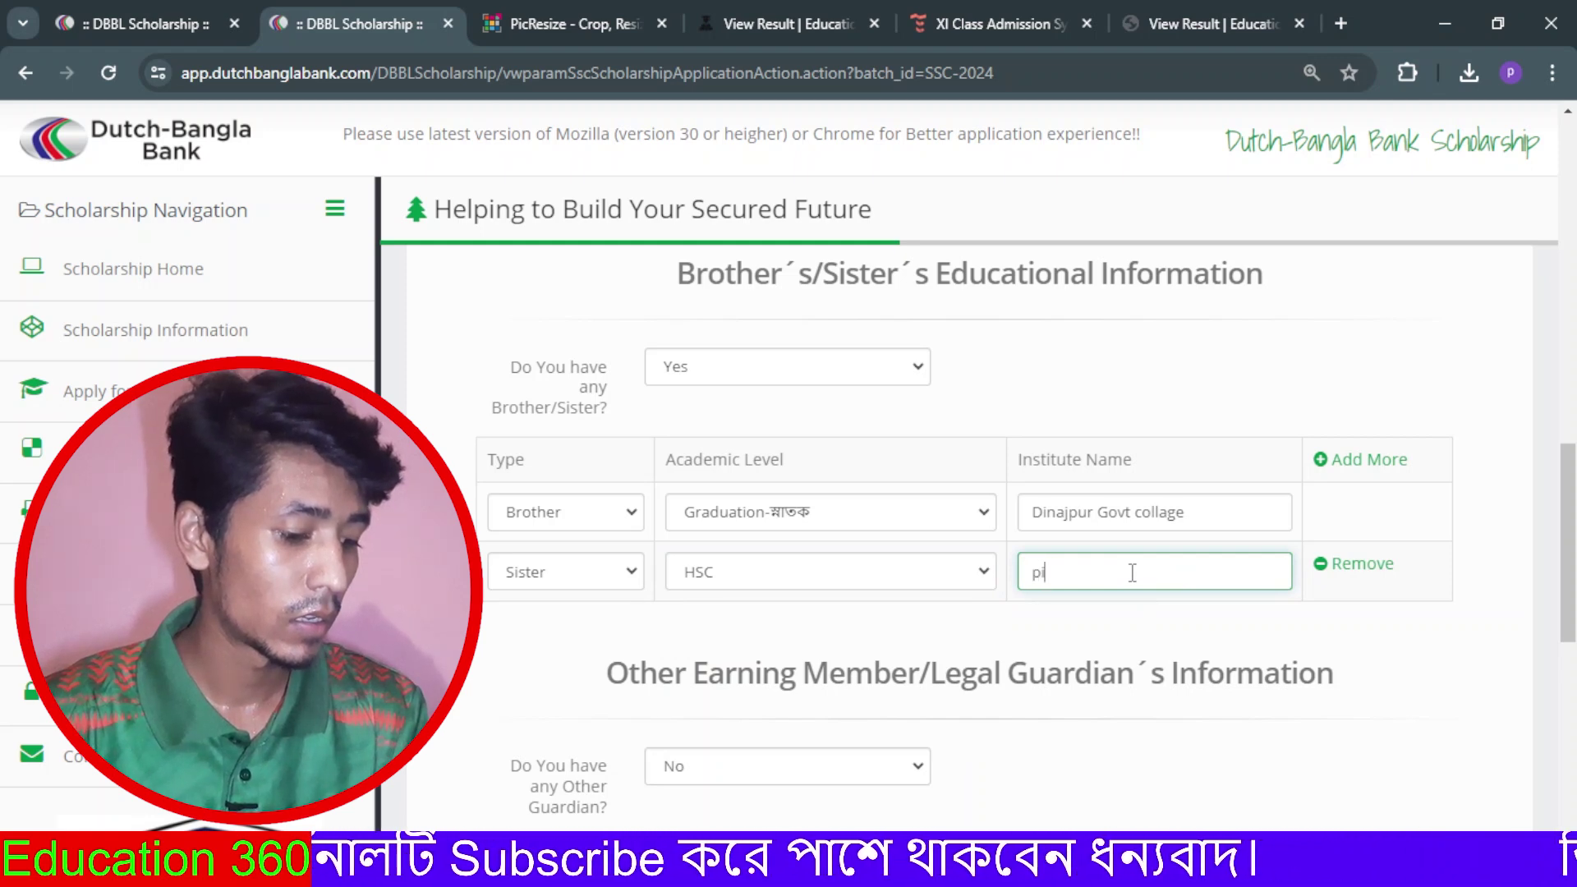
text(rgonj)
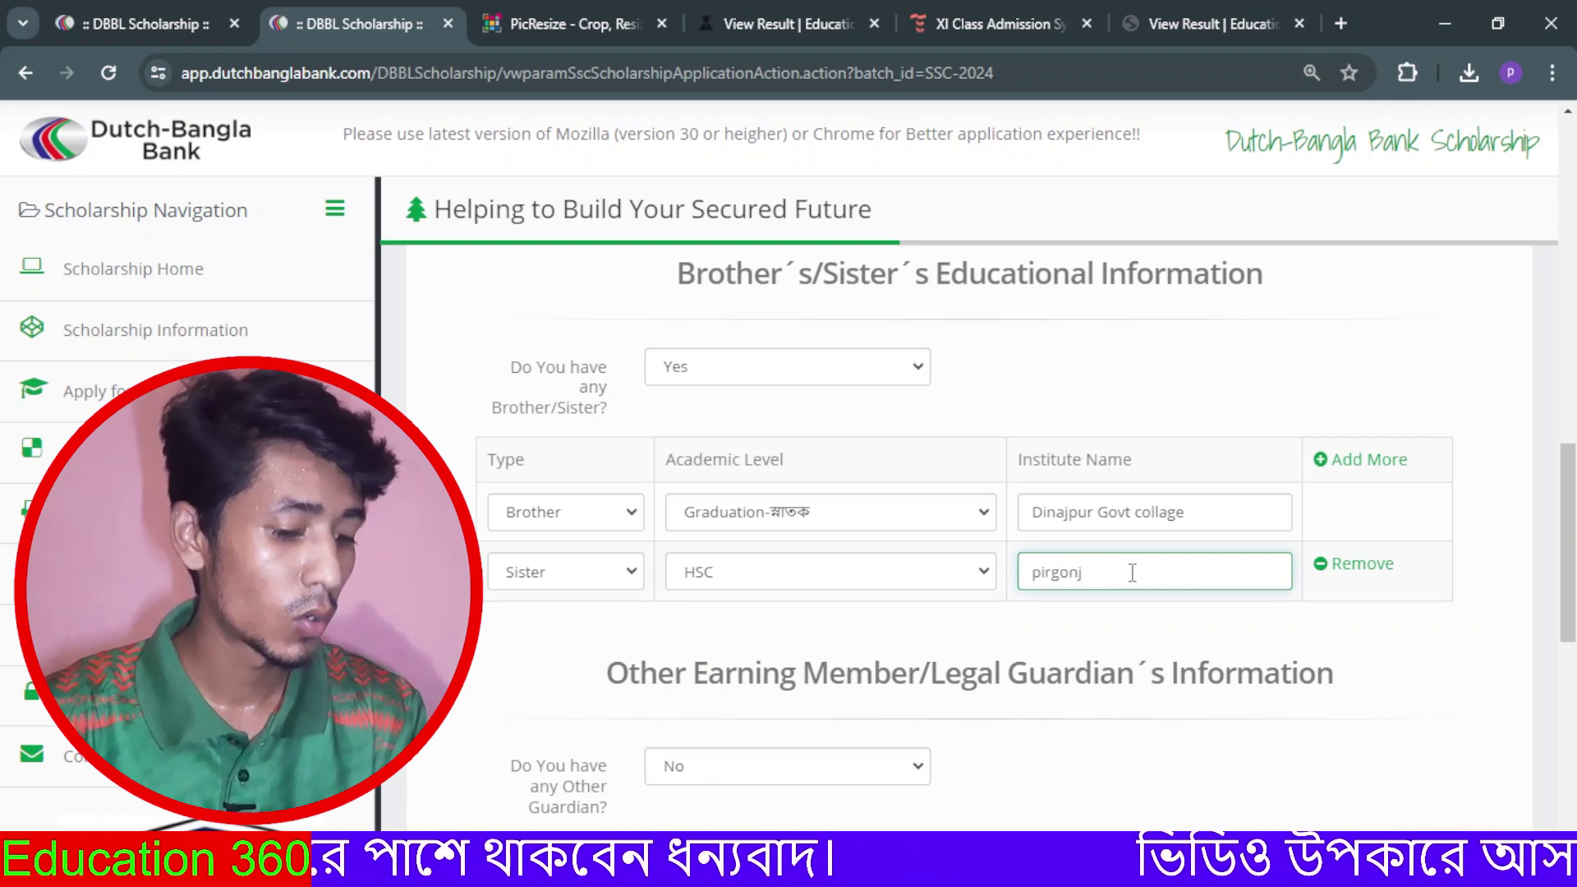
text( gov)
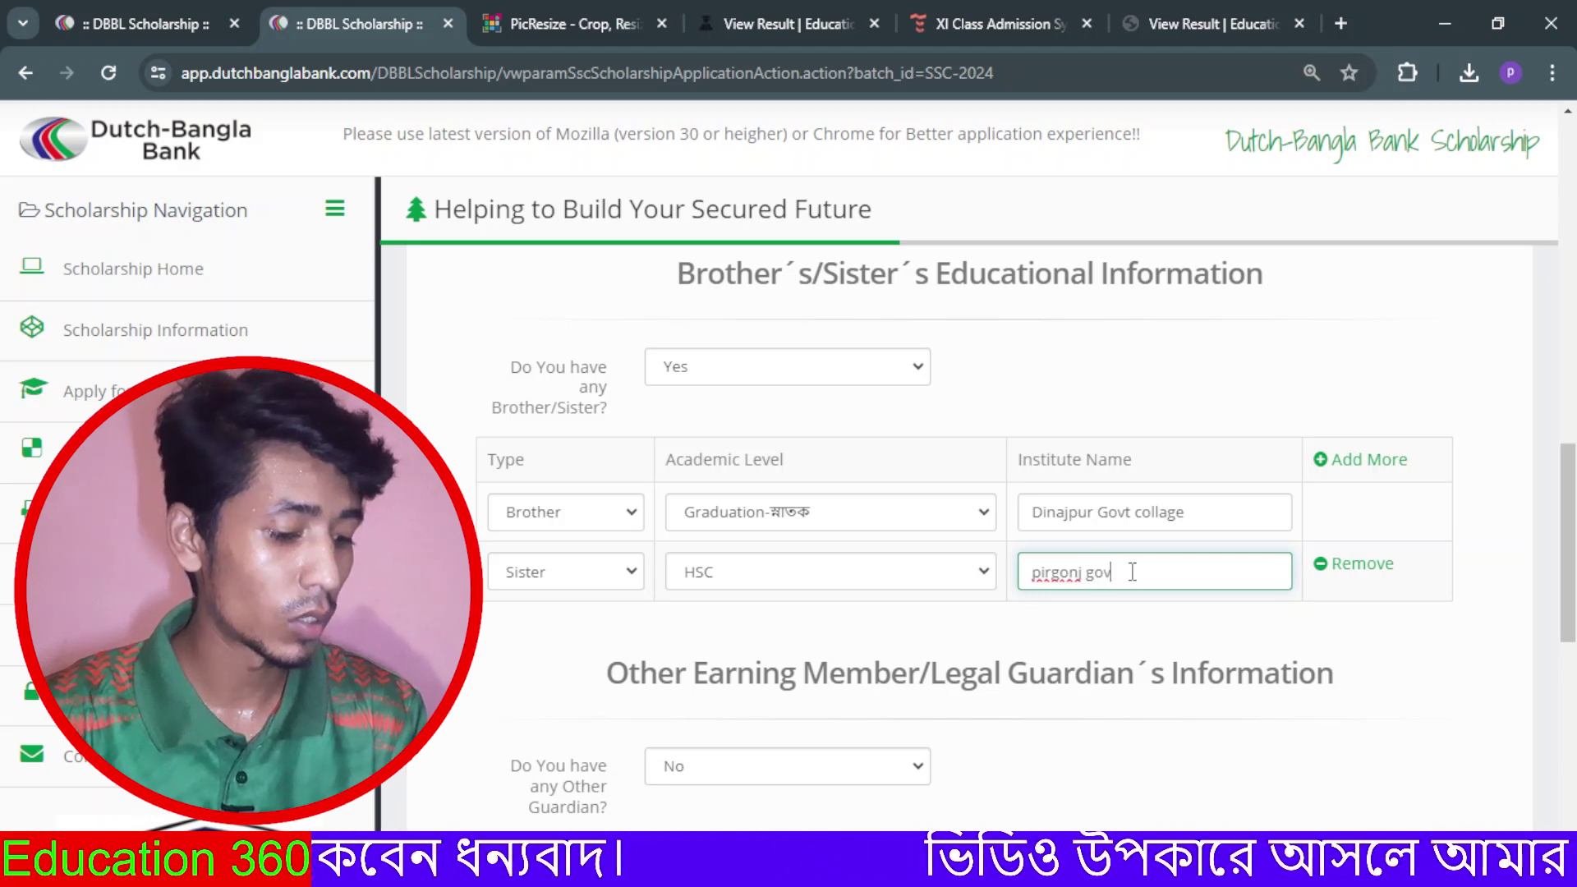
text(t coll)
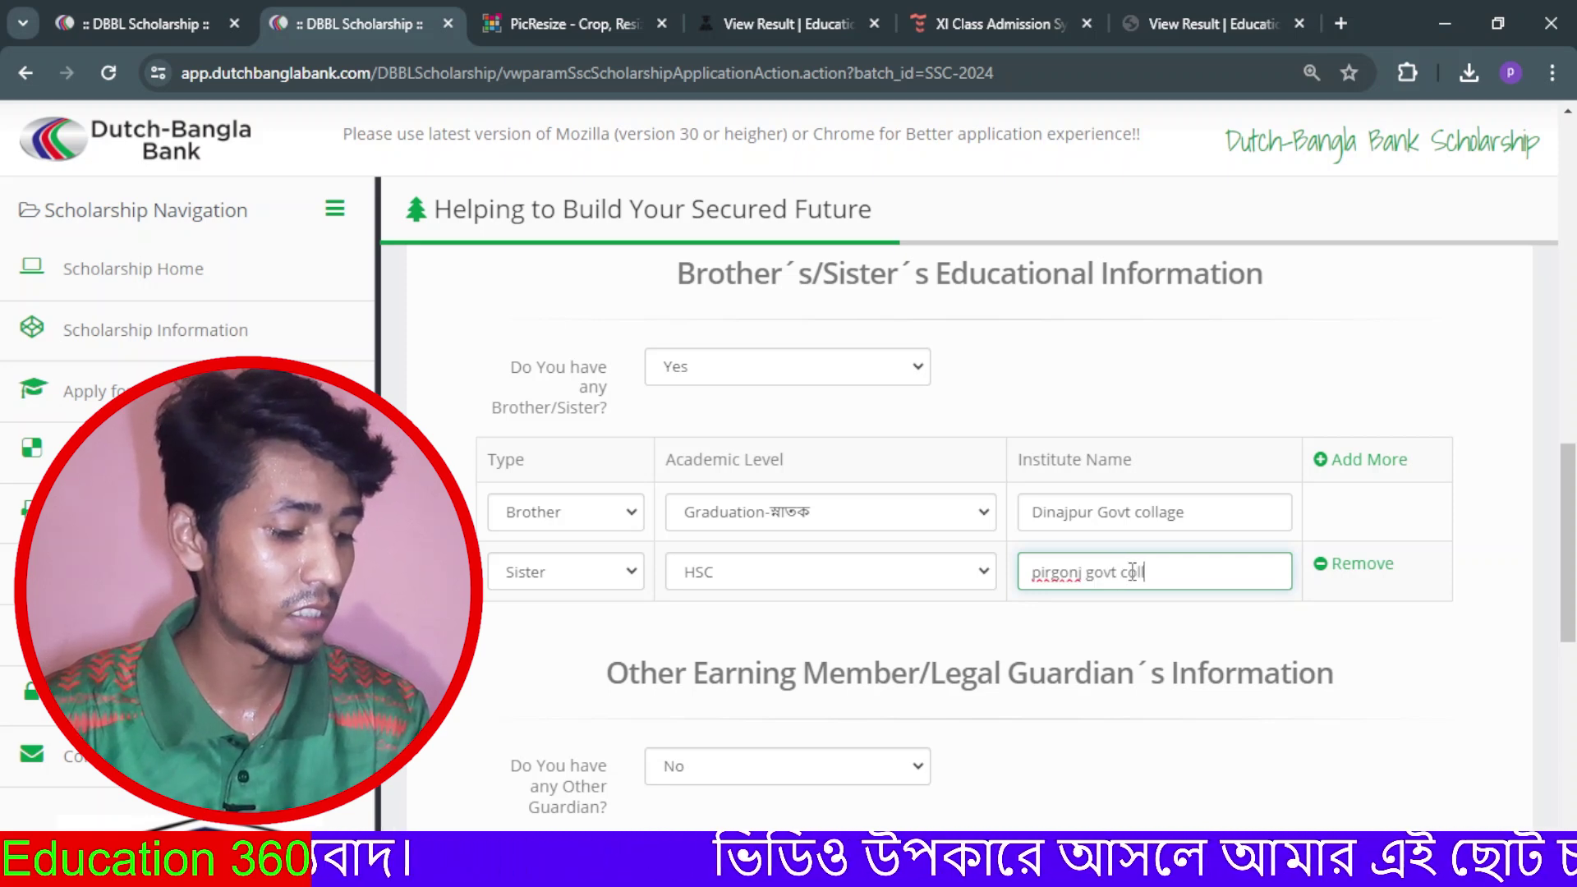
text(age)
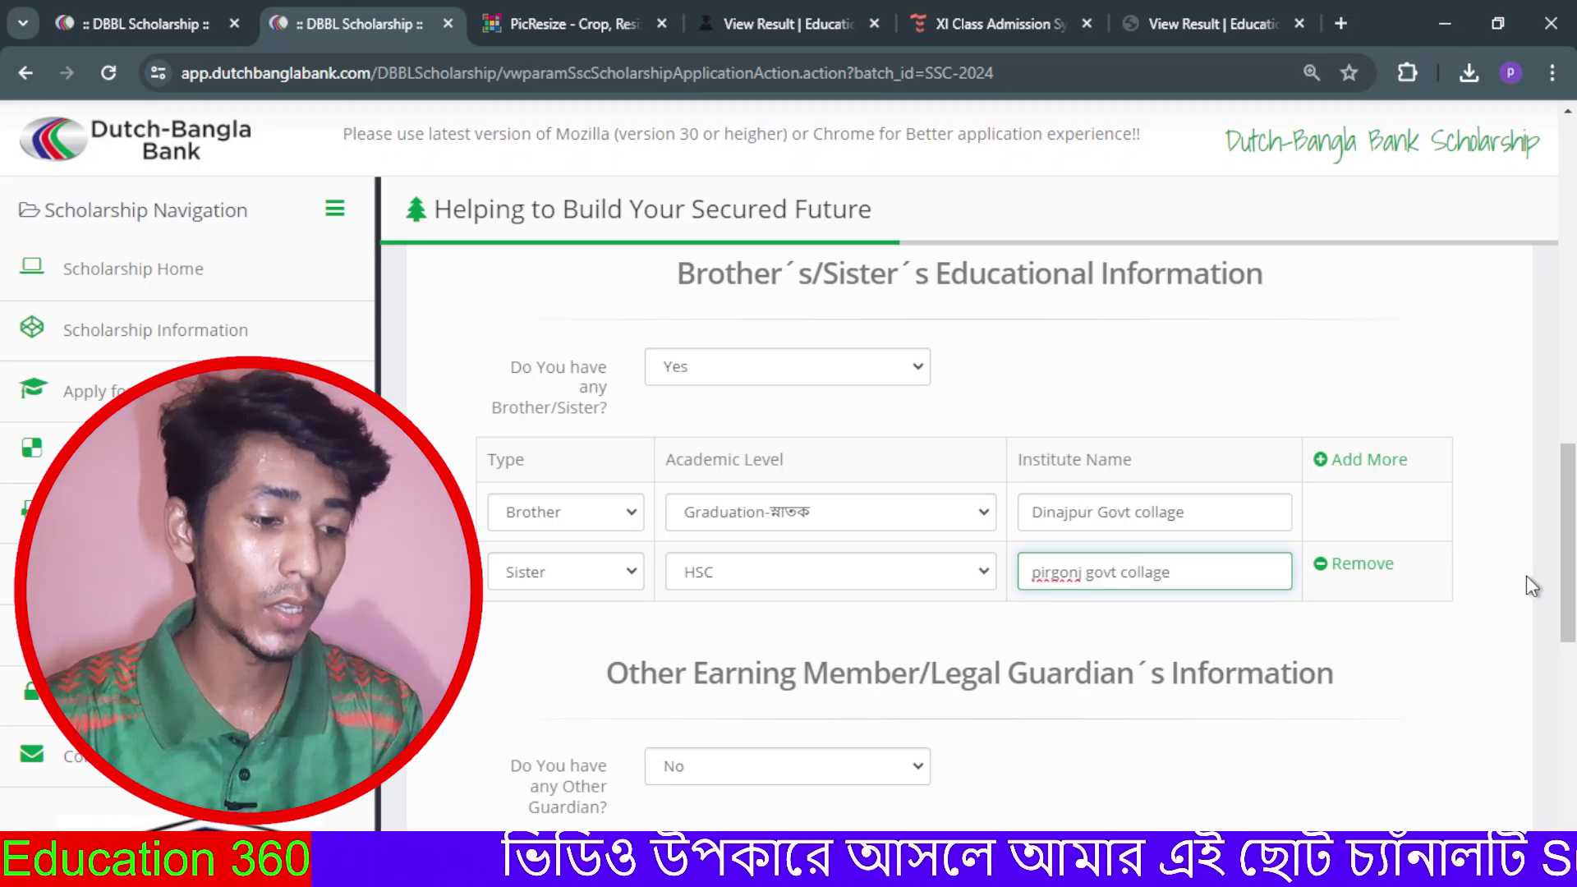
Step: Answer No to having any other guardian and continue past the family income table to Scholarship Info
drag(1564, 551, 1566, 644)
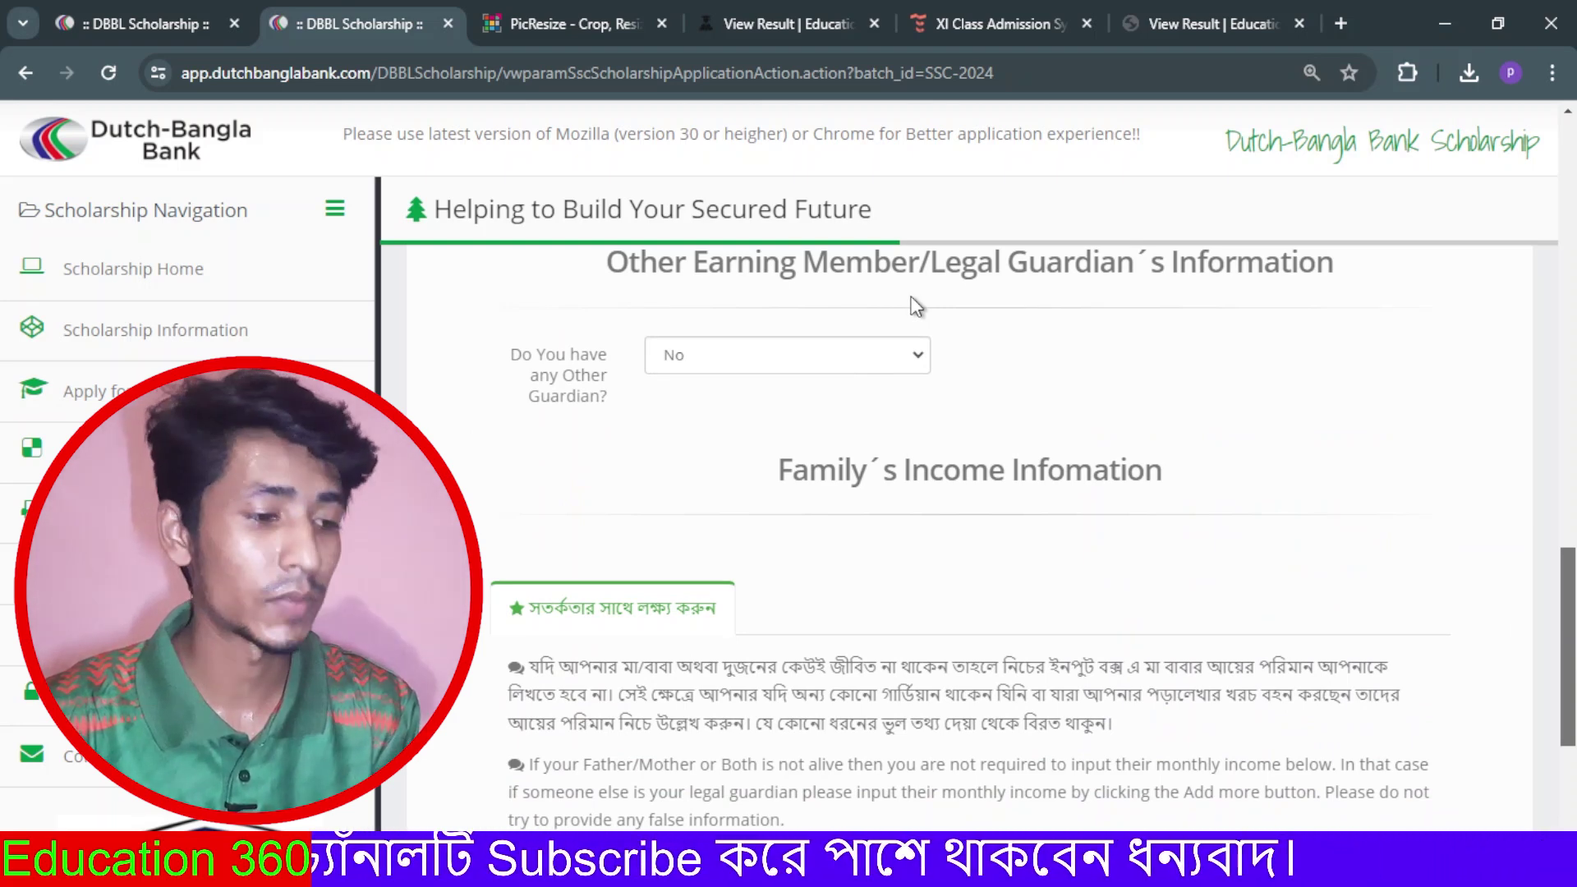
click(817, 347)
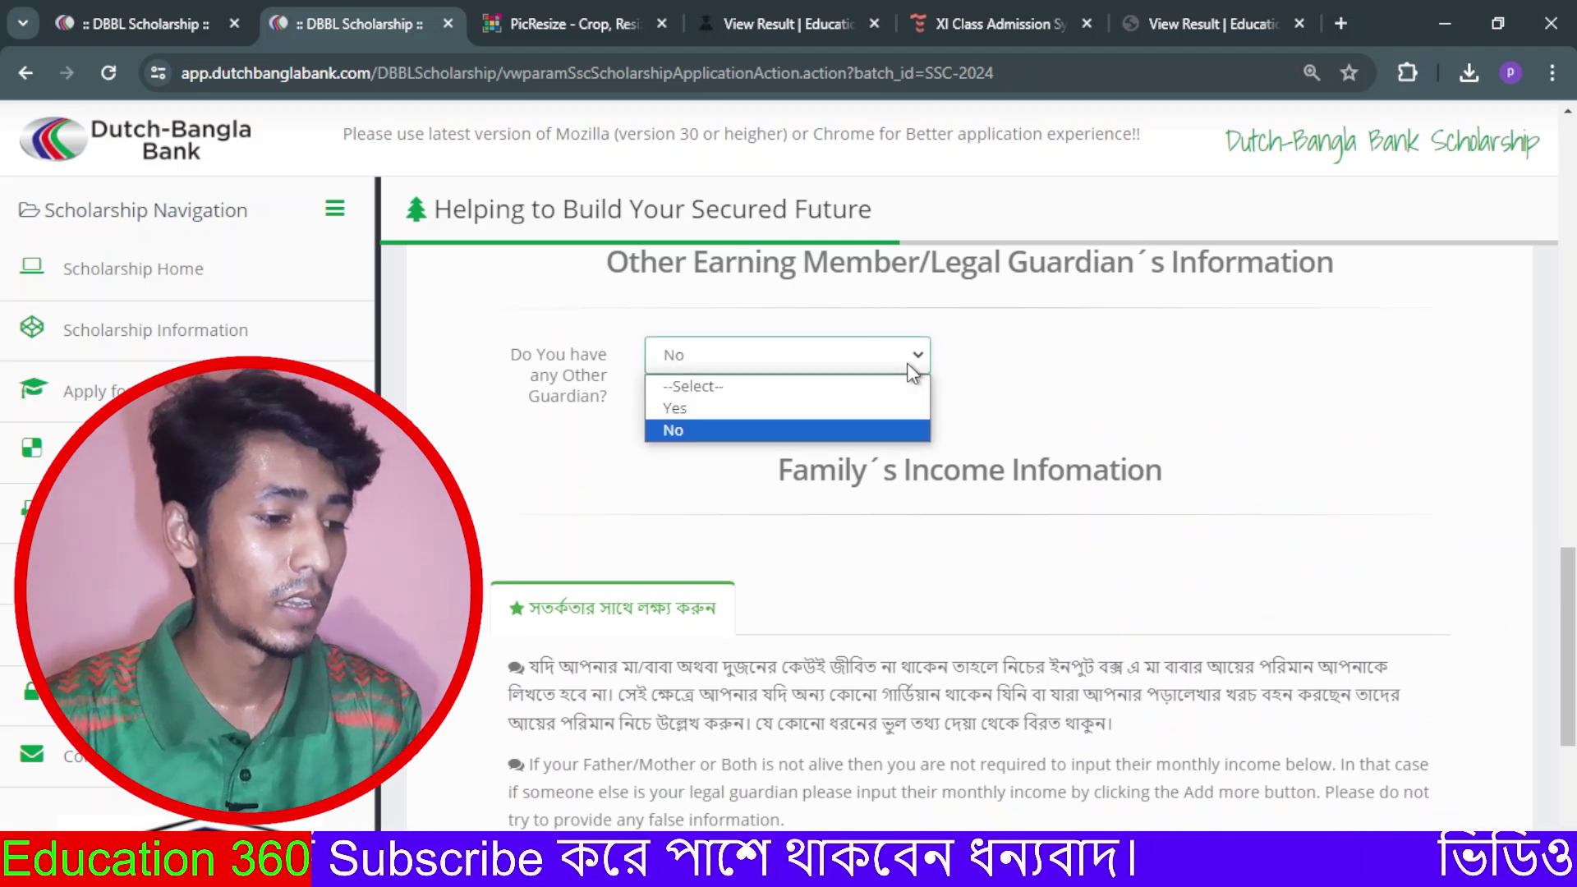
click(818, 441)
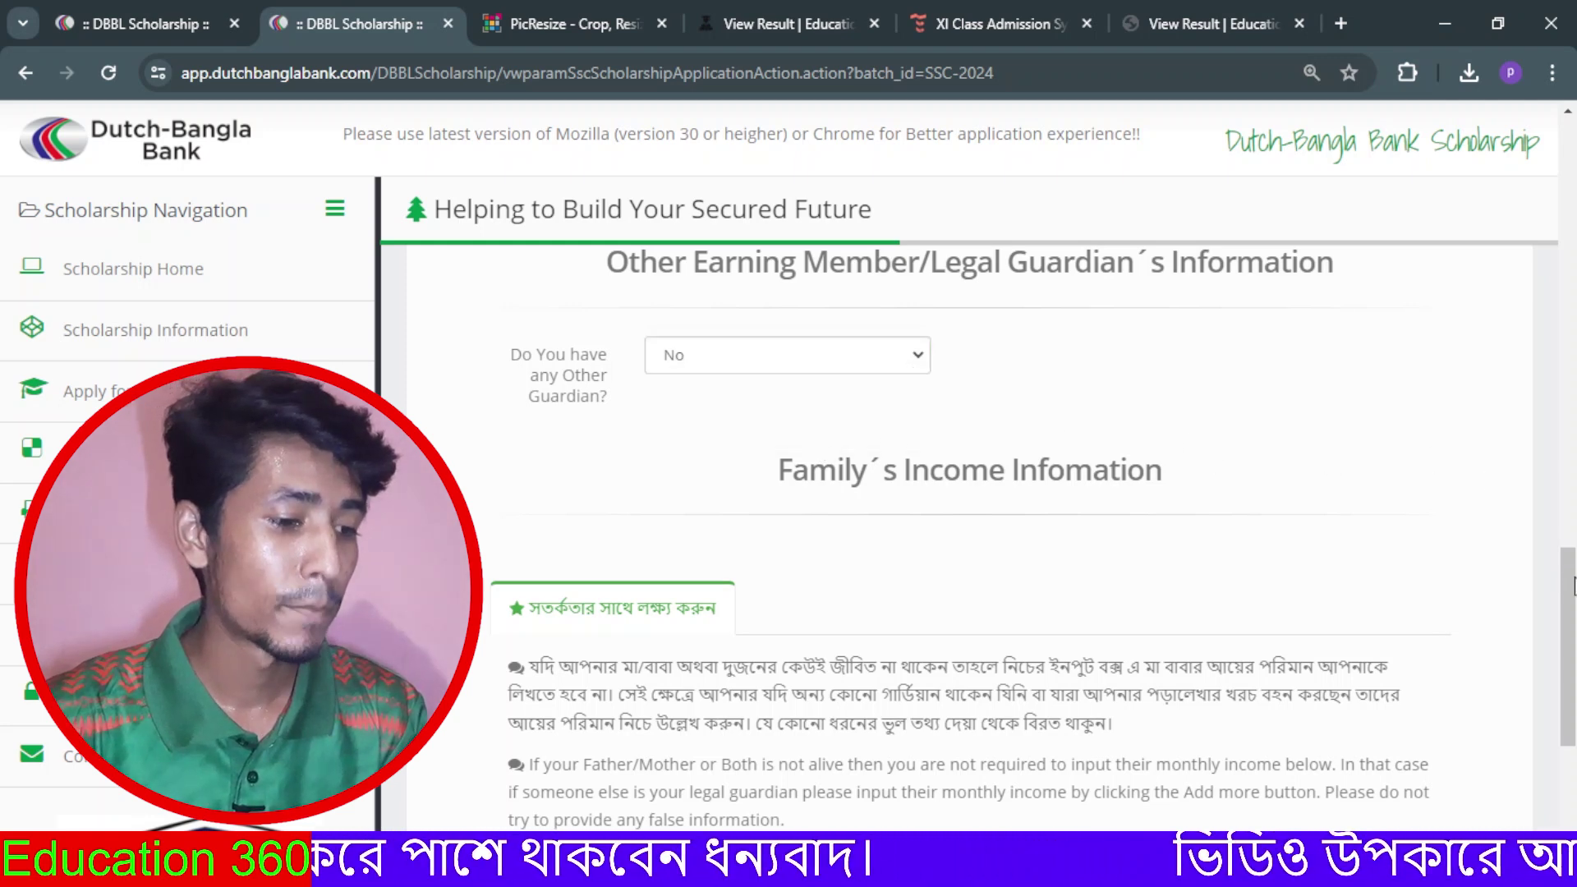
scroll(1573, 584, down, 3)
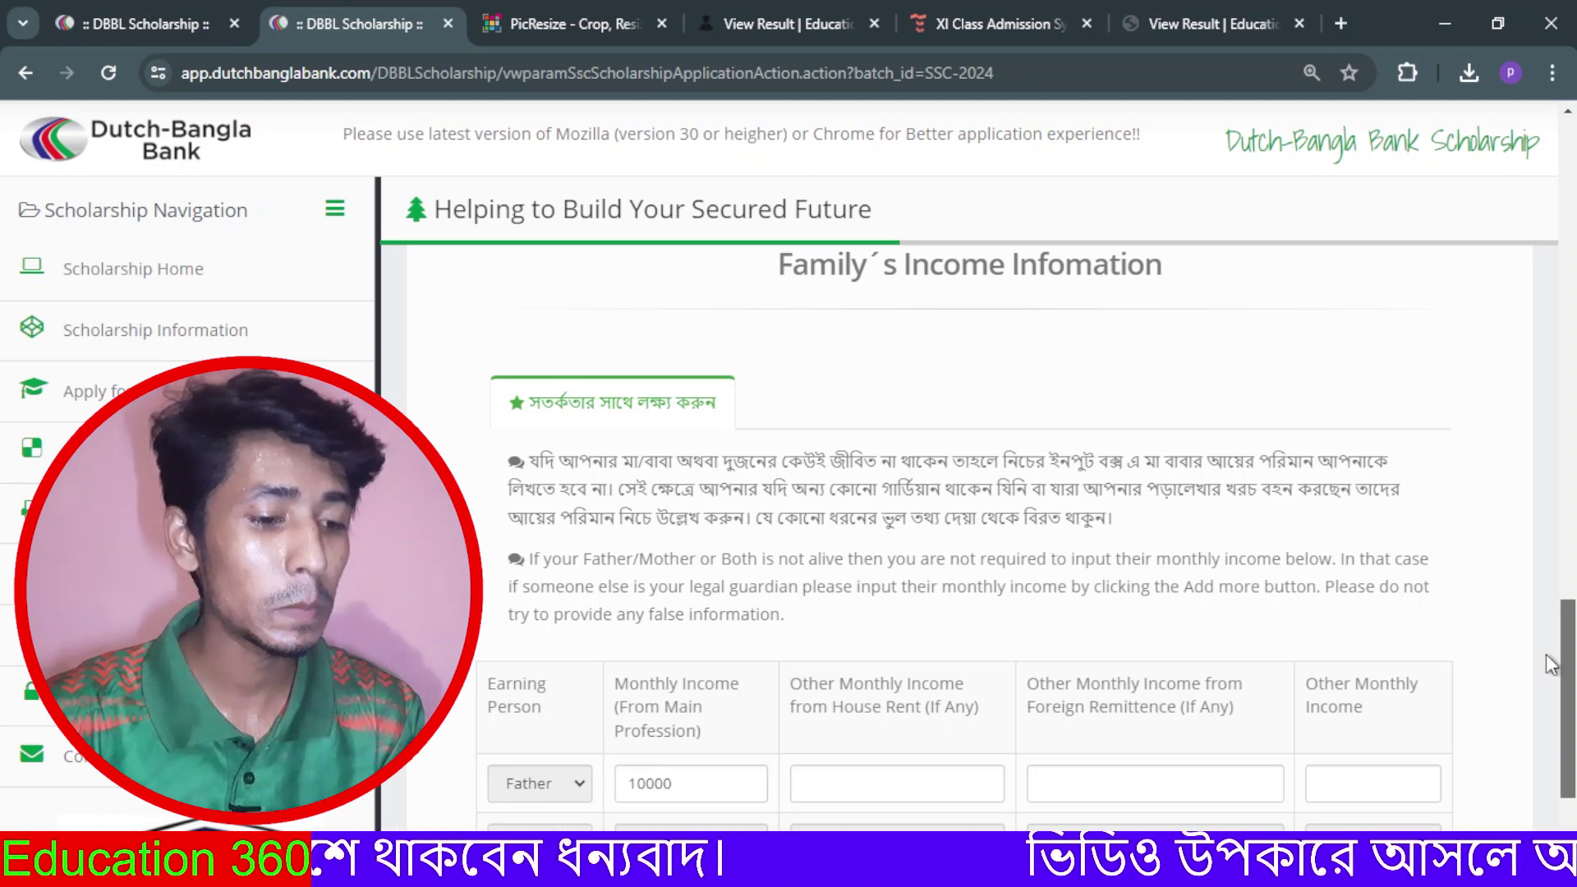
scroll(1232, 772, down, 3)
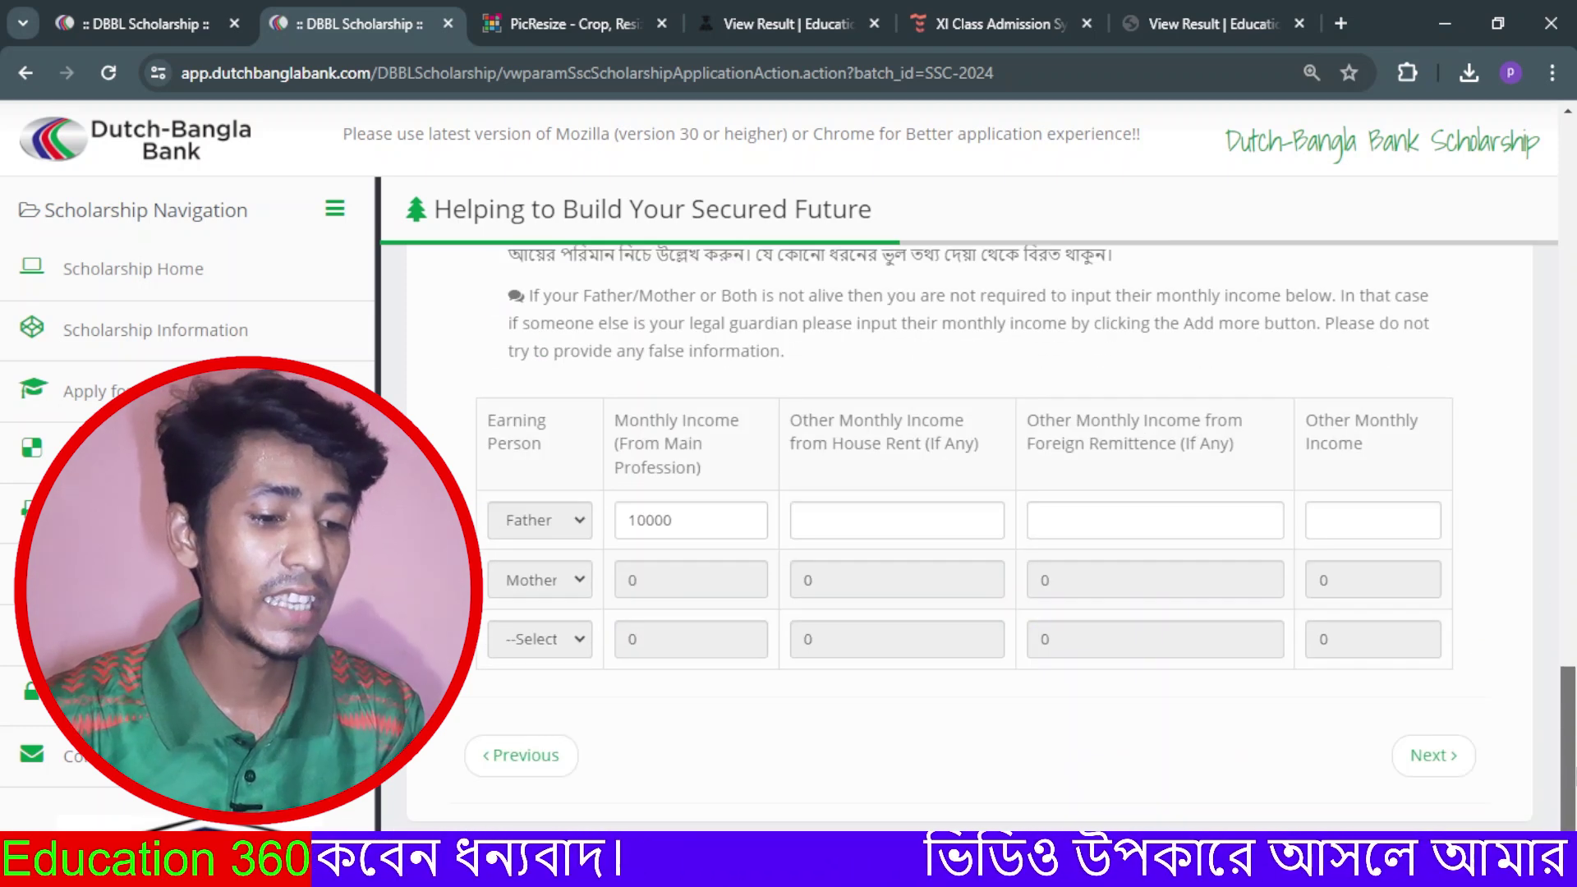
click(1433, 756)
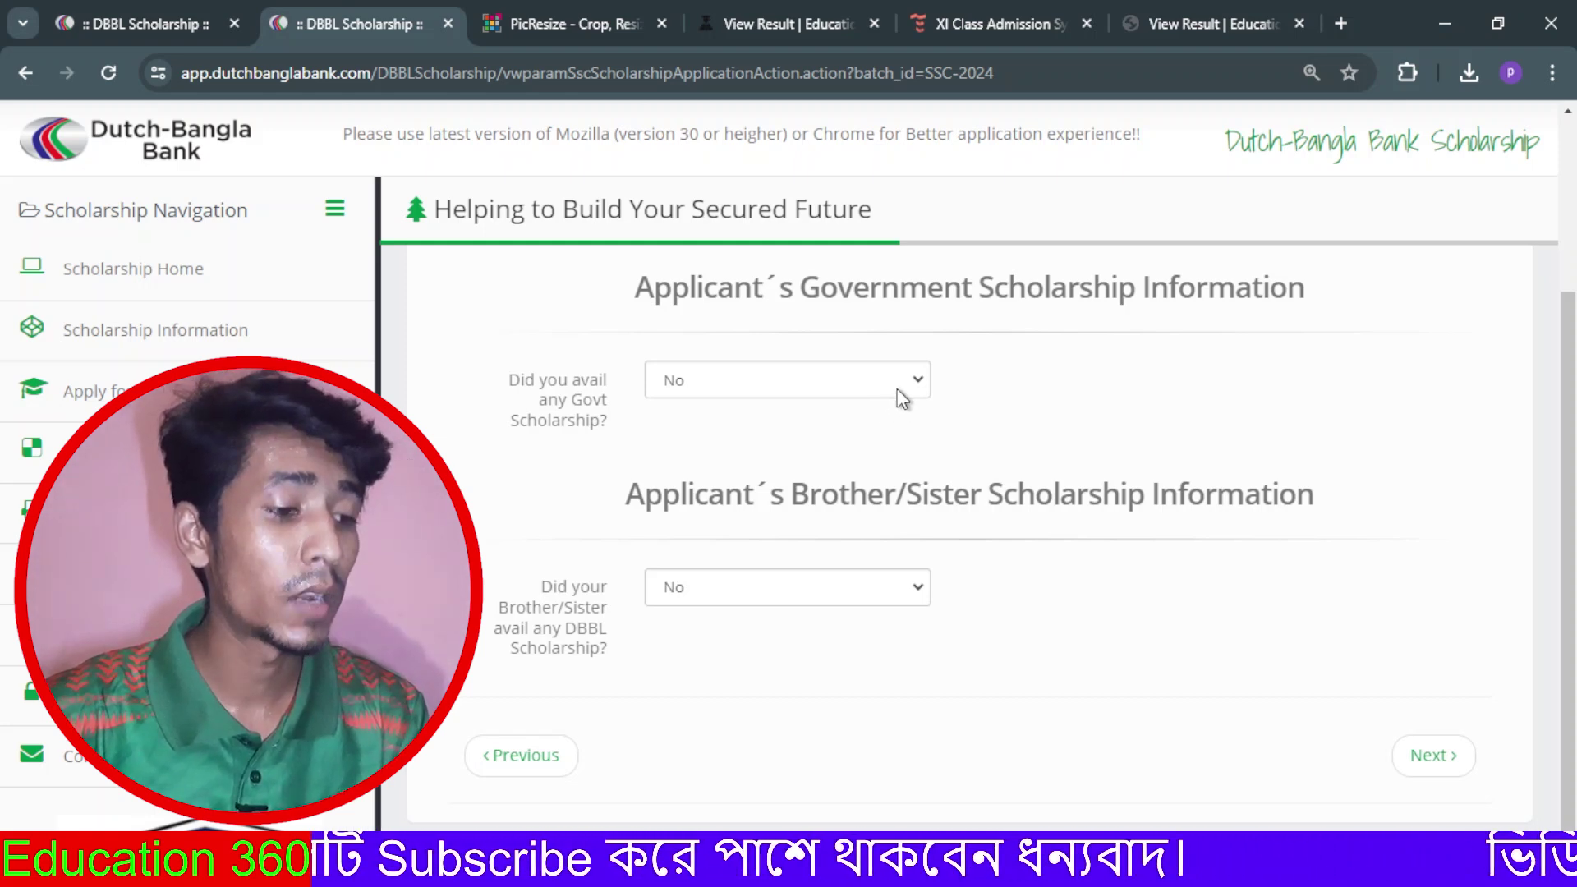
Step: Answer No to both the government scholarship and sibling DBBL scholarship questions, and proceed to Photo Upload
click(920, 388)
click(844, 455)
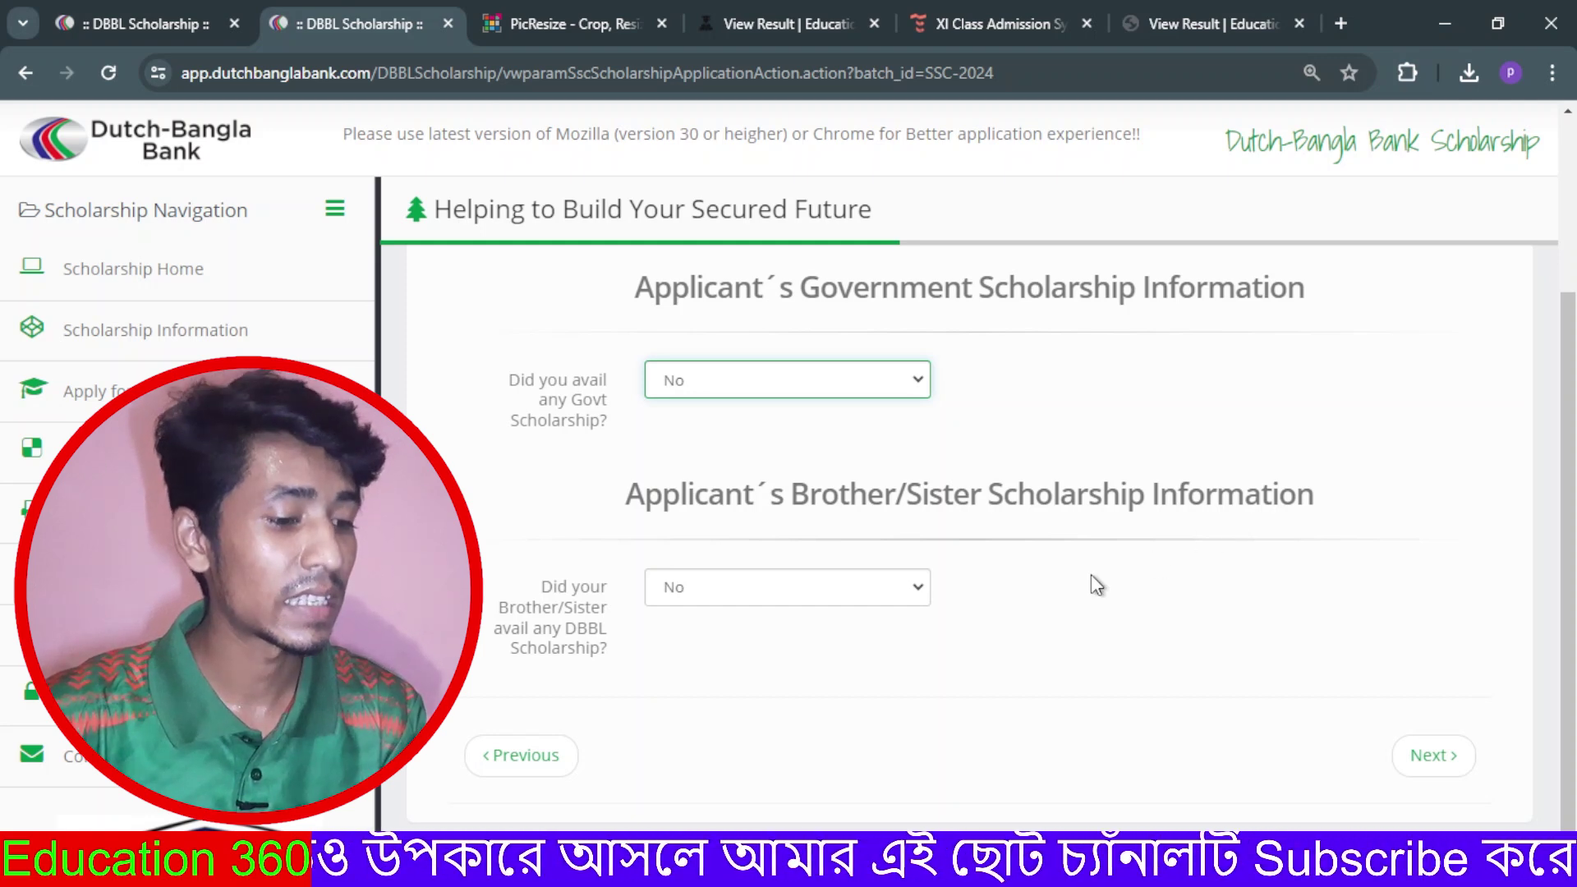
click(880, 586)
click(868, 662)
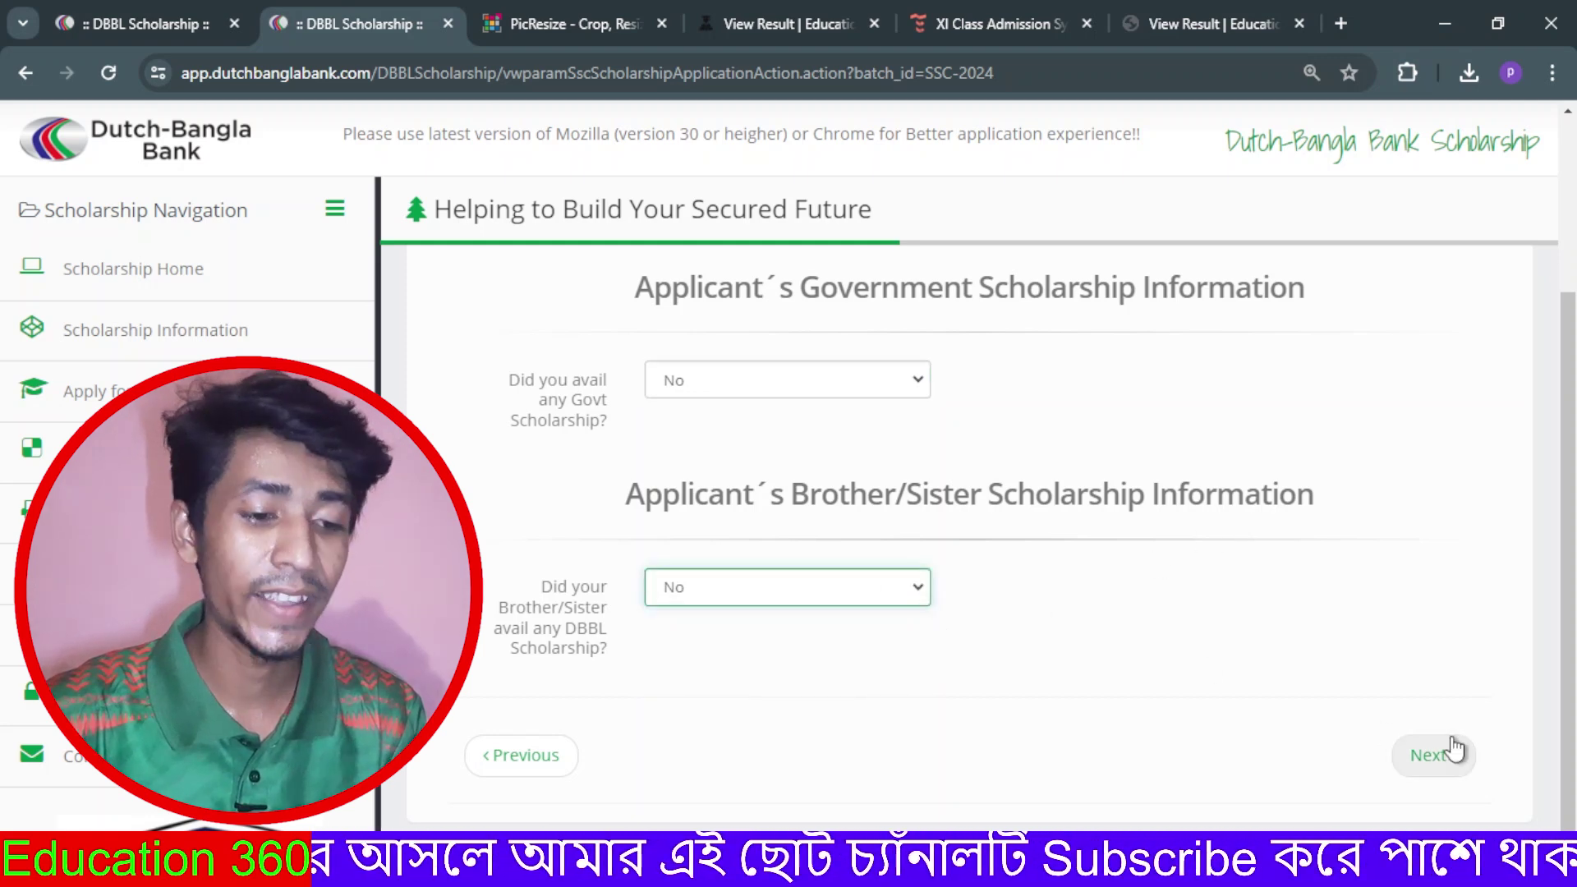
click(1433, 755)
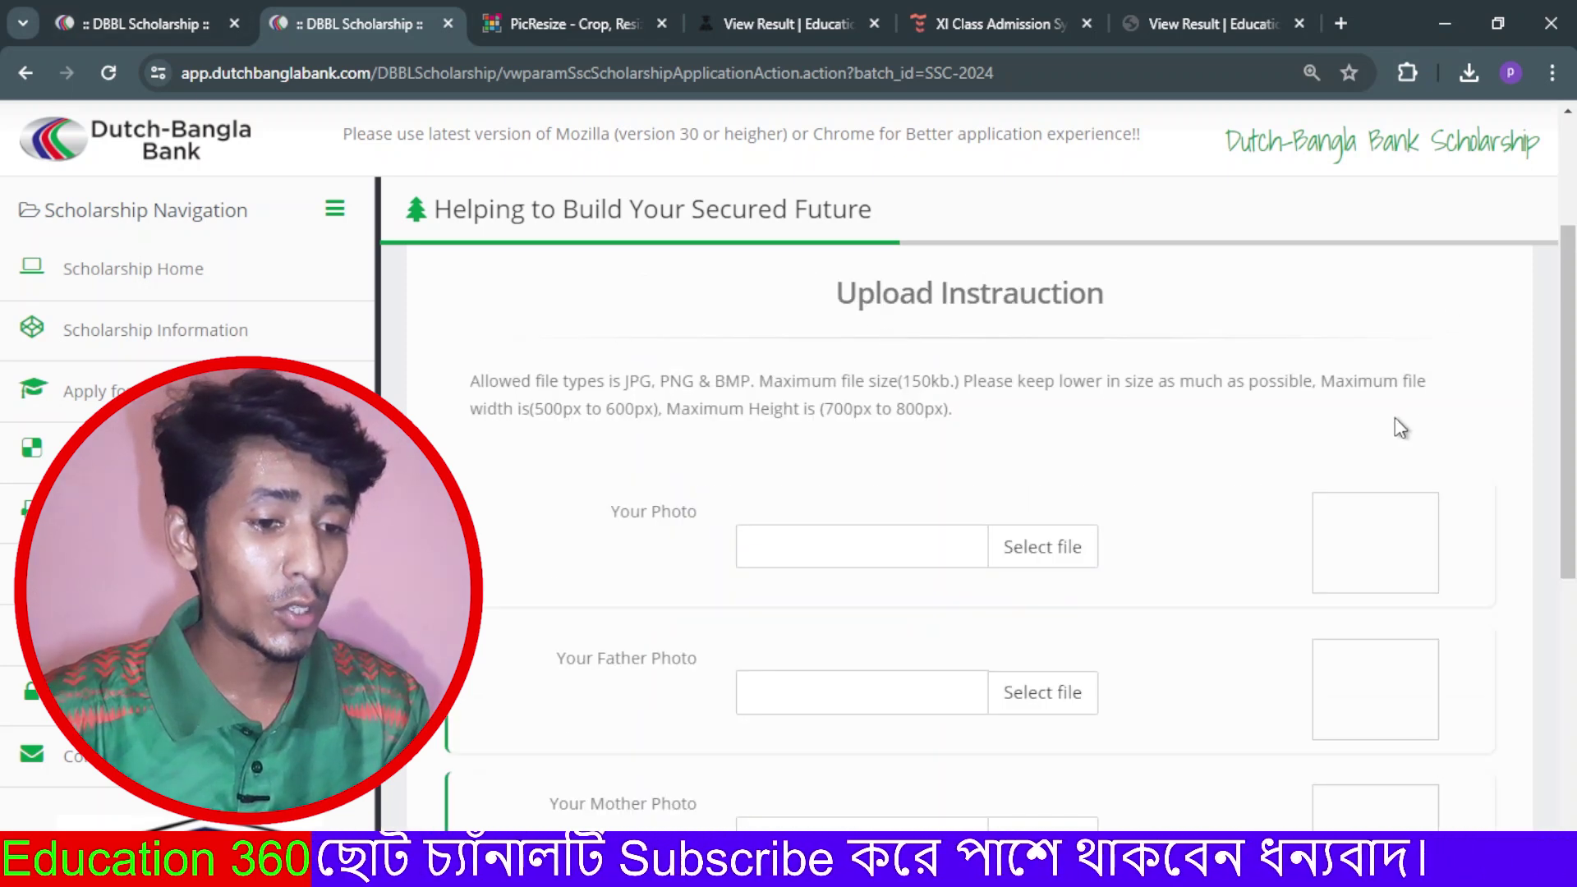
Step: Review the upload instructions and attach the resized applicant JPG from the Downloads folder as Your Photo
drag(1571, 420, 1570, 378)
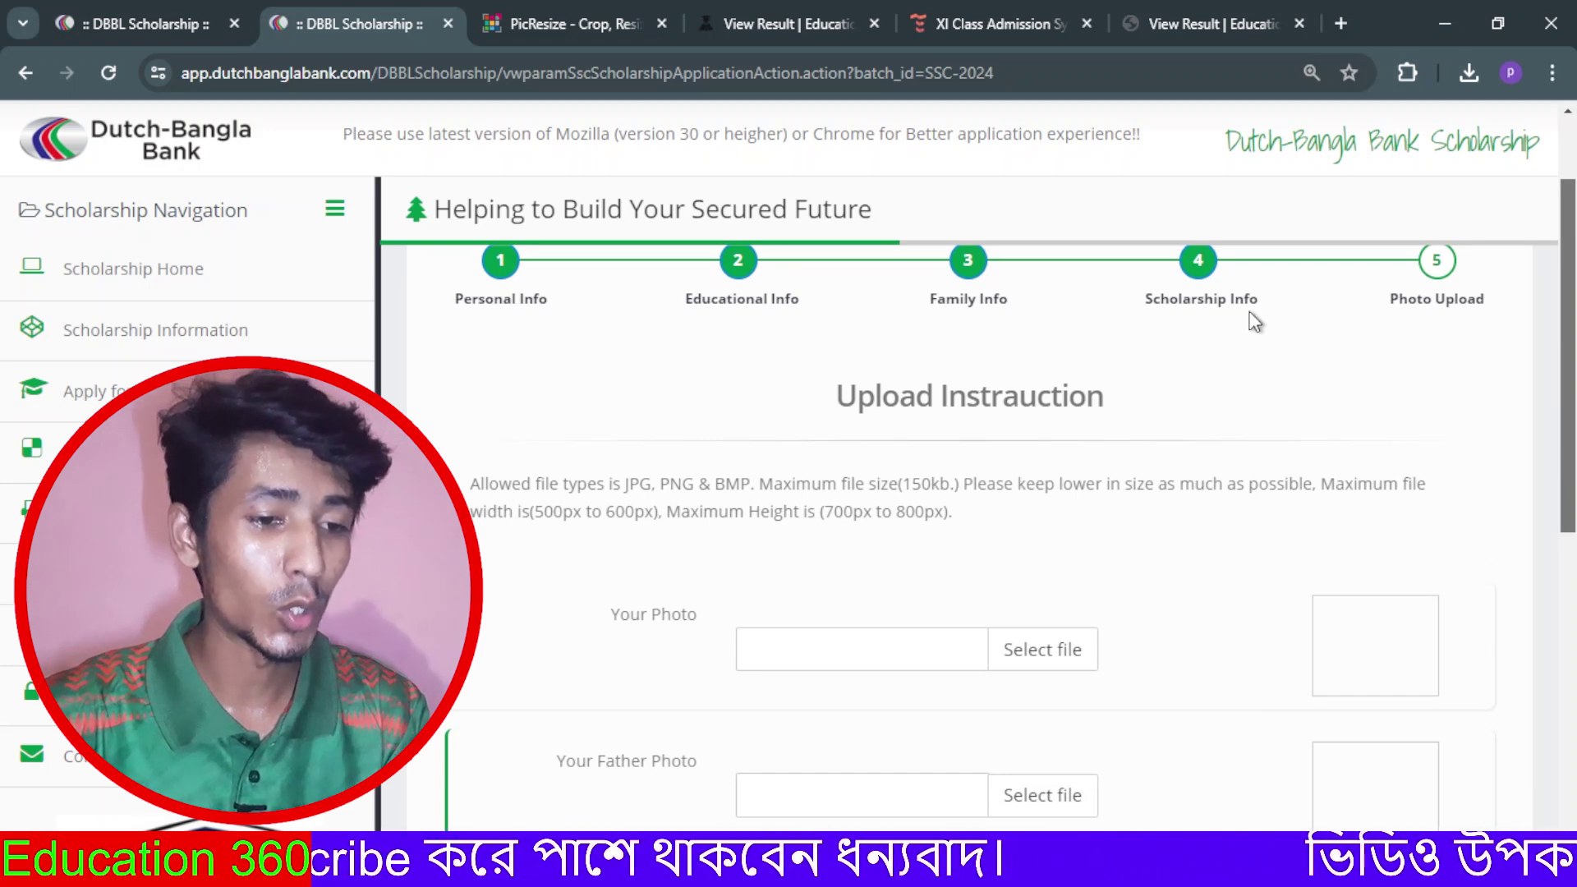
scroll(1520, 329, down, 1)
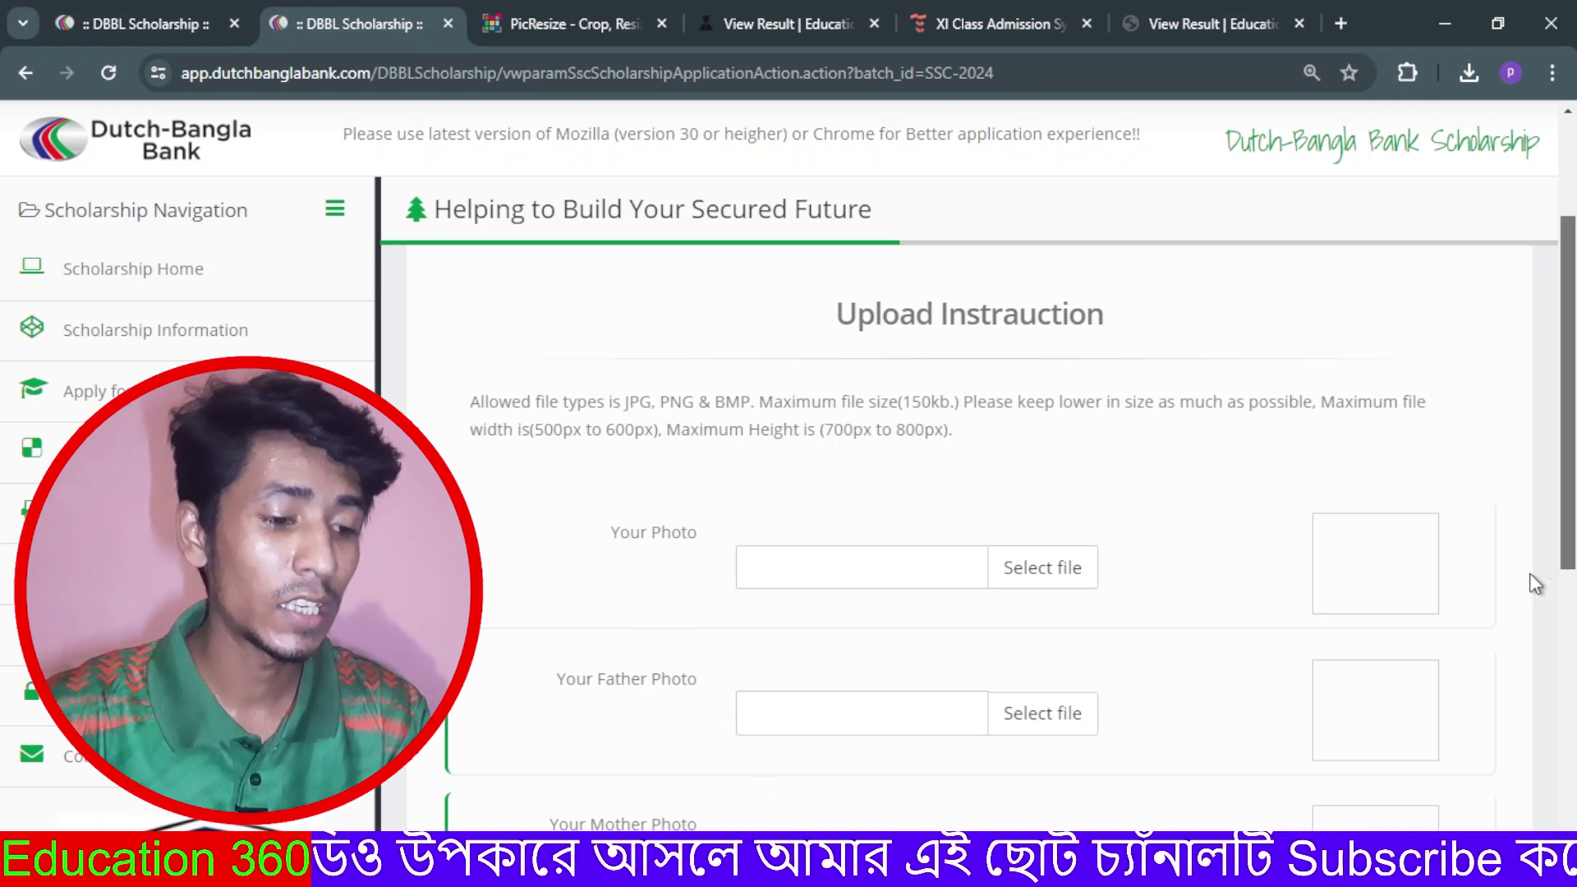
scroll(1573, 509, down, 3)
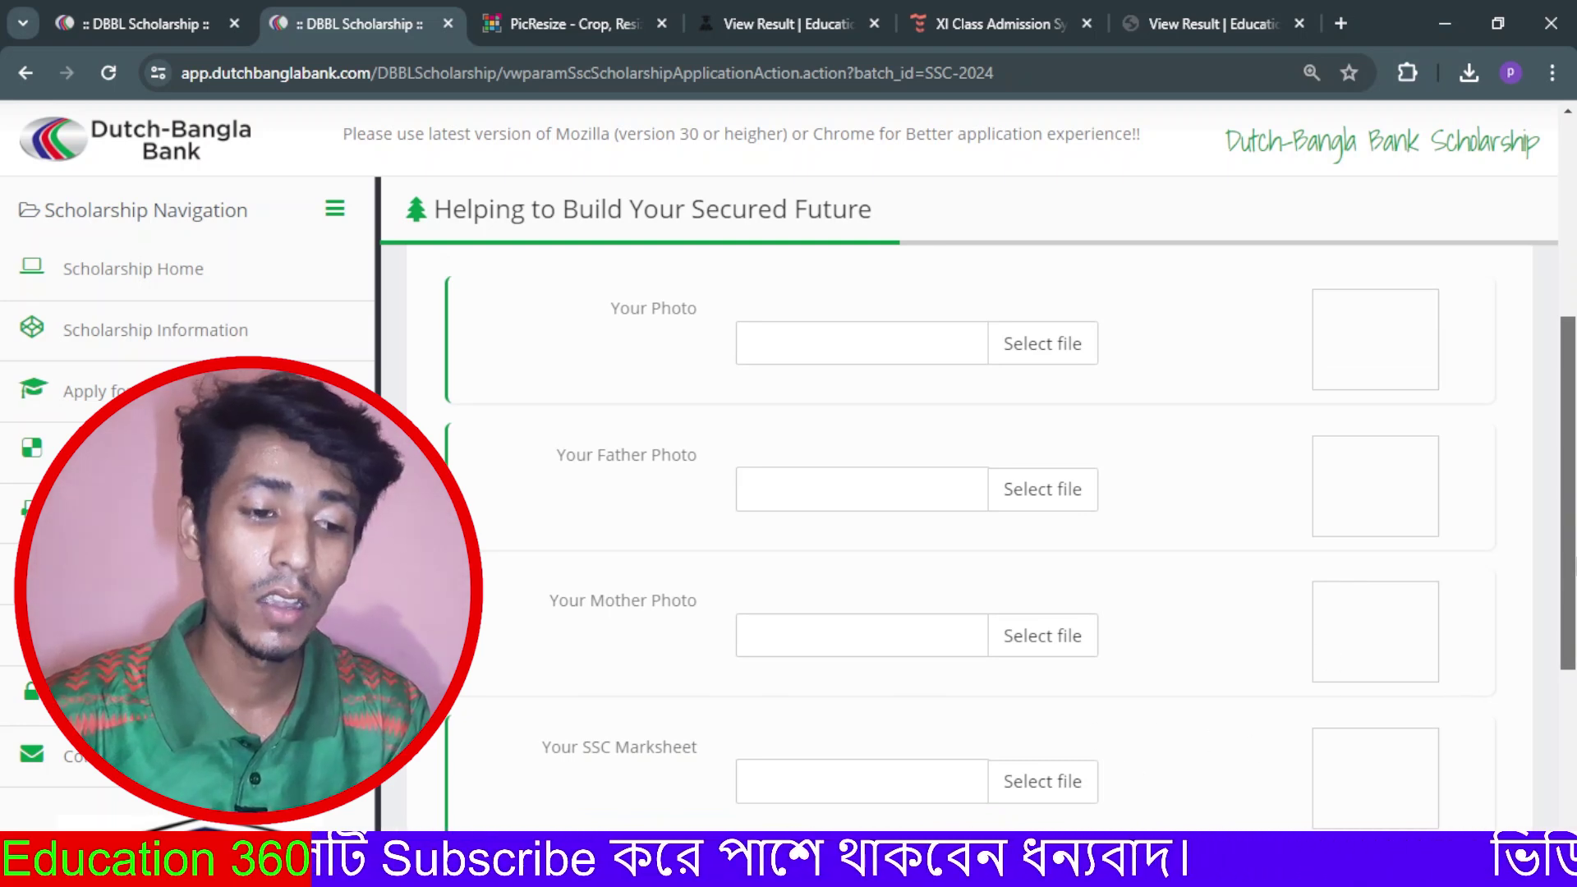
scroll(1569, 572, up, 2)
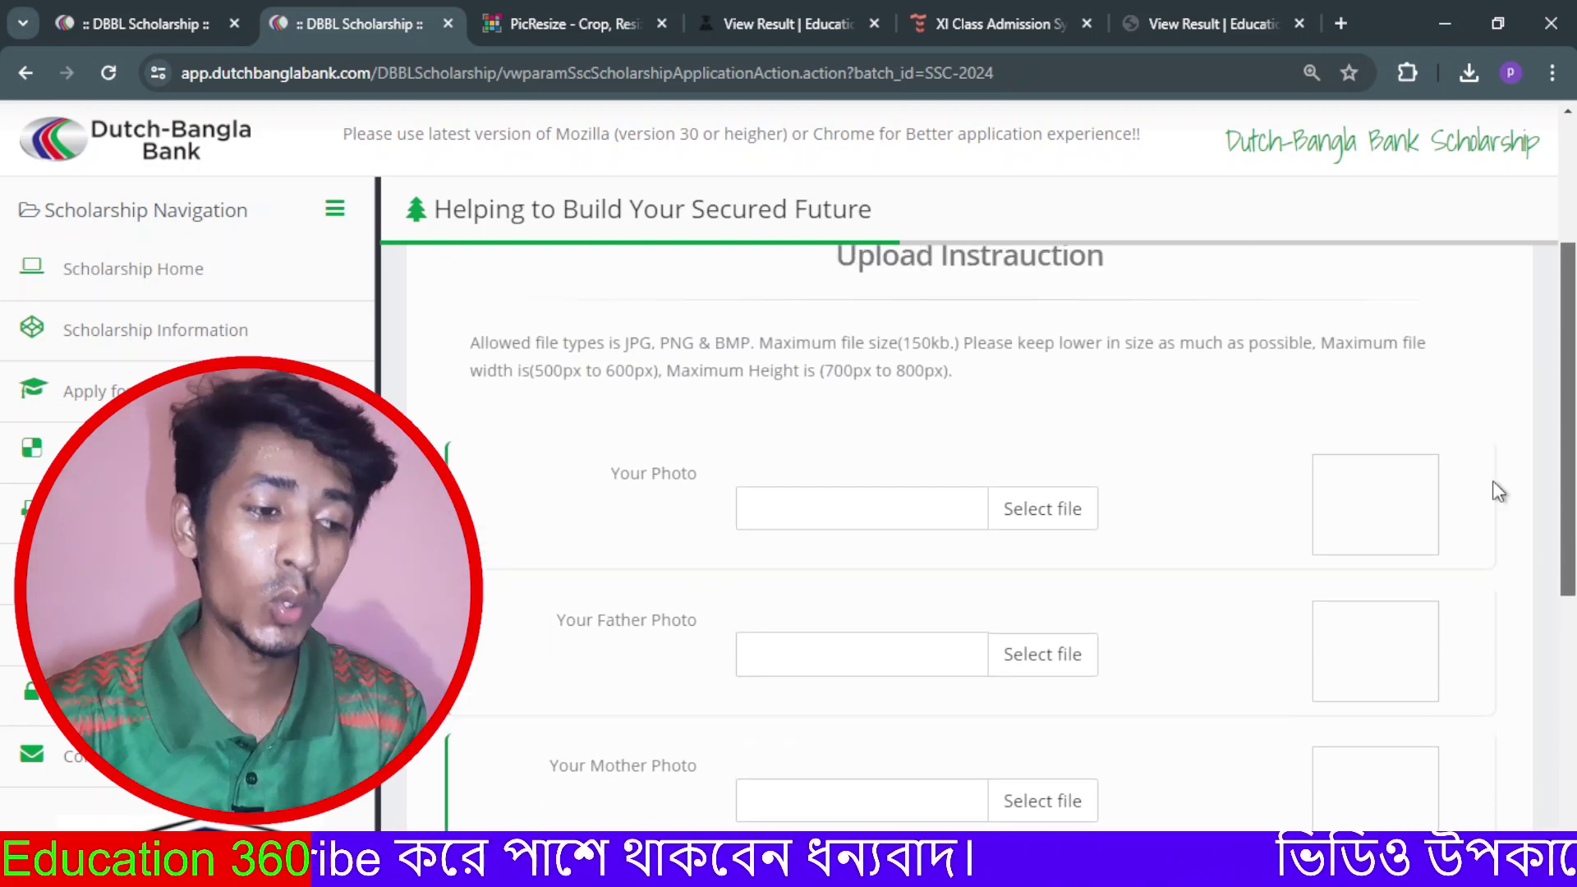
click(1042, 513)
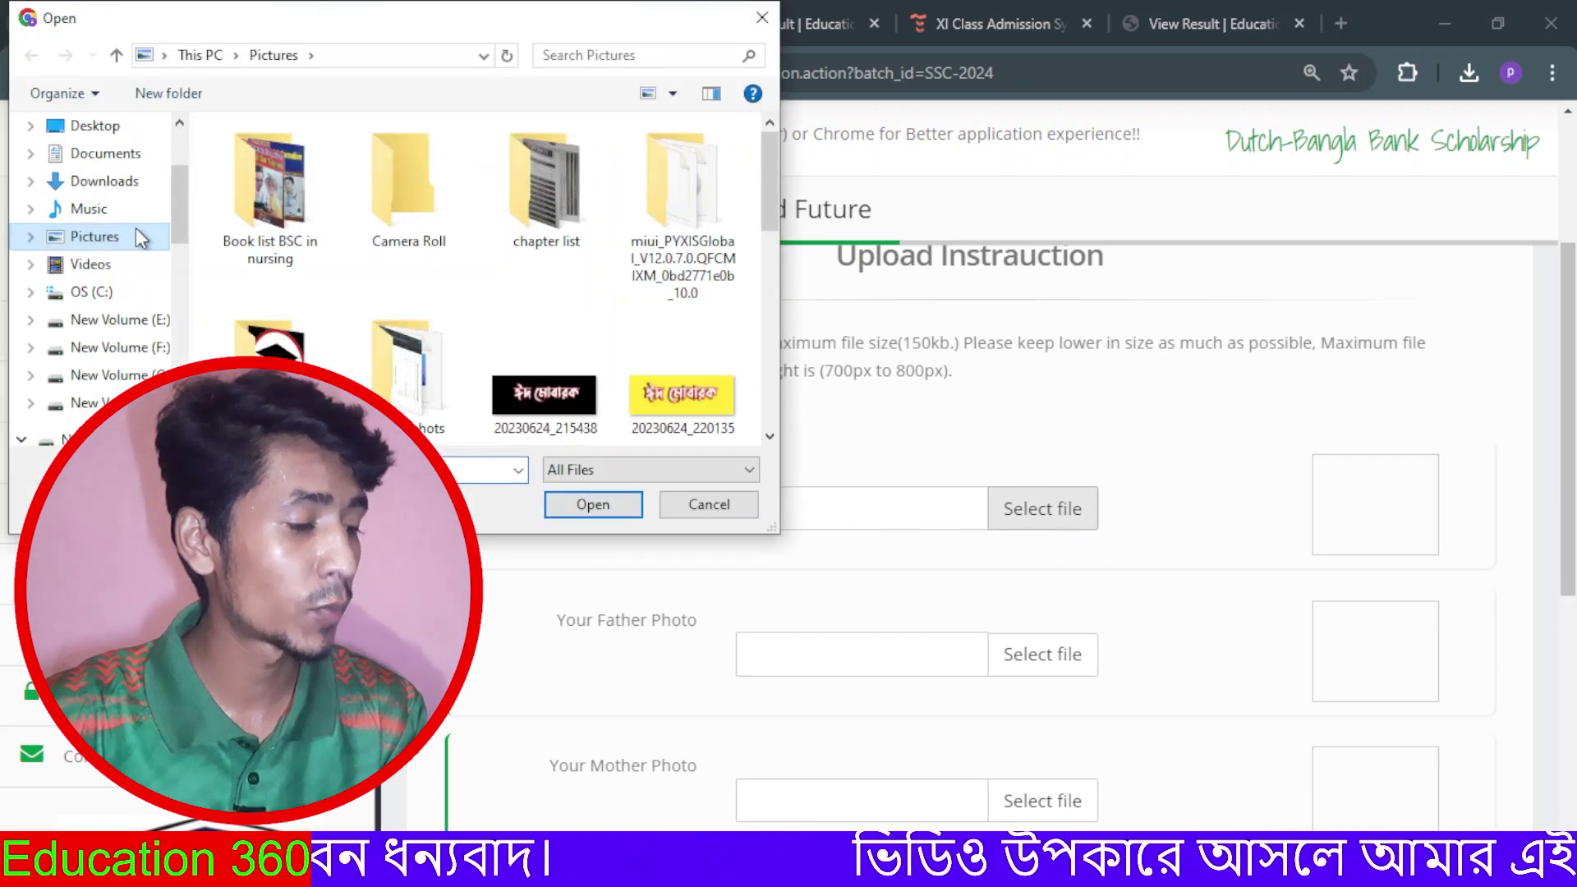
click(105, 180)
click(294, 187)
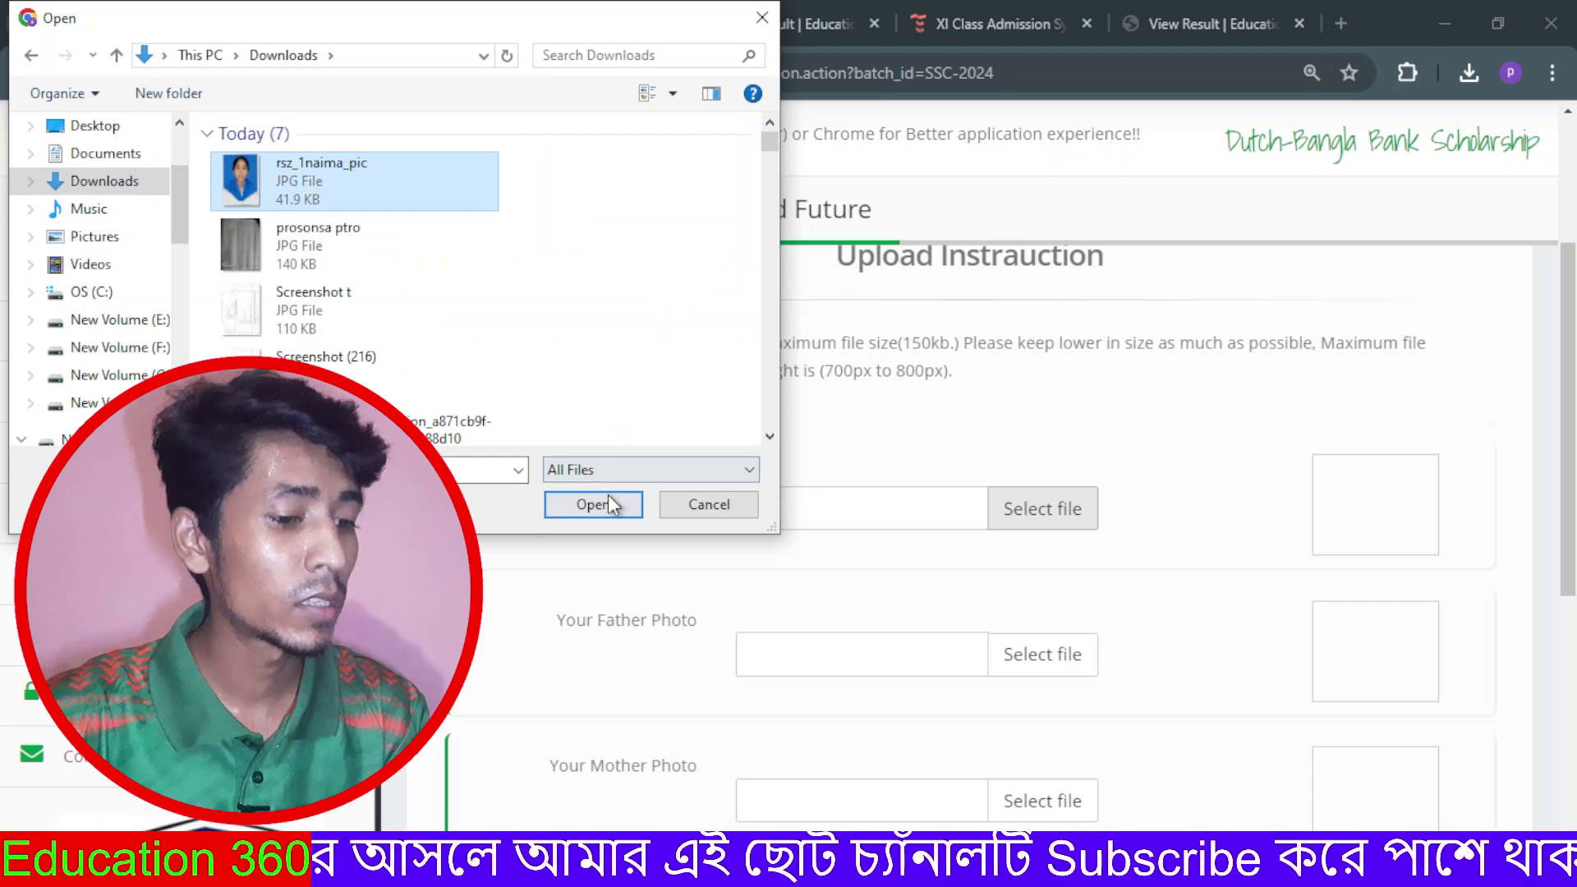
click(610, 501)
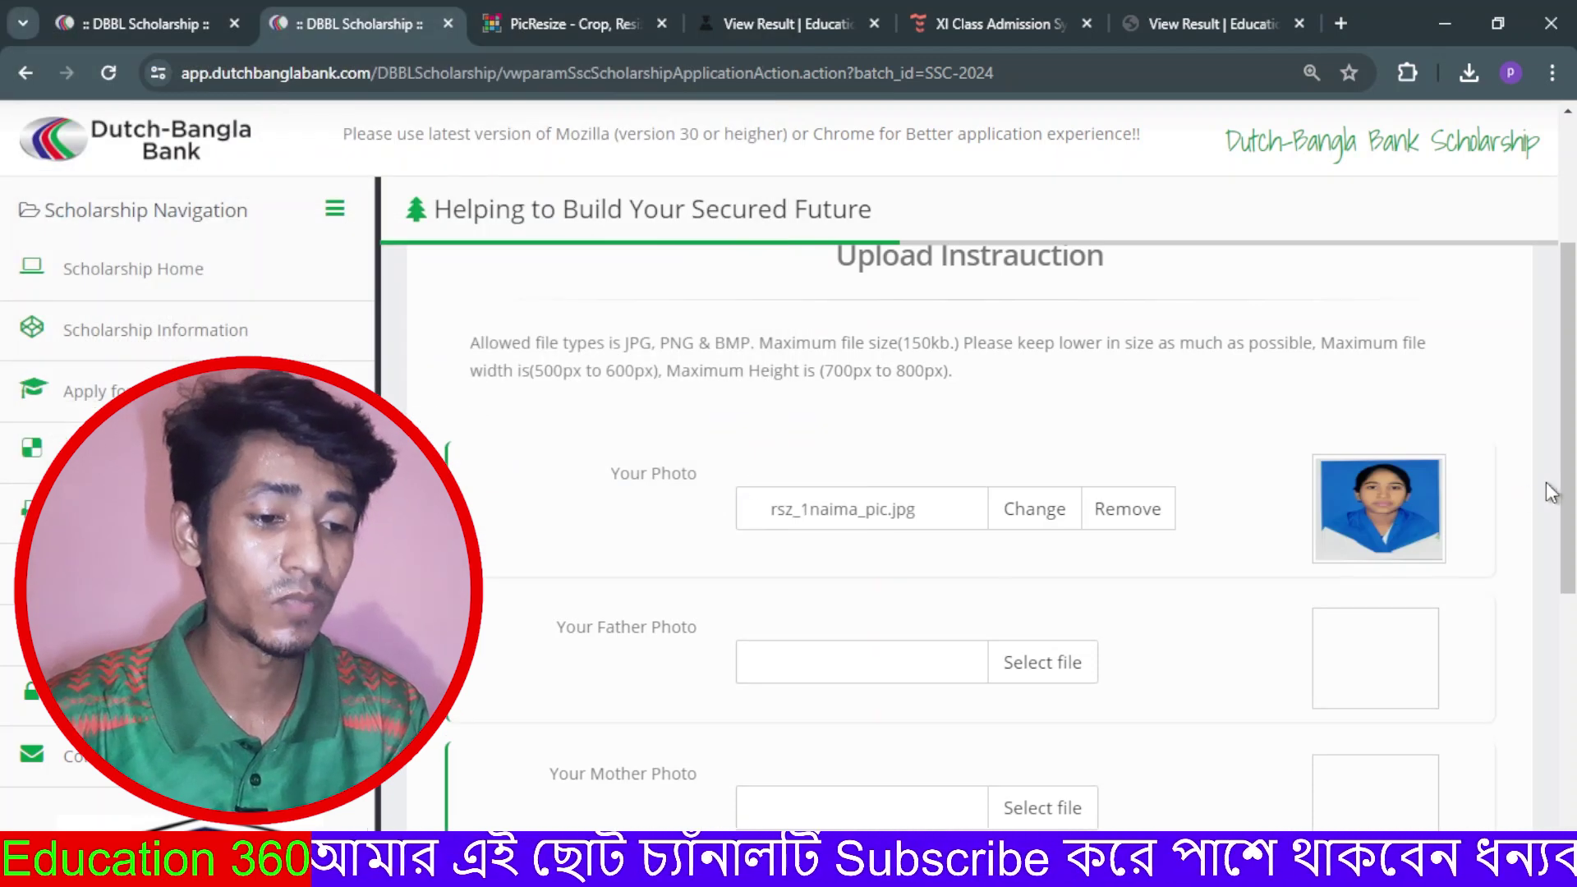
scroll(1567, 505, down, 1)
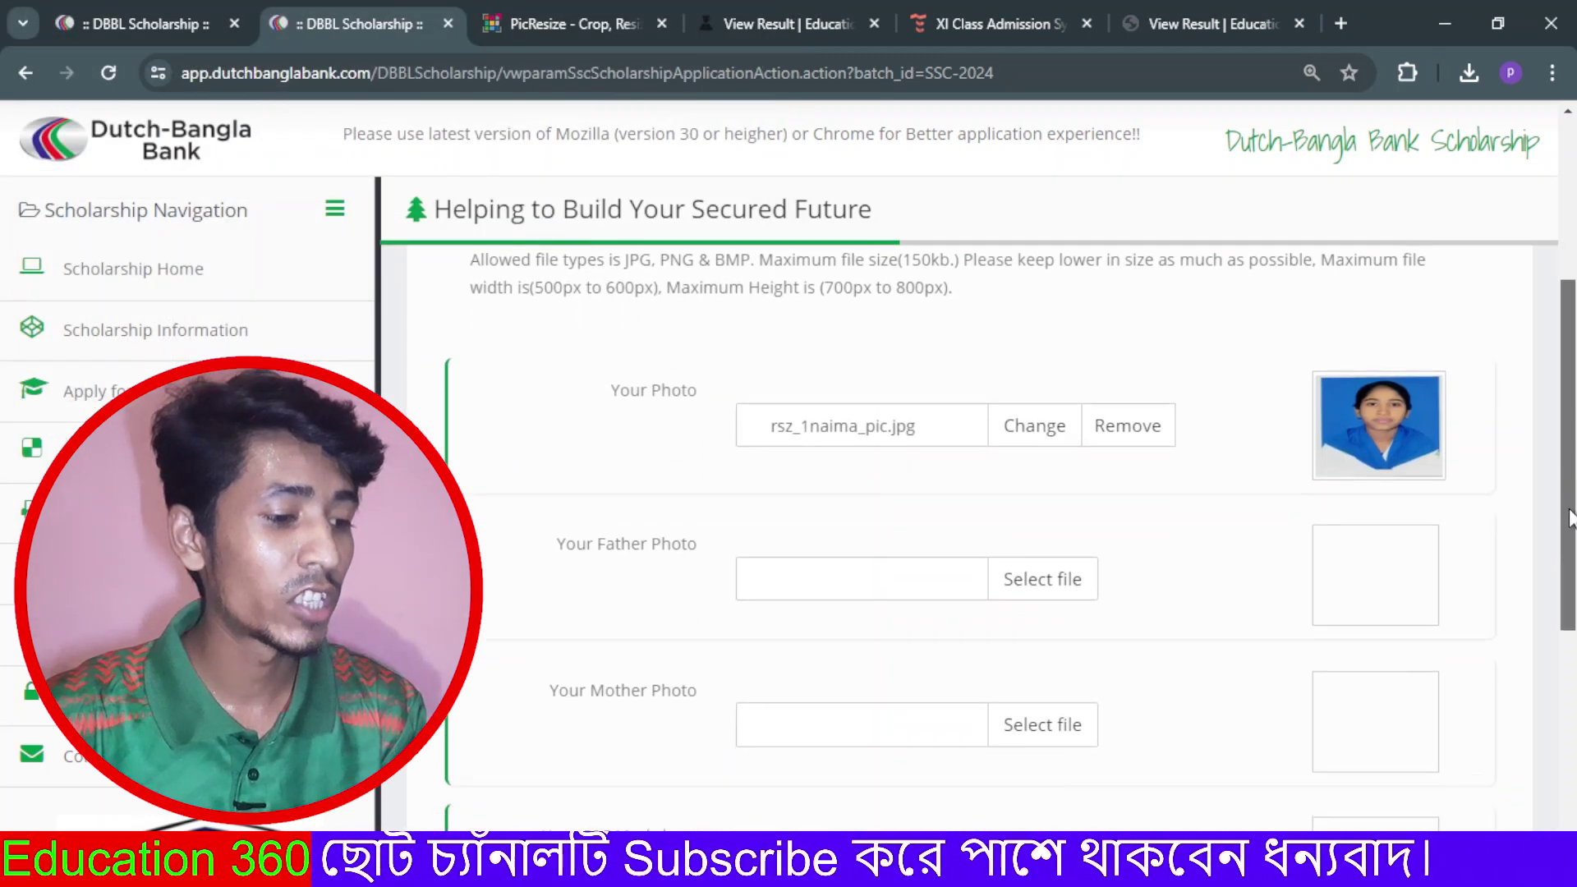
Step: Attach the rsz_1messenger_creation_a871cb9f… JPG from the Downloads folder as Your Father Photo
scroll(1568, 510, down, 2)
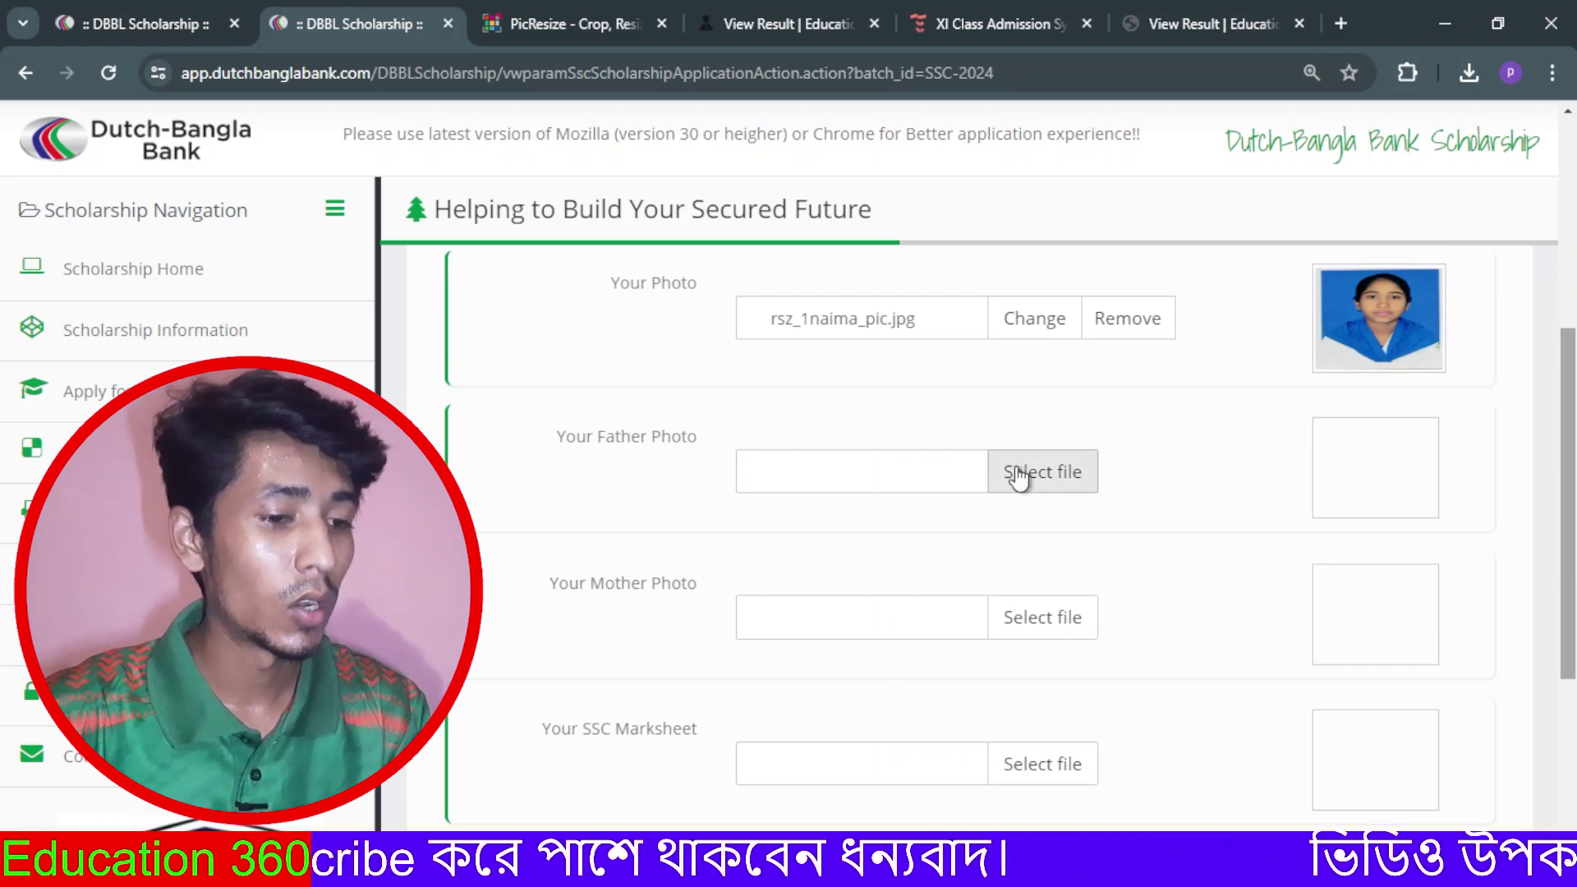
click(1043, 466)
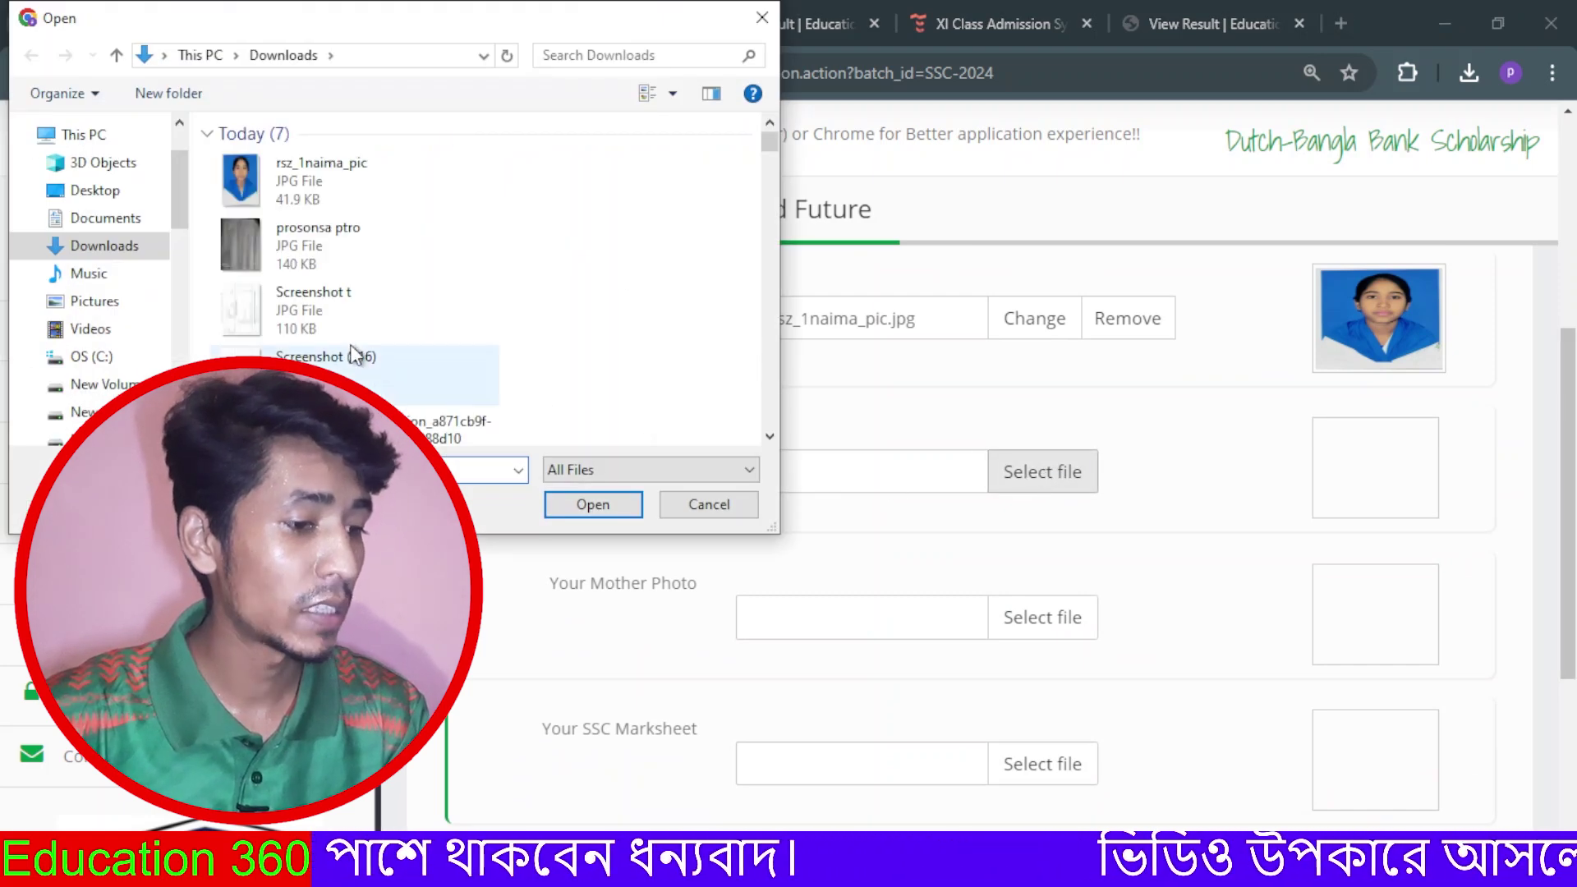
drag(771, 146, 772, 151)
click(402, 124)
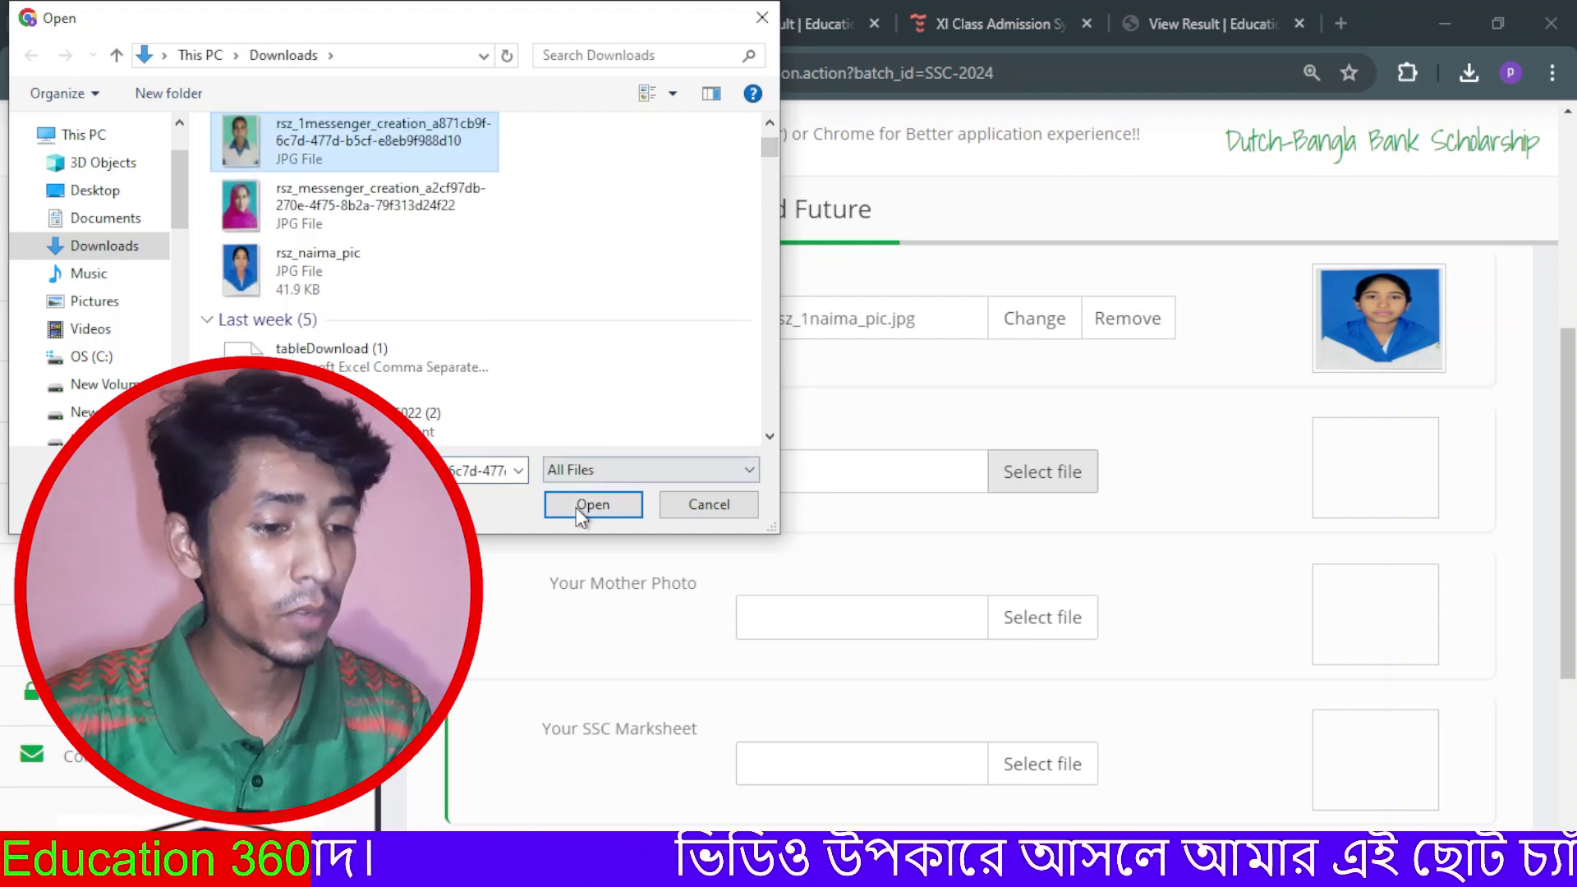
click(593, 504)
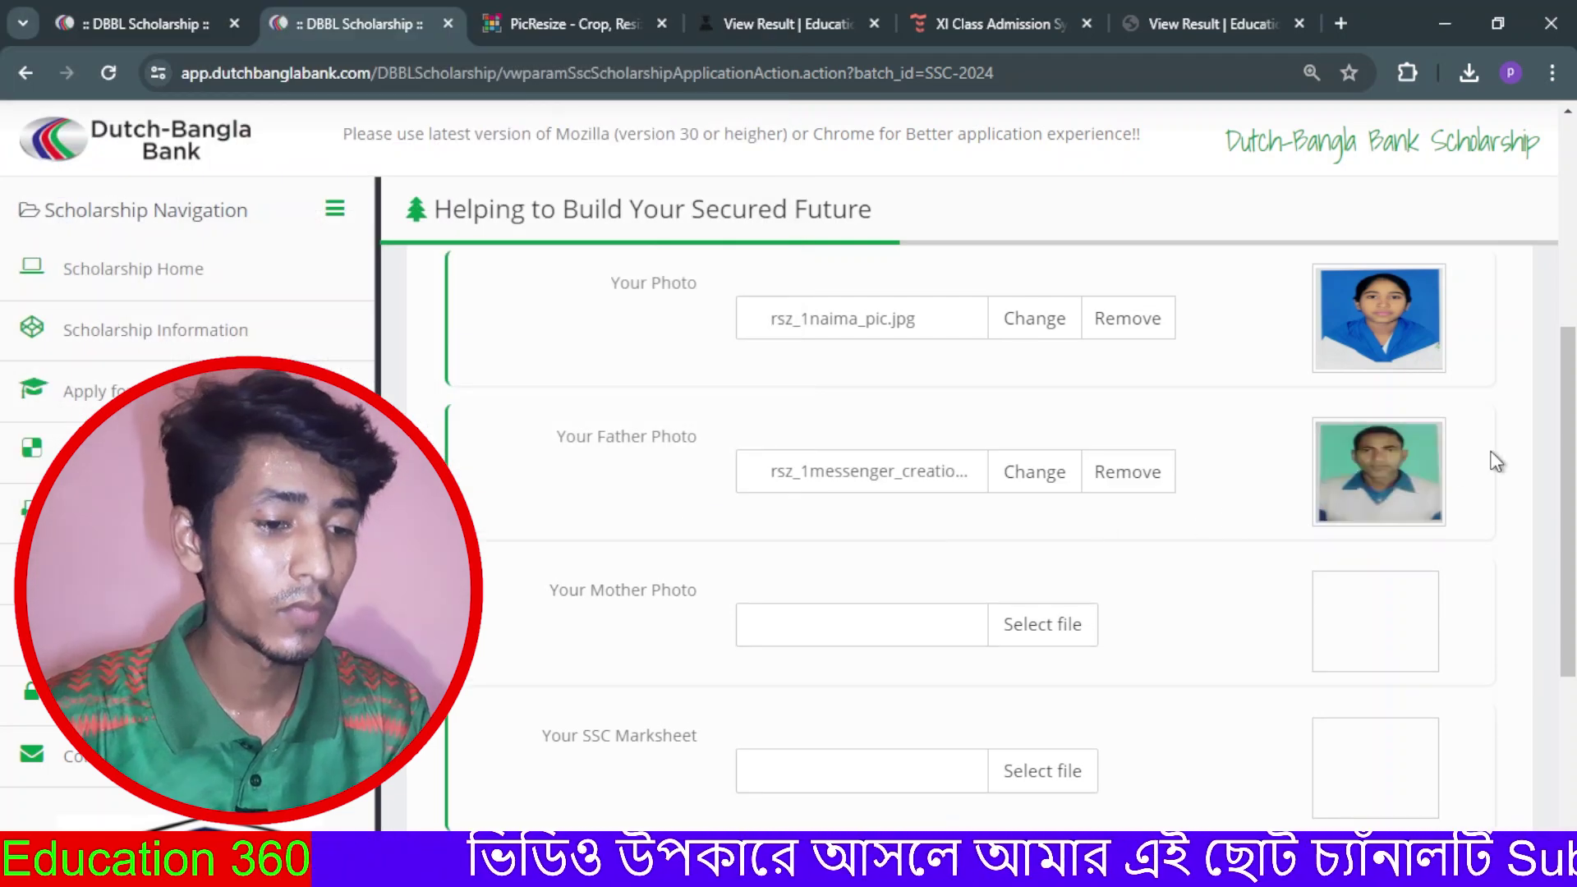
Step: Attach the rsz_messenger_creation_a2cf97db… JPG from the Downloads folder as Your Mother Photo
drag(1571, 453, 1572, 480)
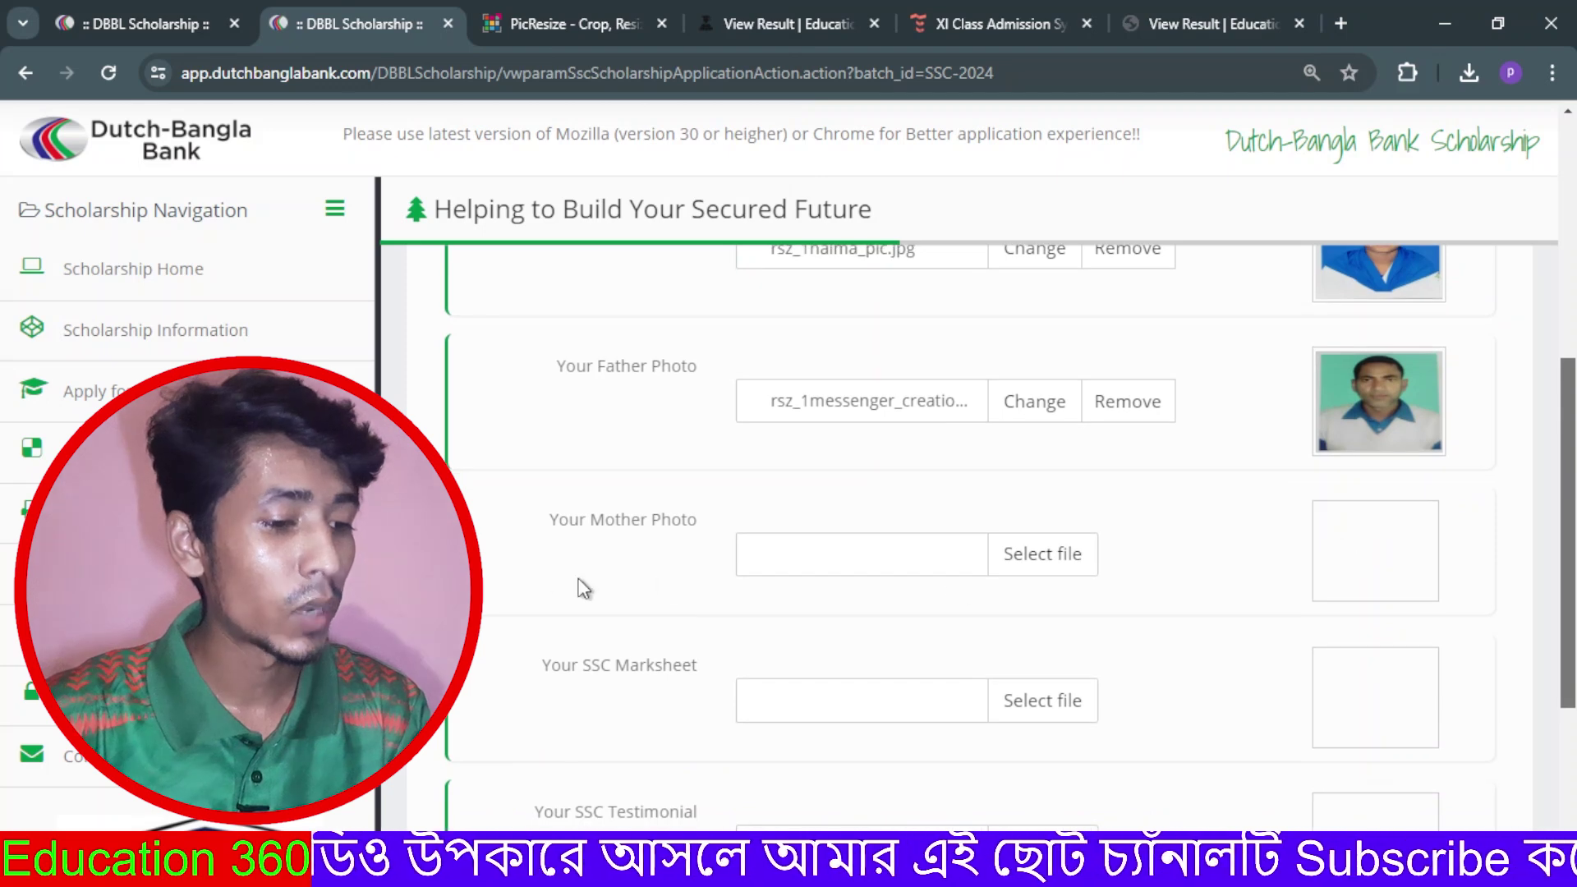
click(1040, 554)
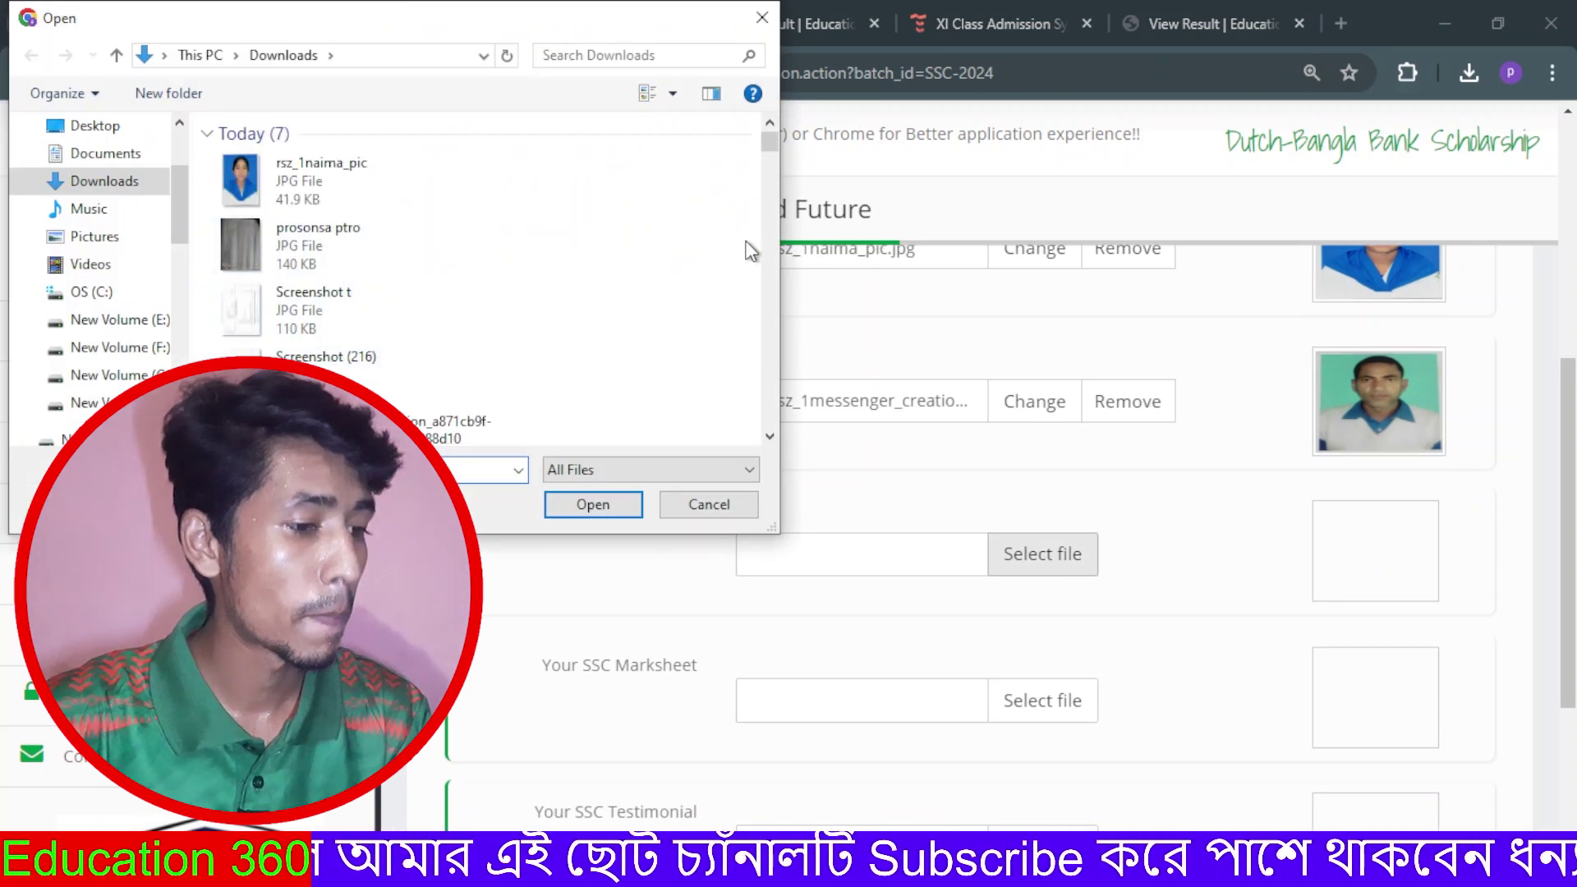
scroll(772, 153, down, 5)
scroll(772, 151, up, 2)
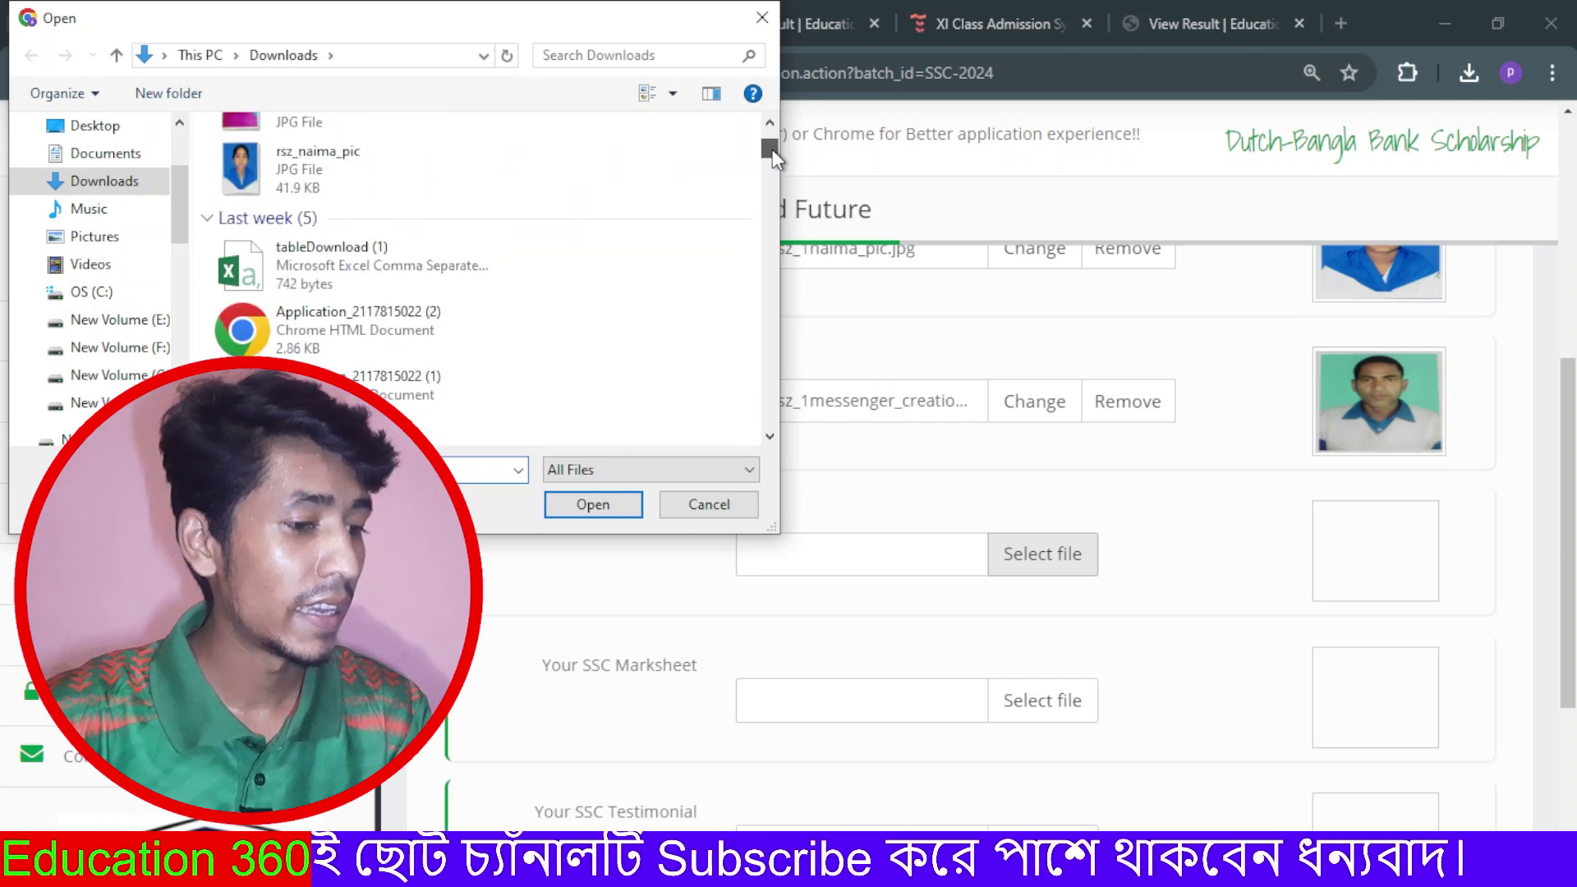
scroll(775, 148, up, 2)
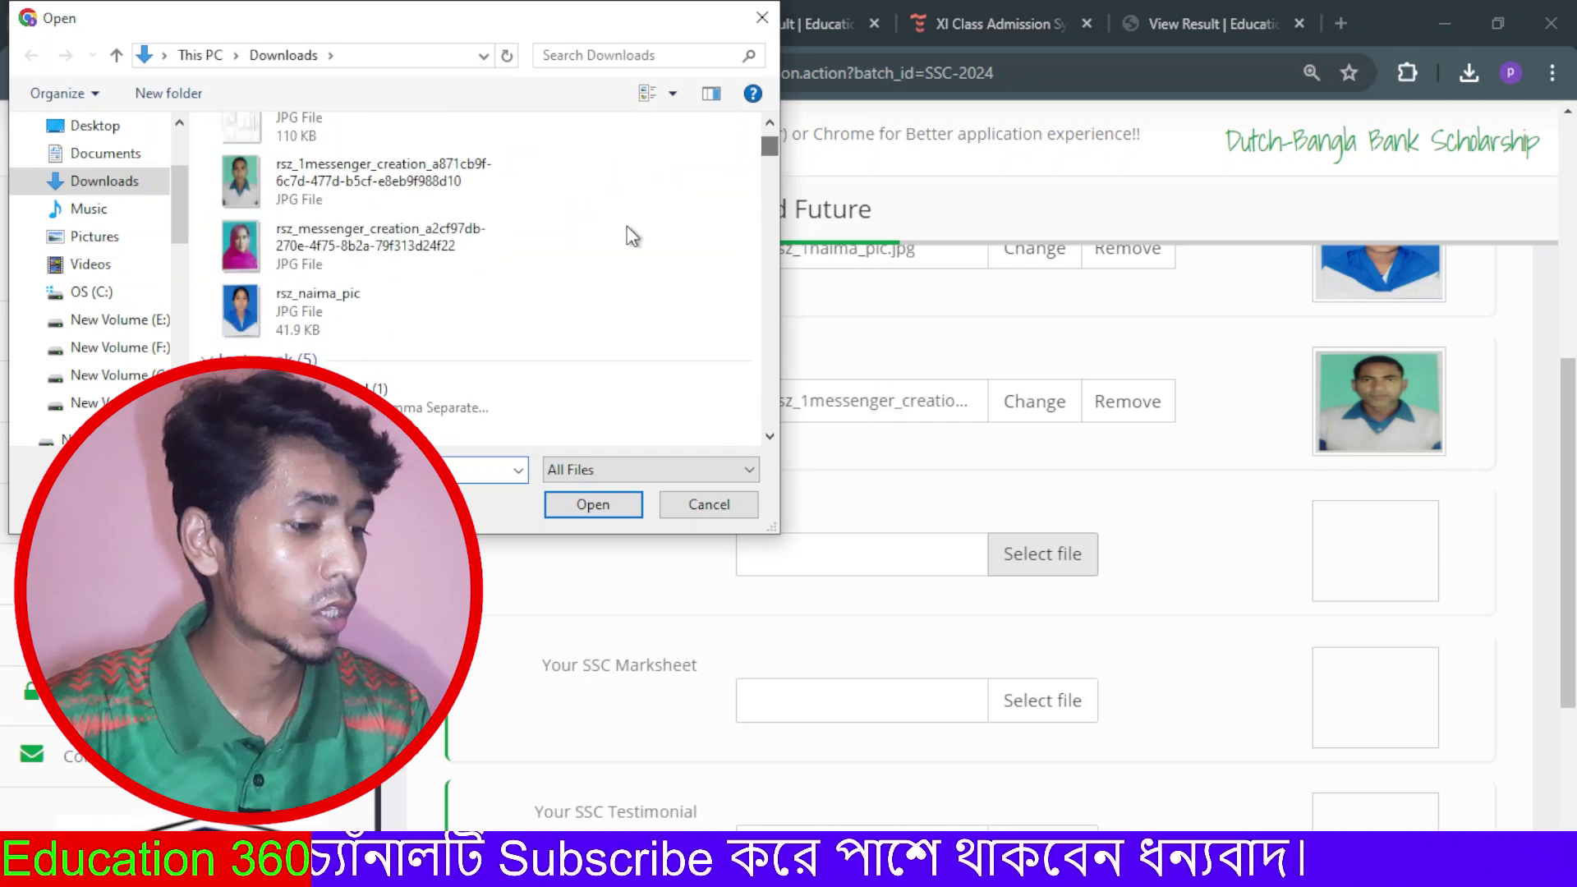
click(429, 250)
click(593, 505)
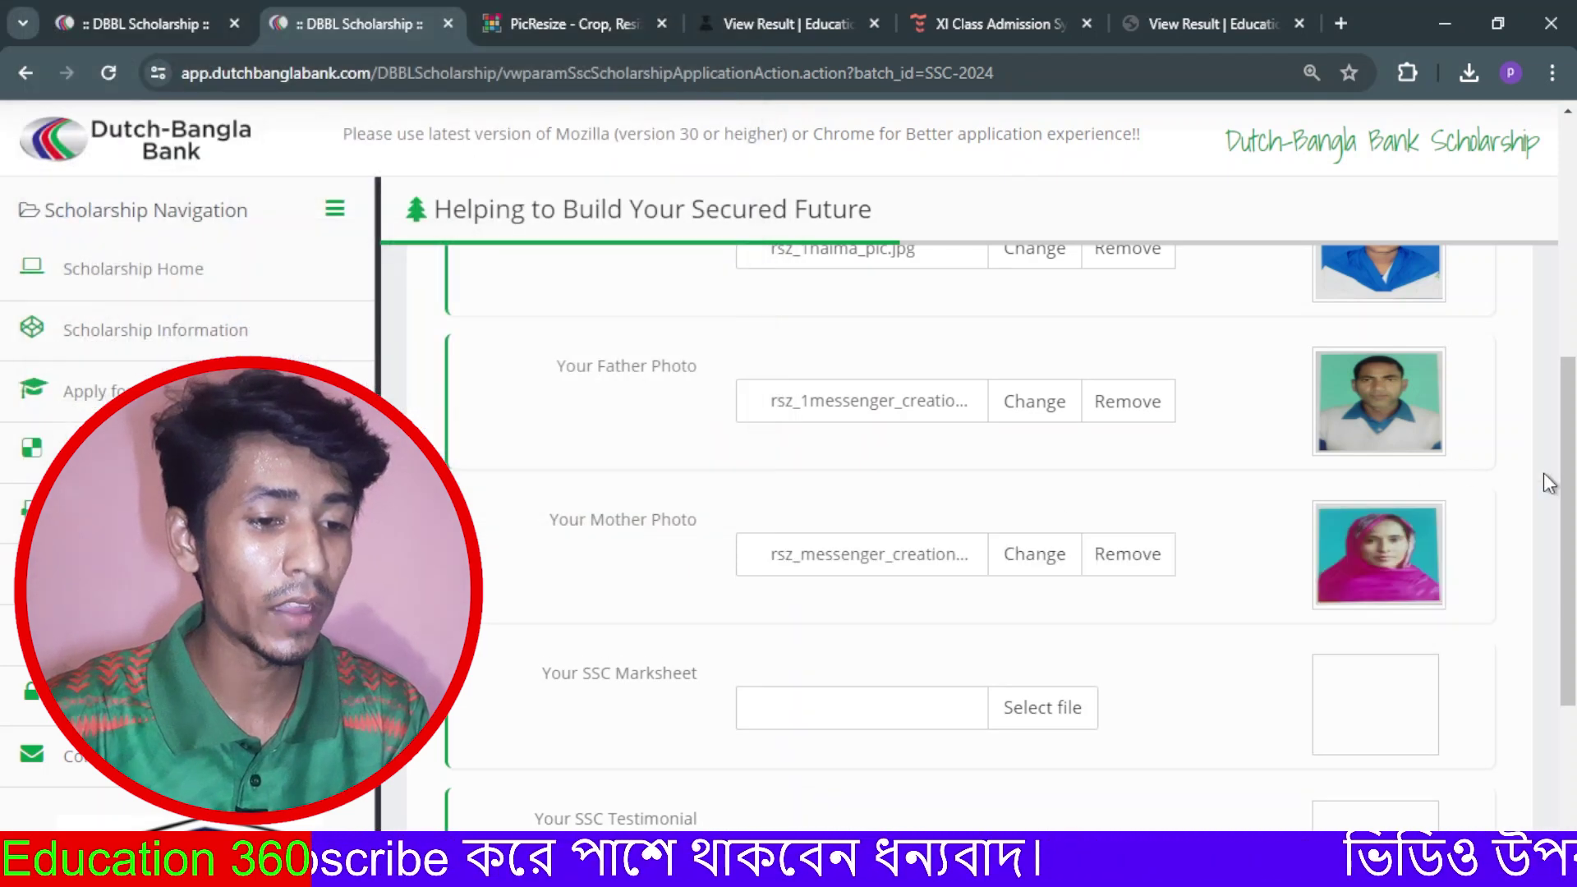
Step: Attach "Screenshot t.jpg" from the Downloads folder as Your SSC Marksheet
drag(1568, 480, 1572, 547)
click(1033, 557)
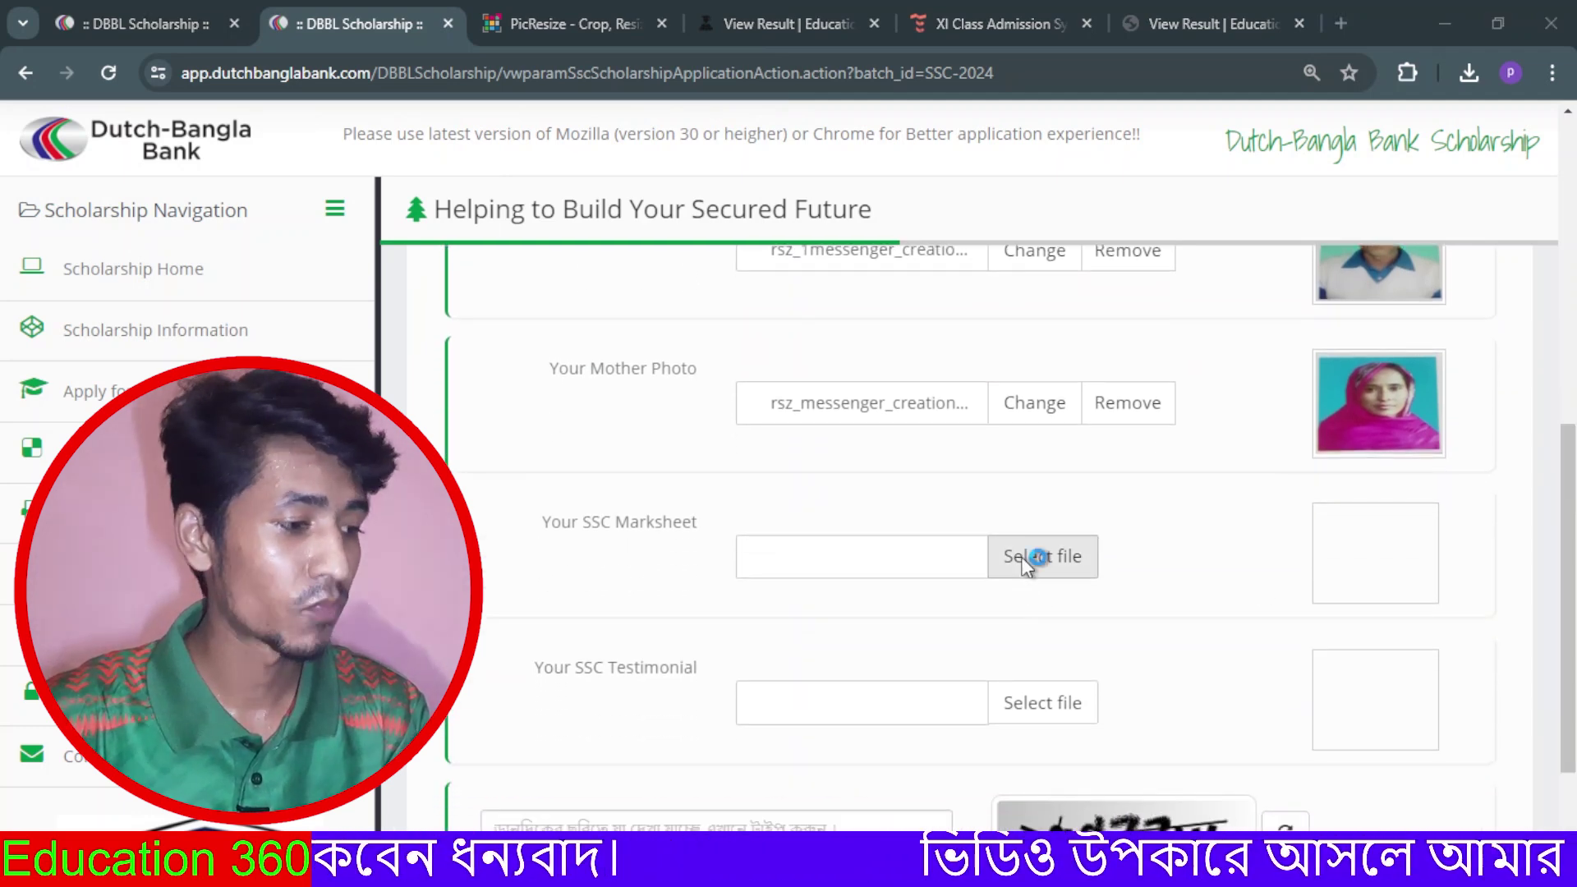
click(421, 325)
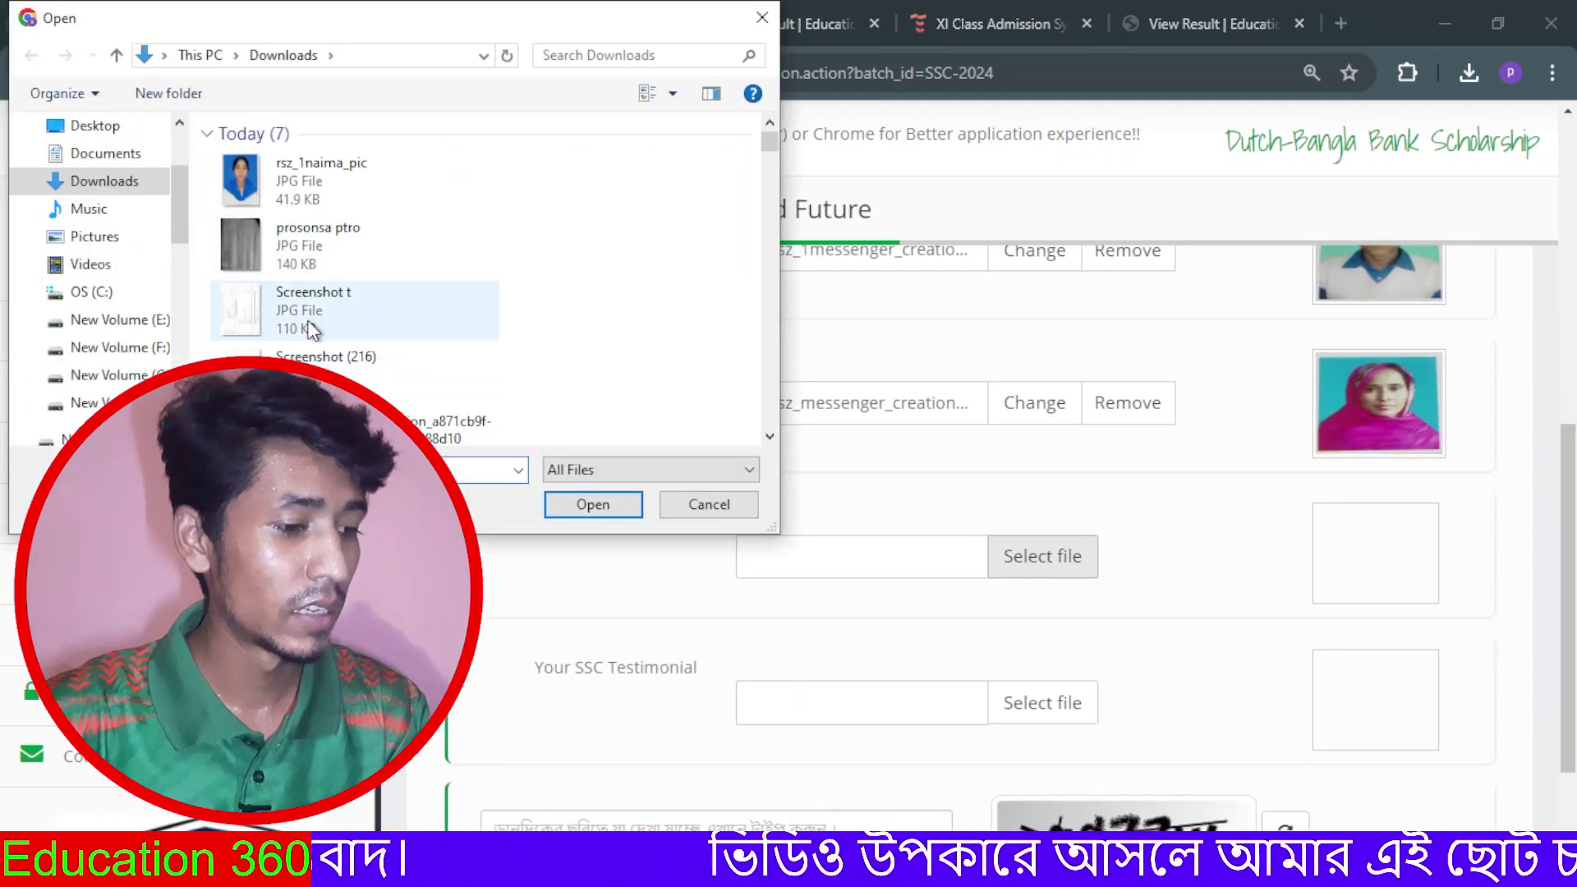
click(567, 503)
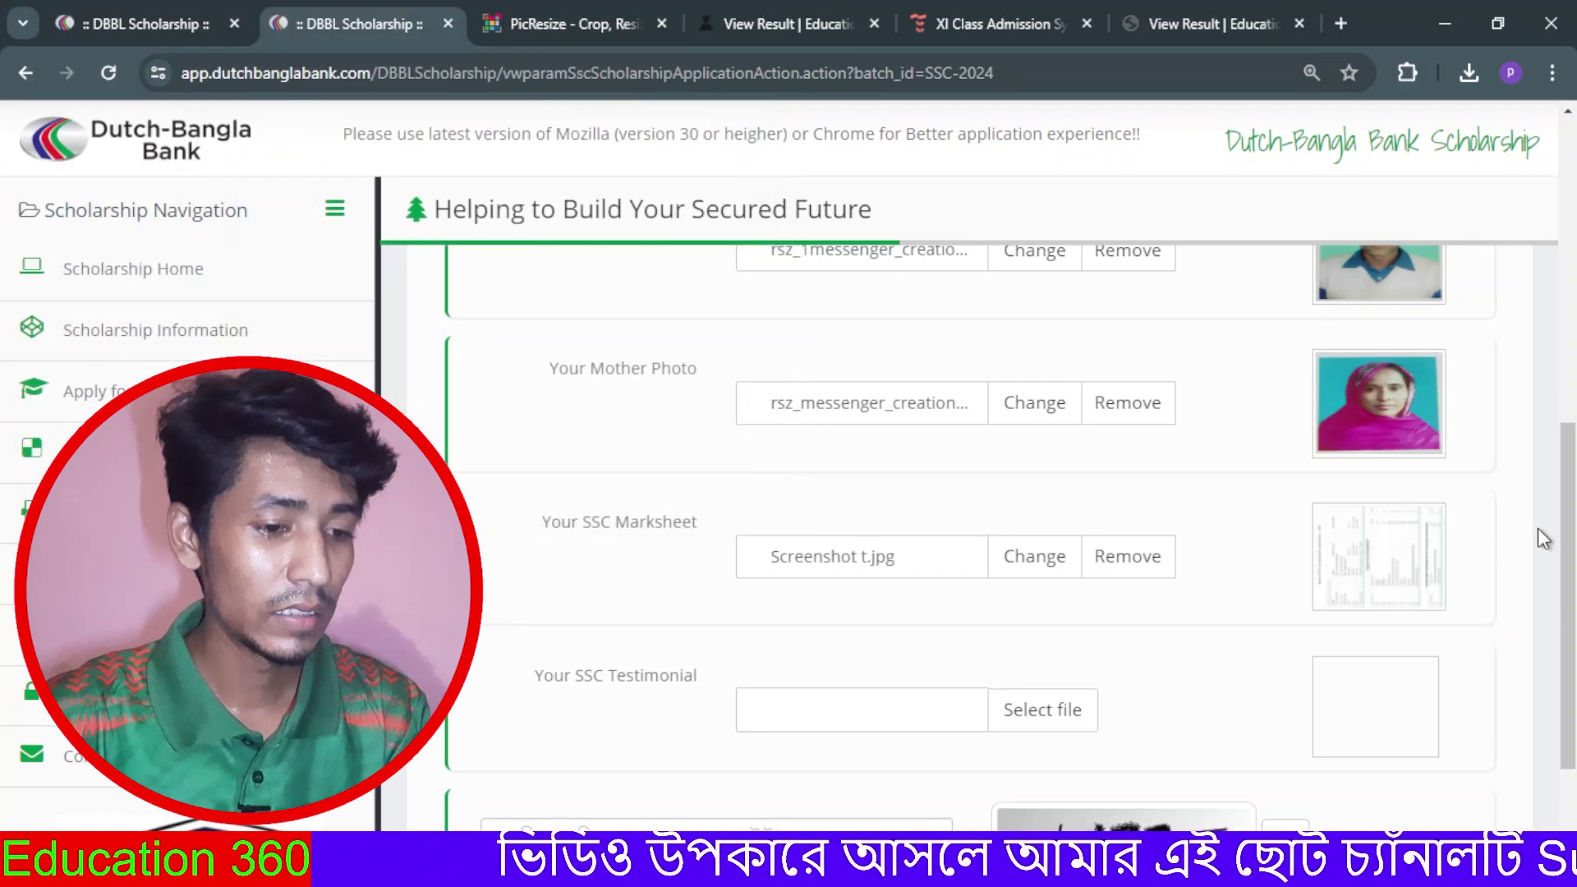
Step: Attach "prosonsa ptro.jpg" from the Downloads folder as Your SSC Testimonial
scroll(1519, 566, down, 2)
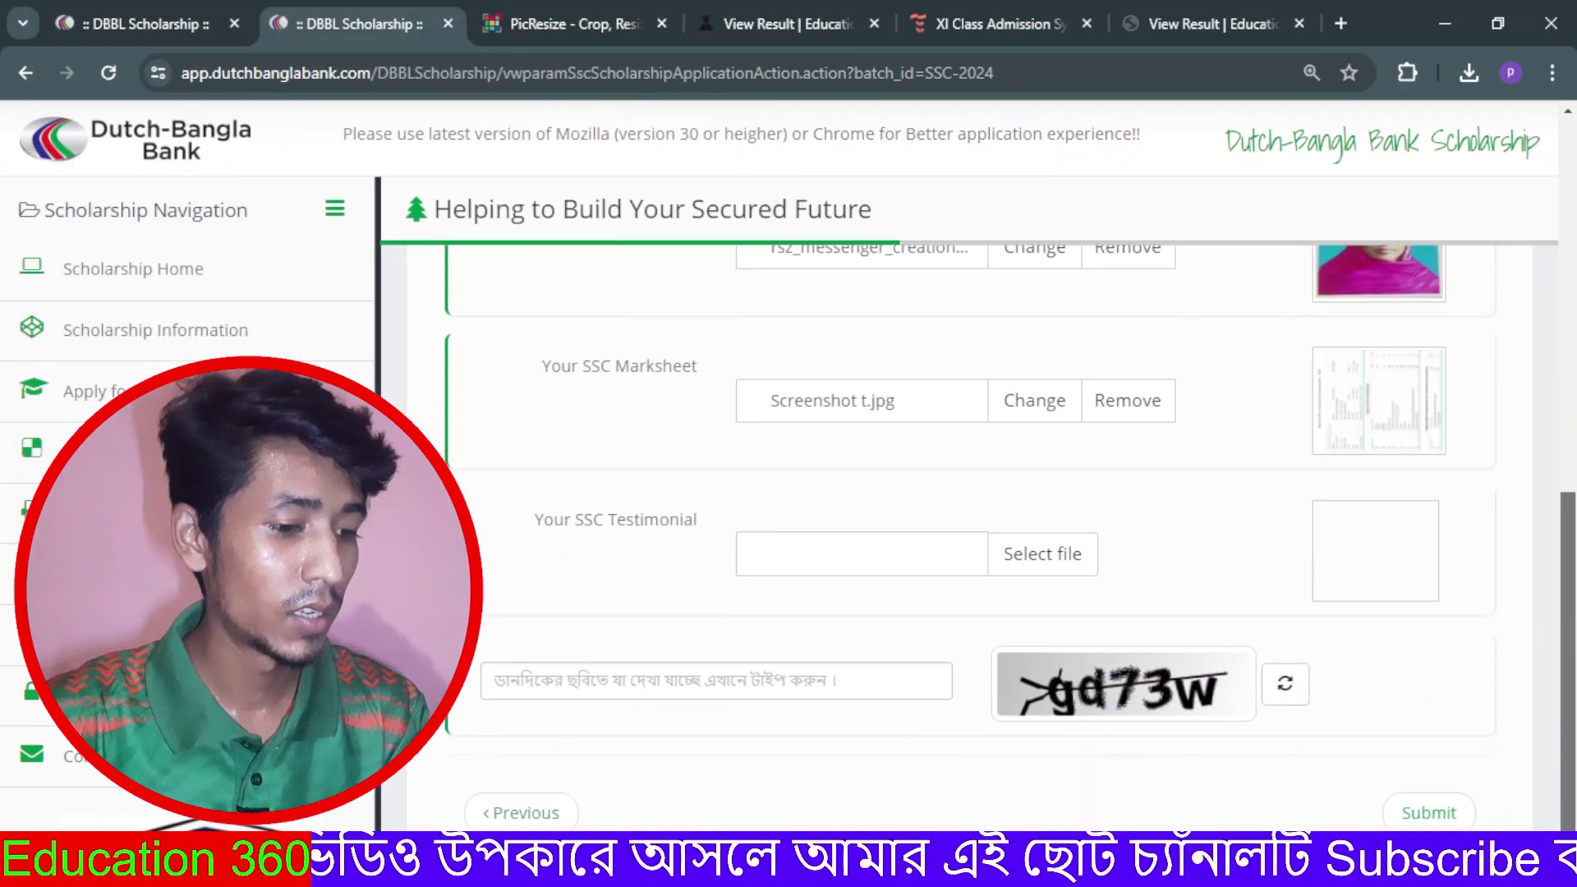
click(1040, 559)
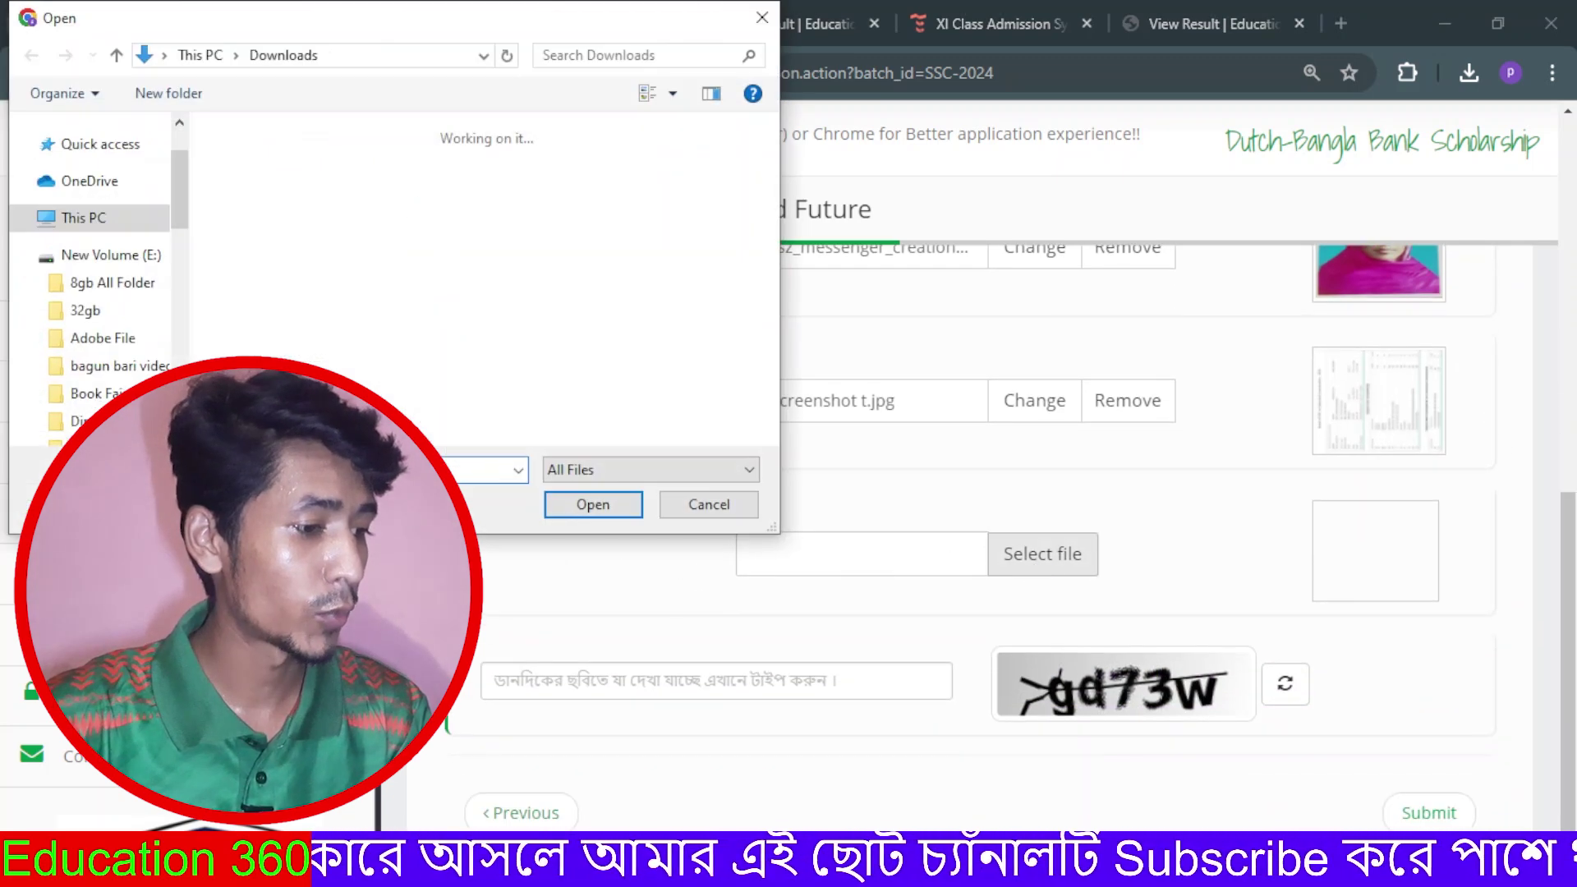
click(312, 261)
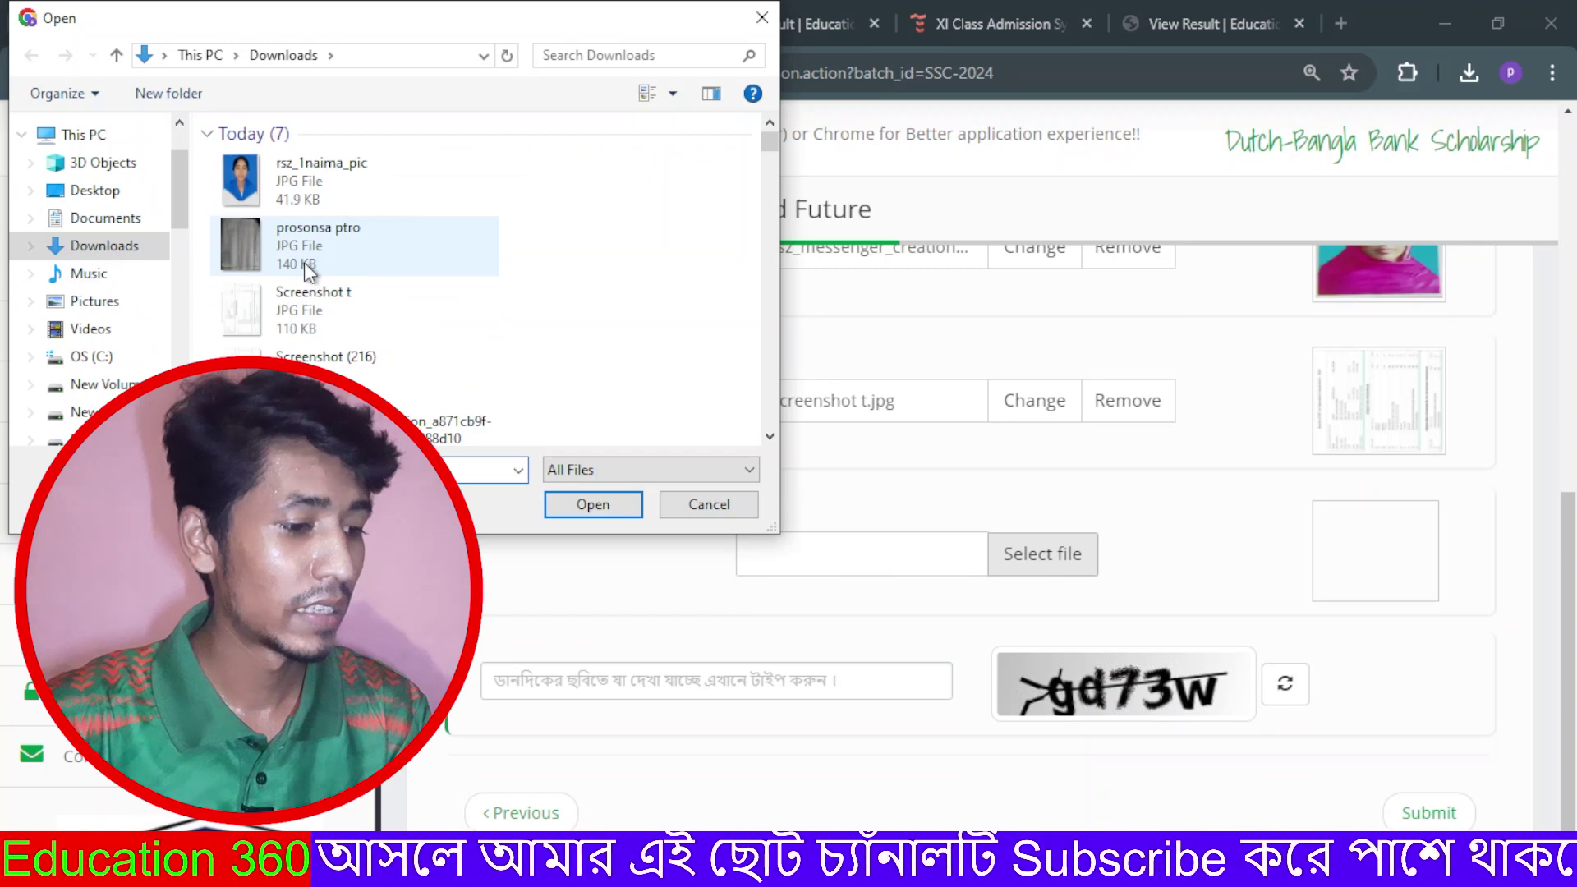
click(589, 503)
Step: Fill in the captcha field with the characters shown in the verification image
scroll(1570, 542, down, 1)
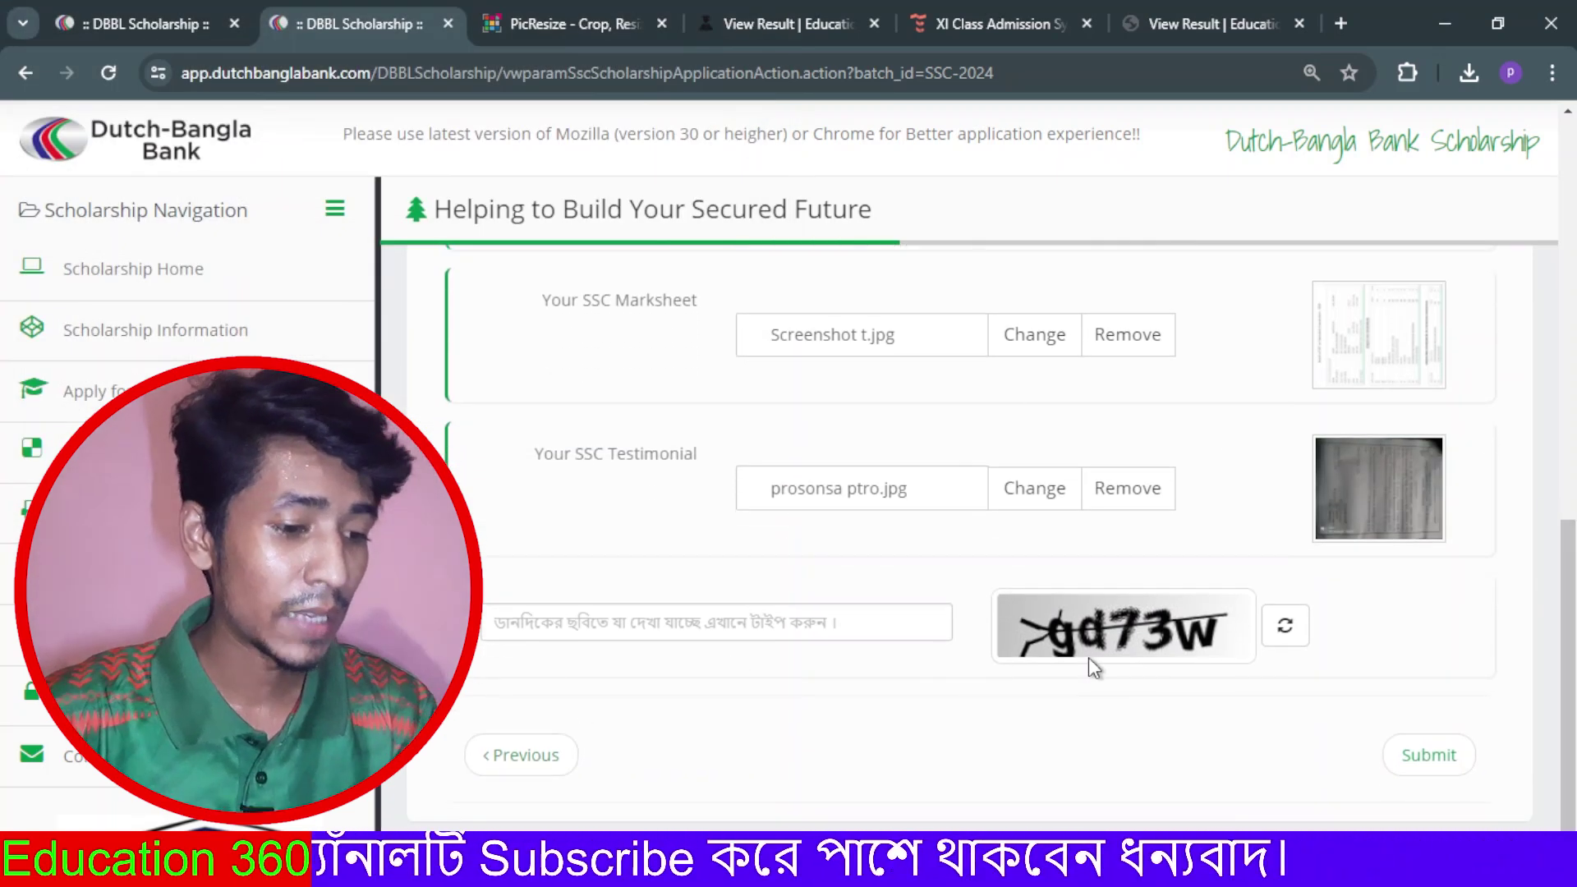
click(688, 628)
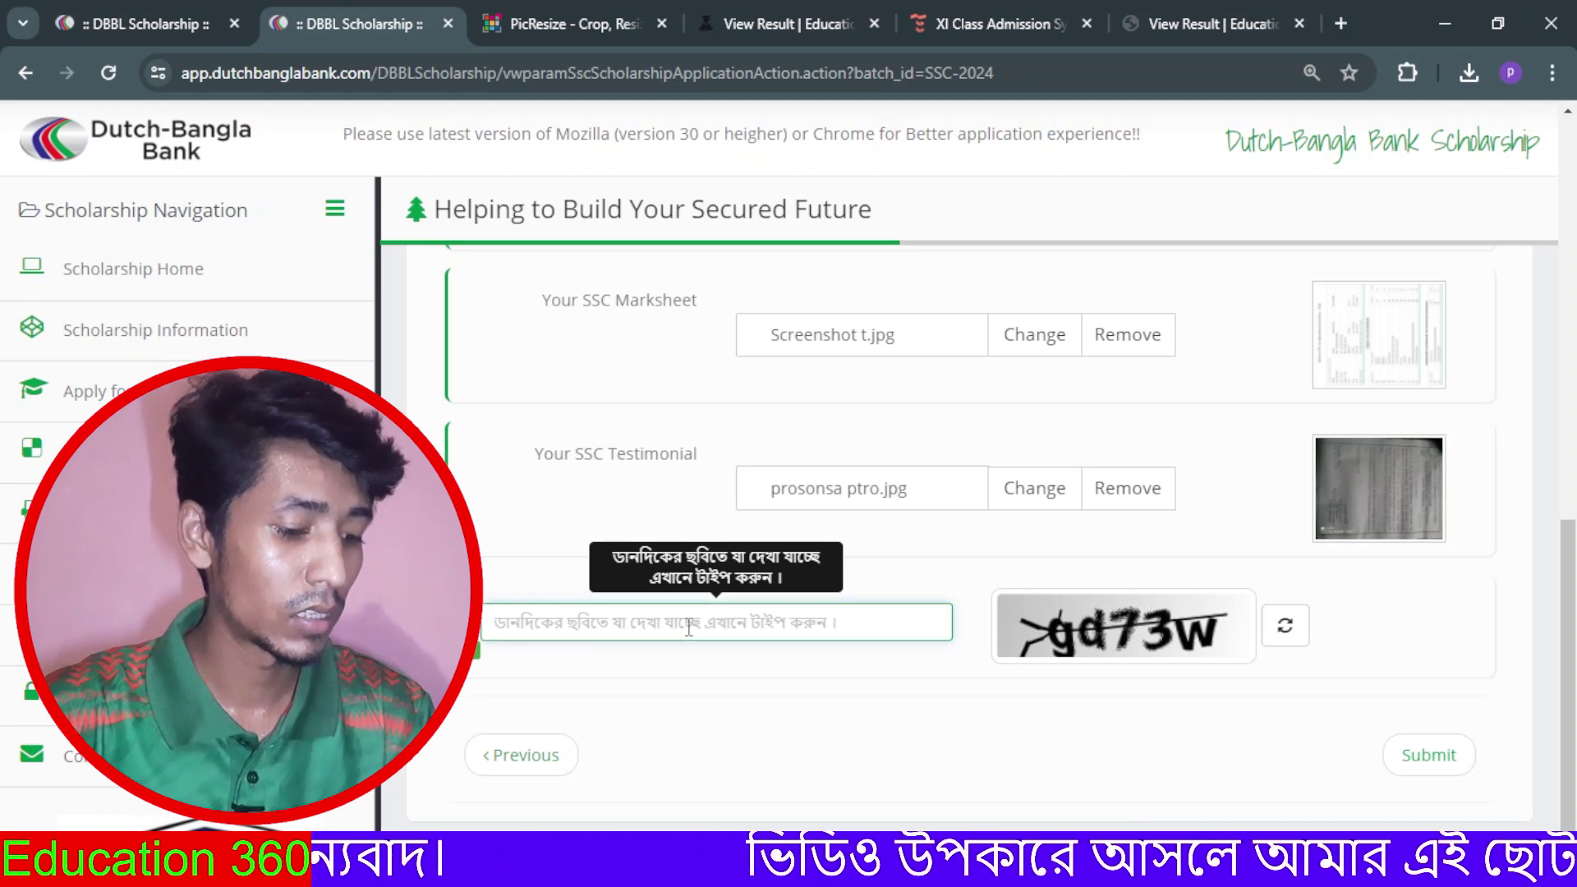
text(gd73)
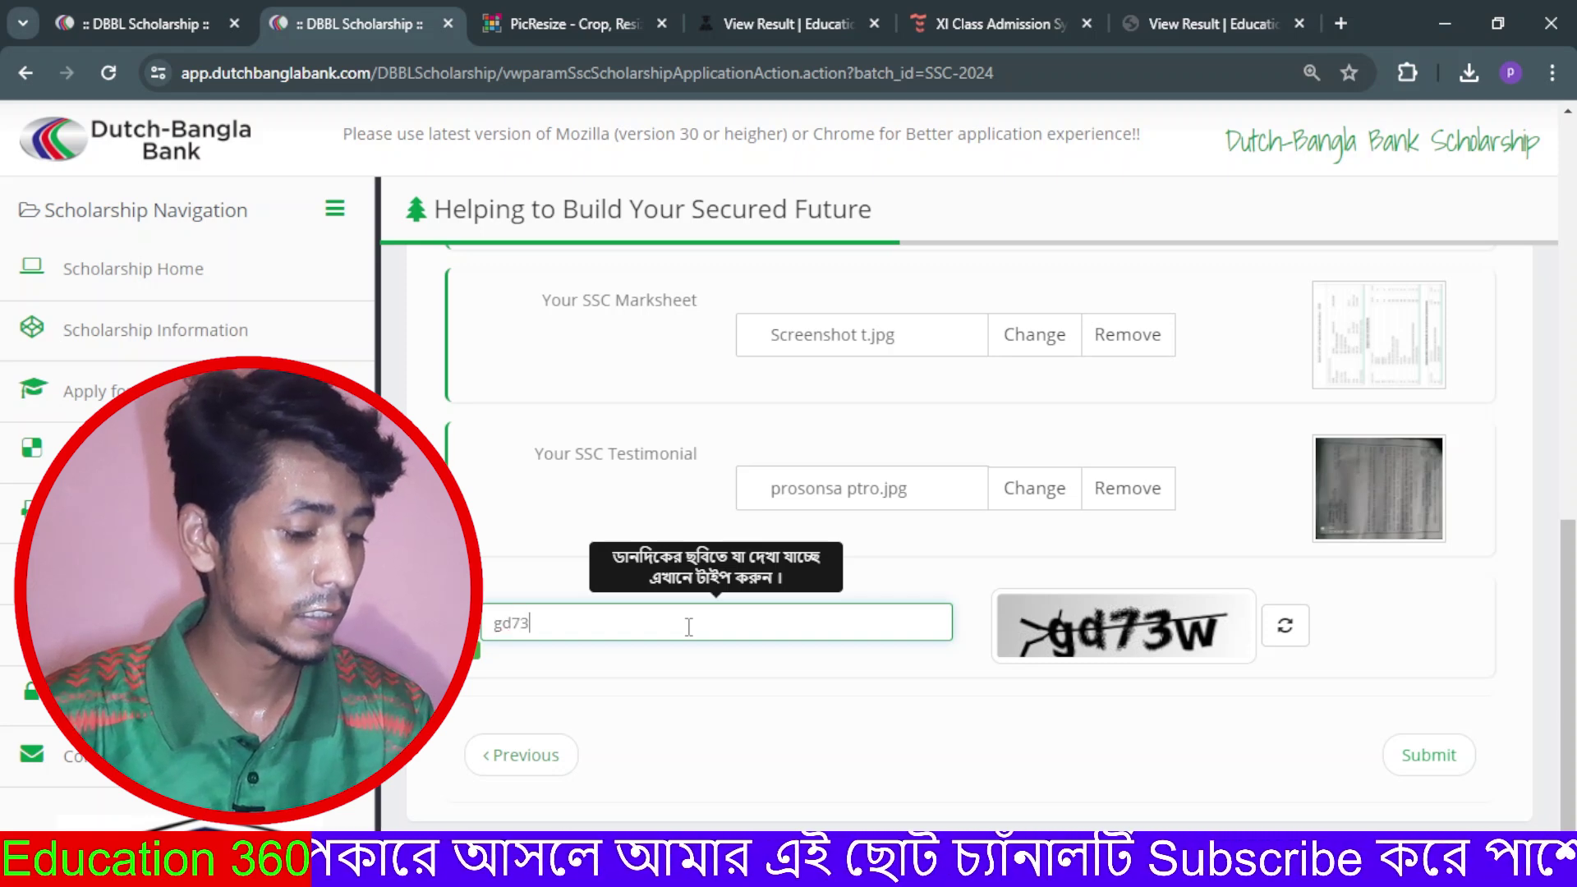
text(w)
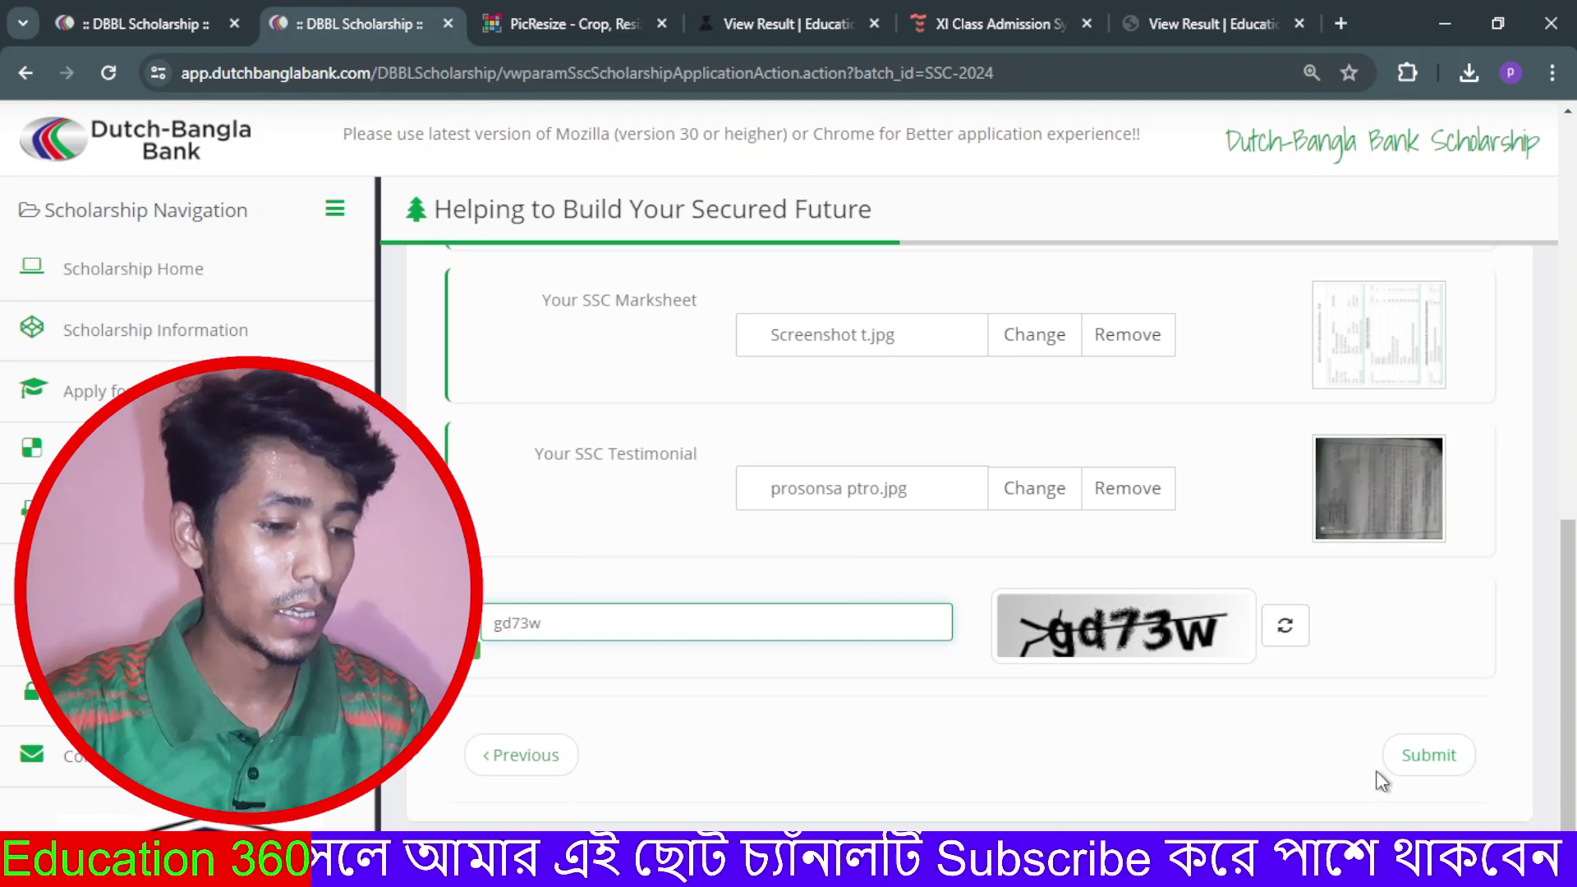
Step: Refresh the captcha image twice and replace the captcha field's text with the new verification code
click(1285, 633)
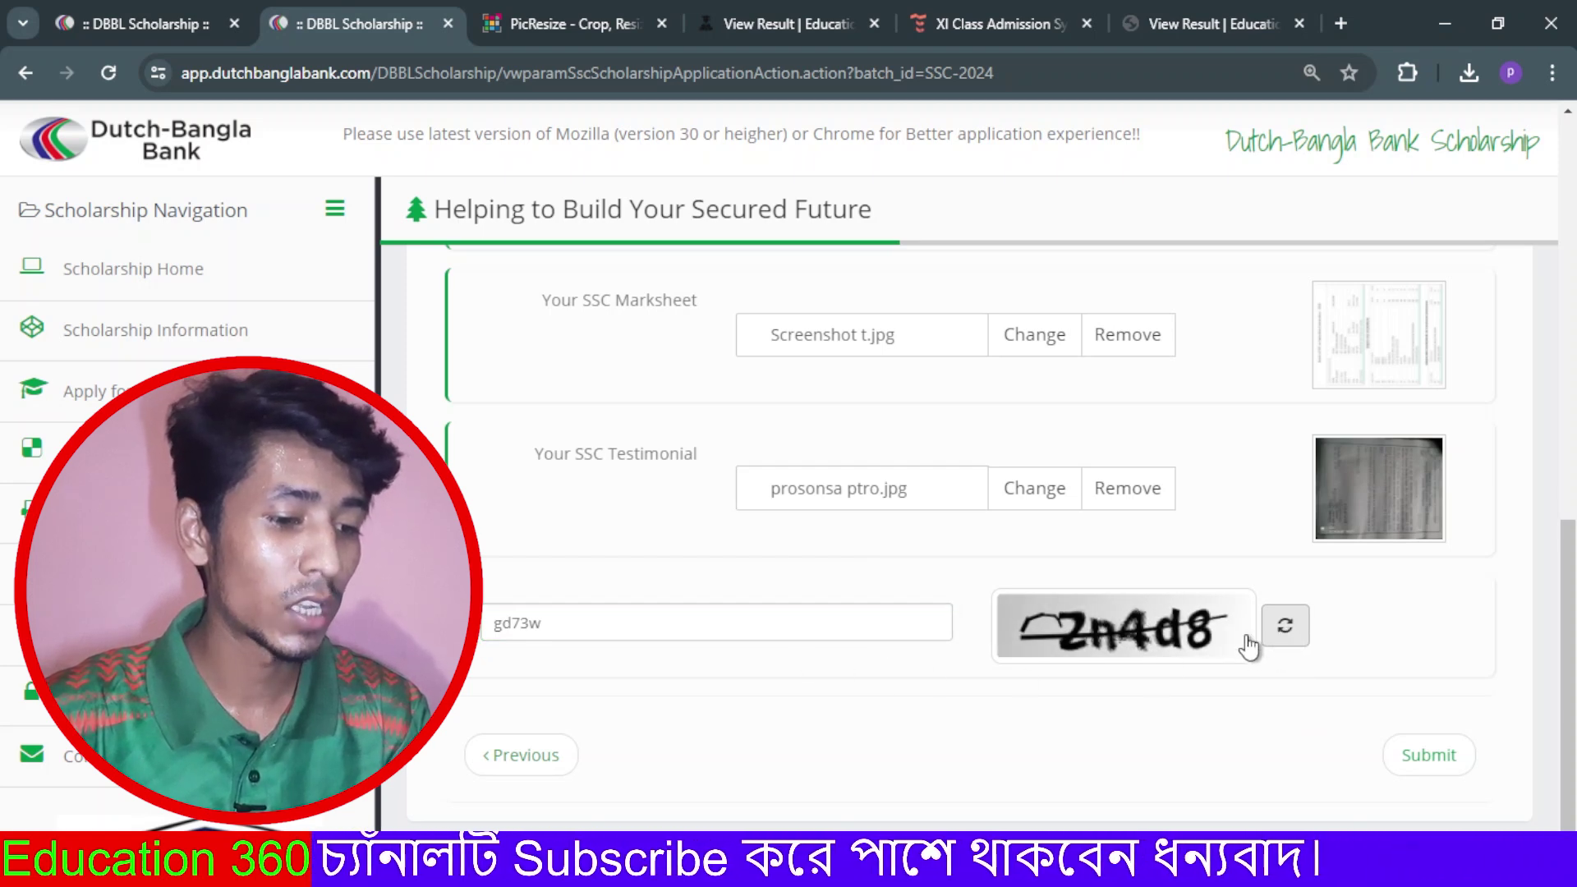
click(1286, 631)
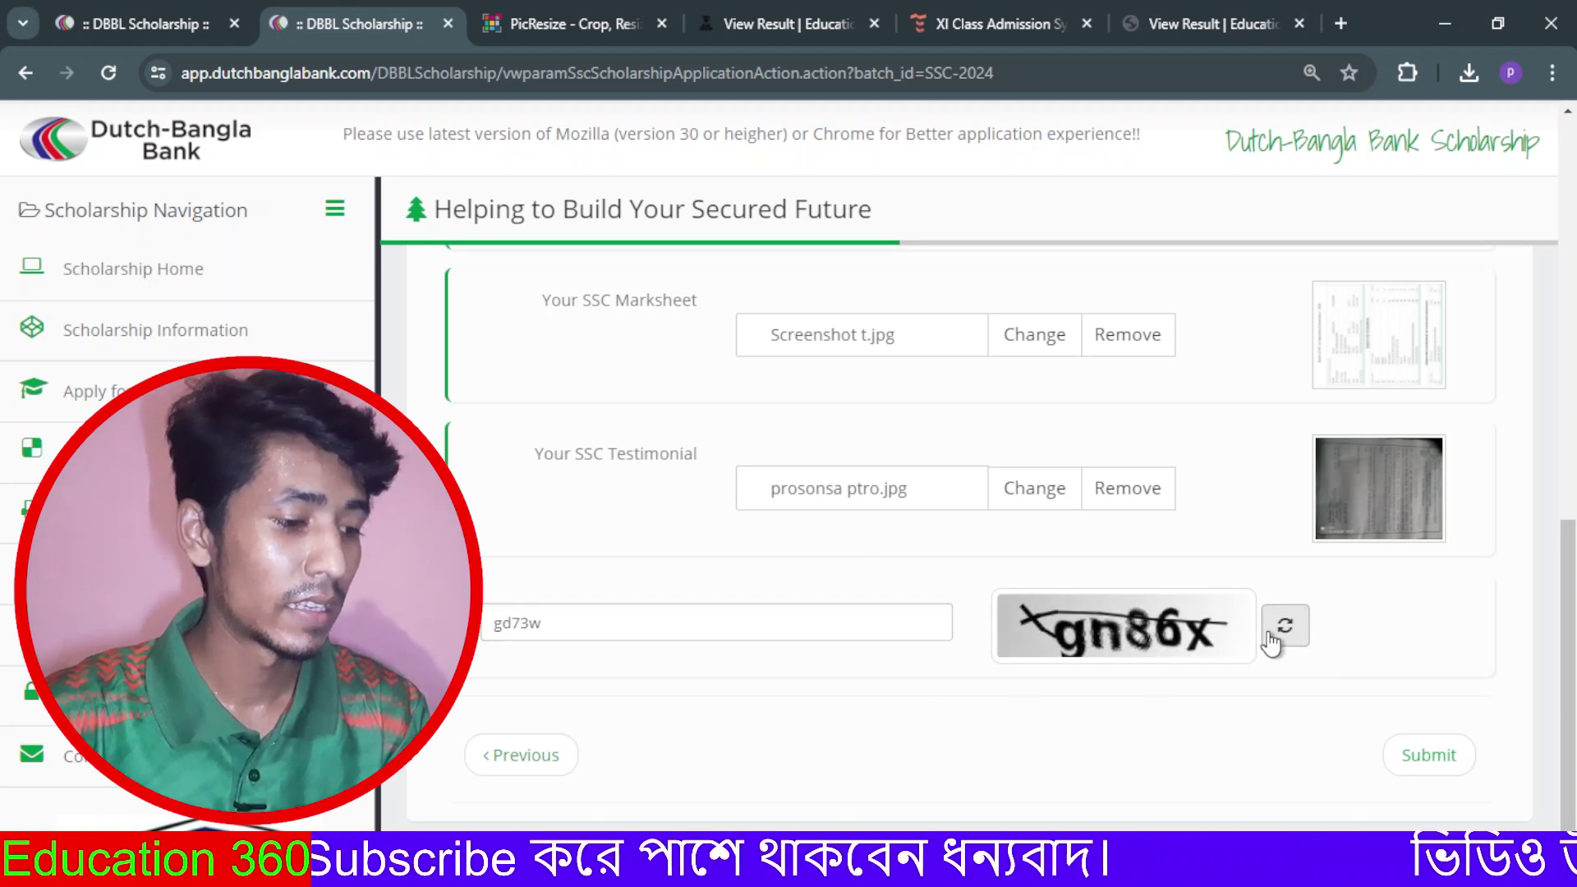
click(809, 621)
double_click(647, 626)
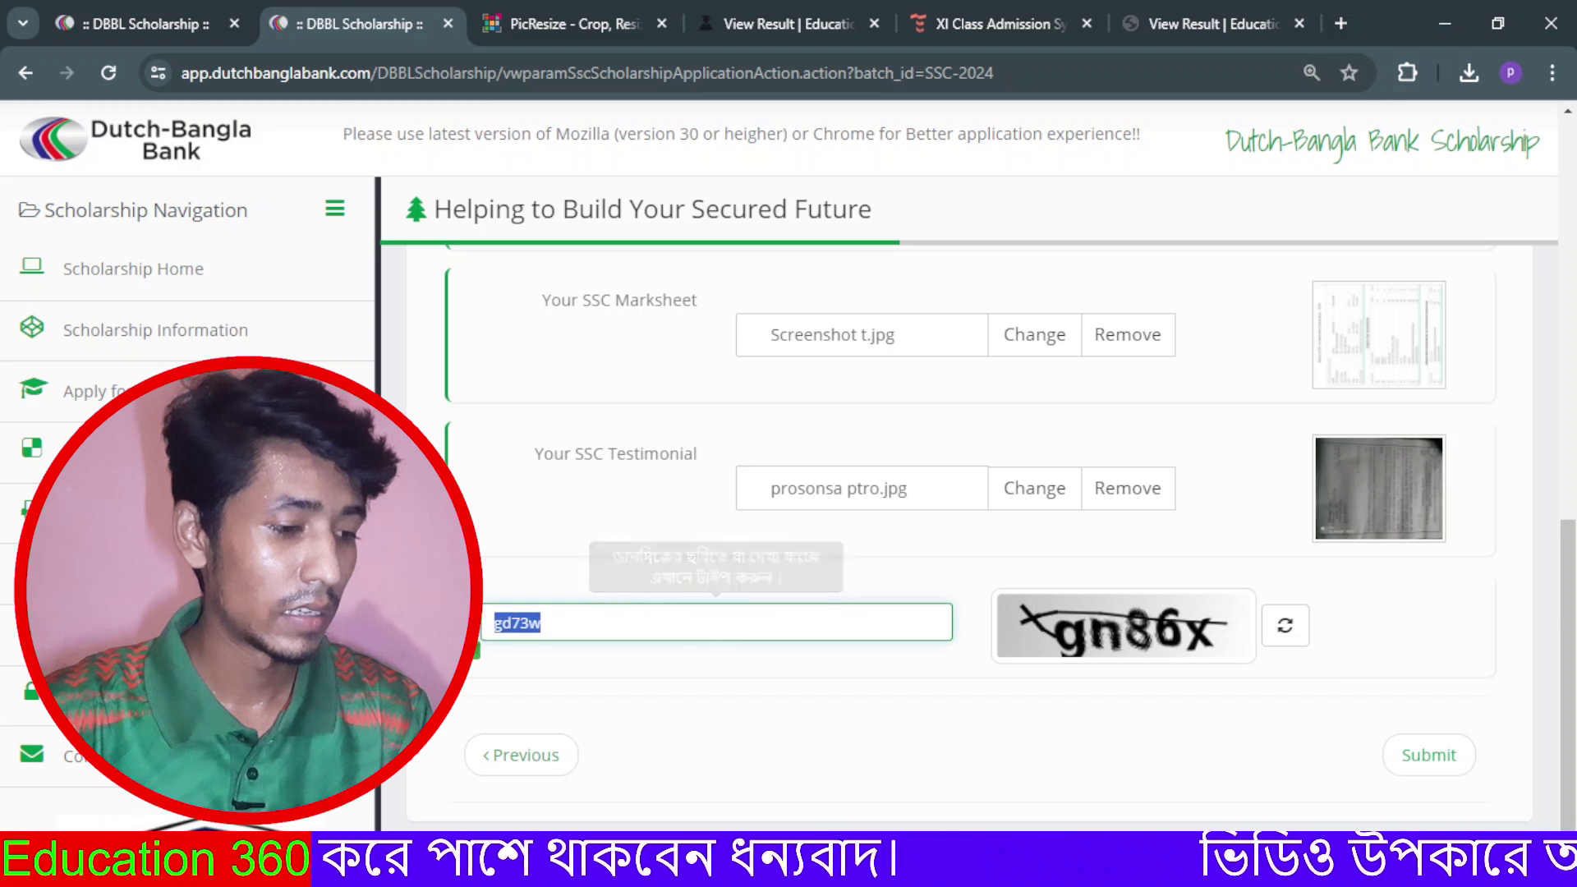
key(BackSpace)
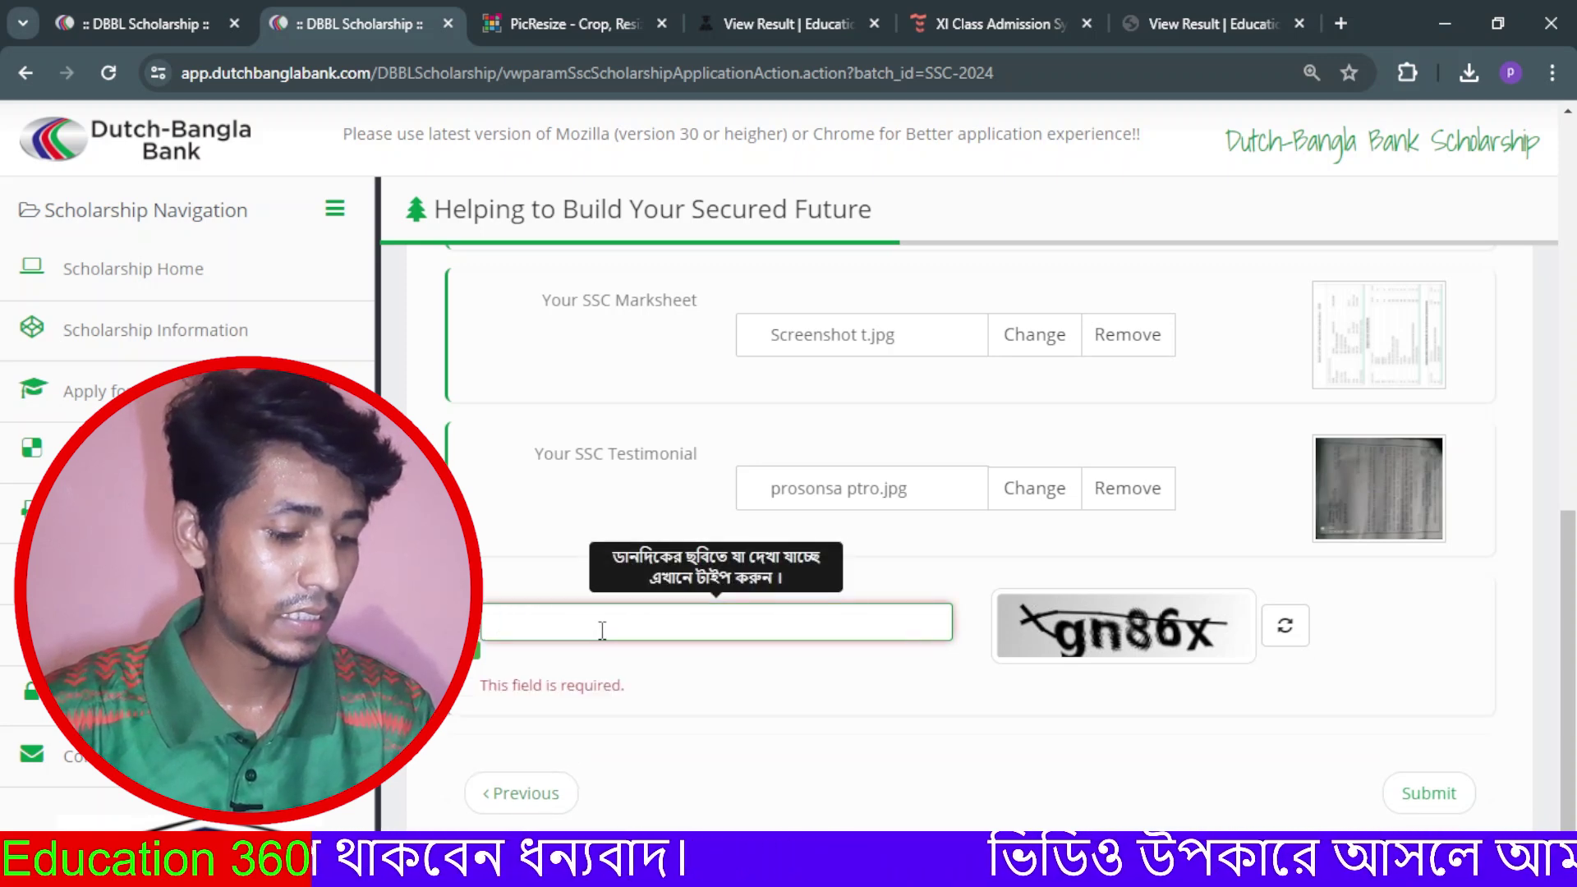
text(gn86)
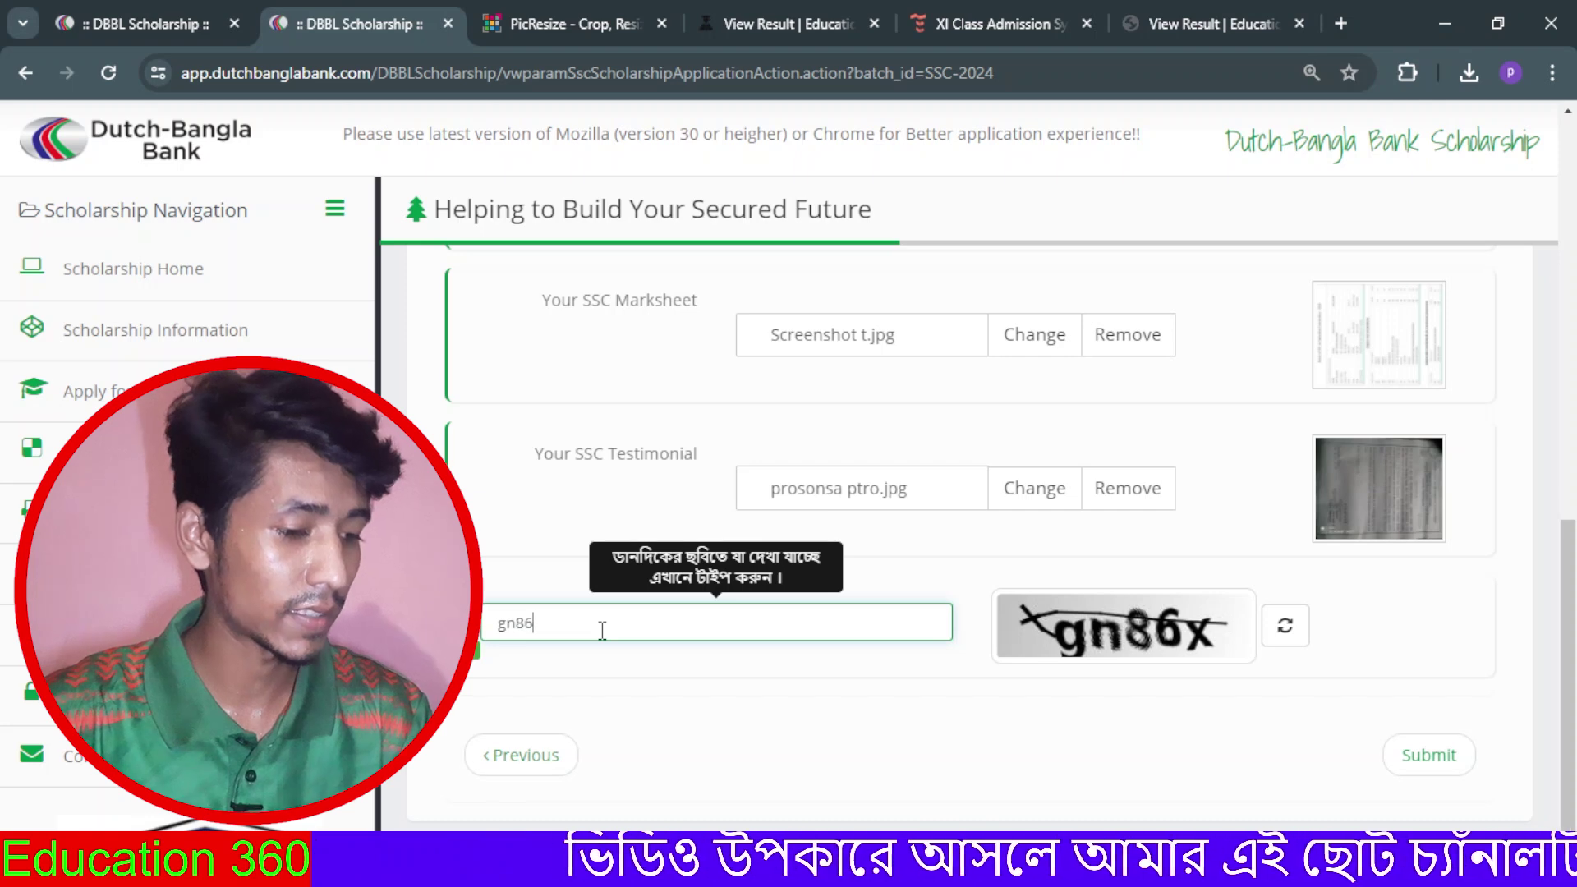
text(x)
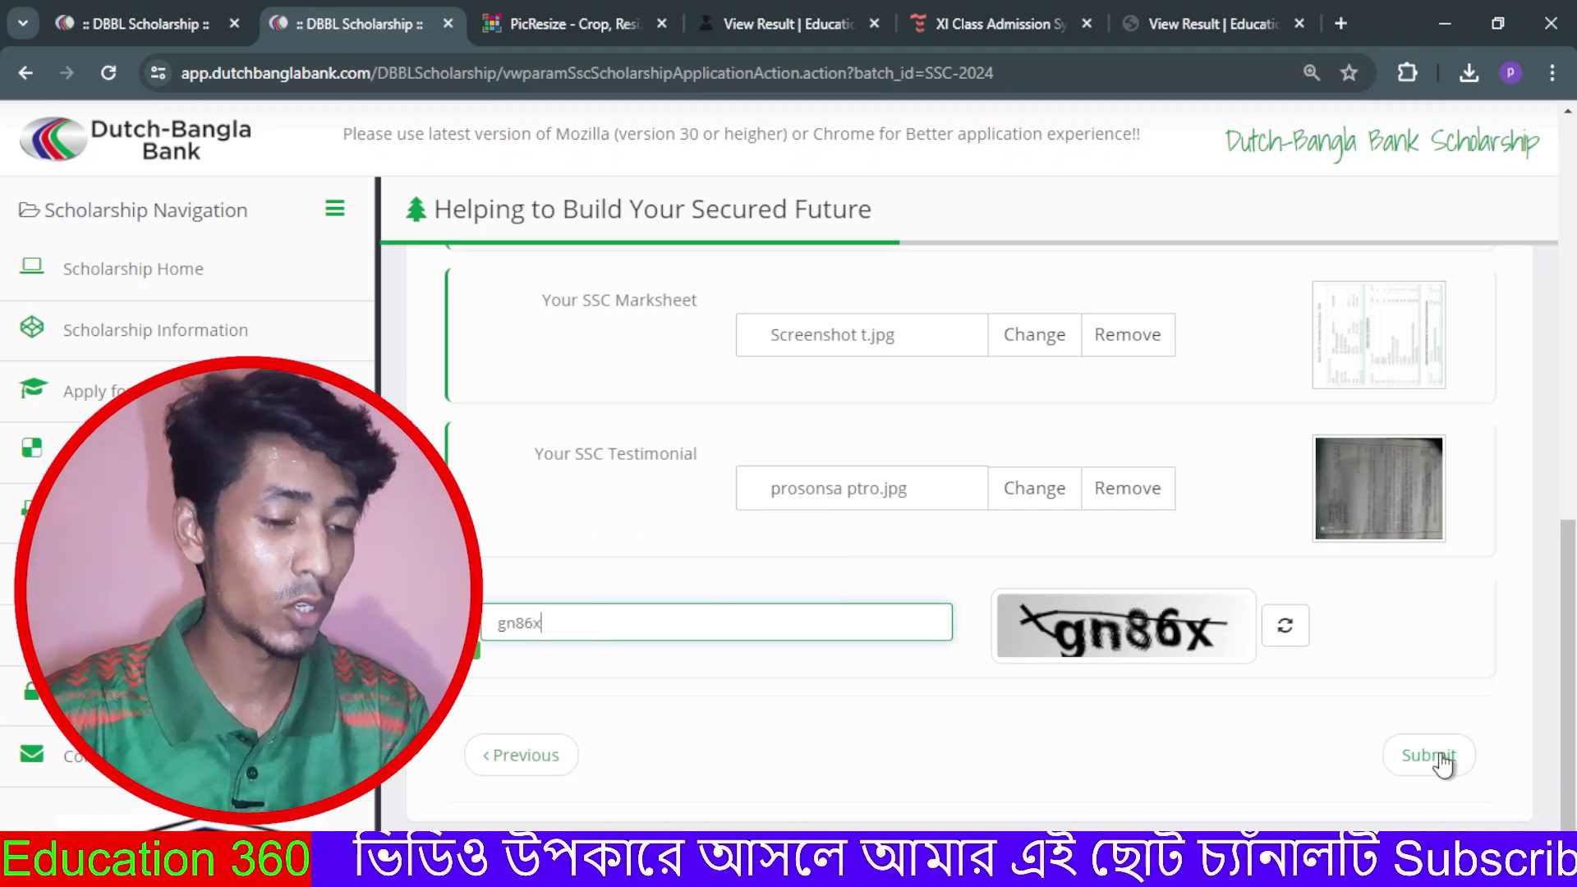